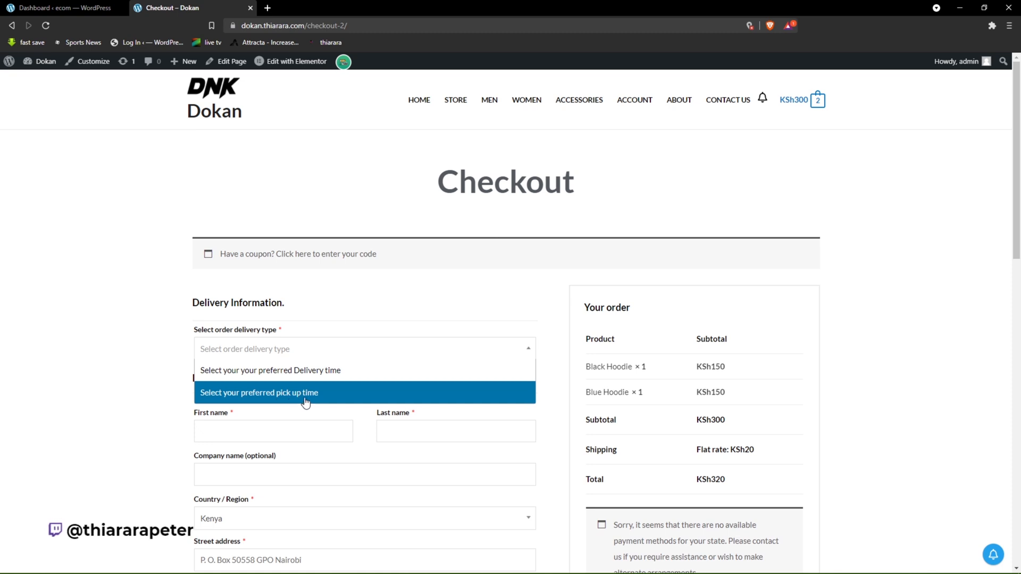
# Choose the preferred delivery time order type and set the delivery date to September 14, 2021.
pyautogui.click(308, 372)
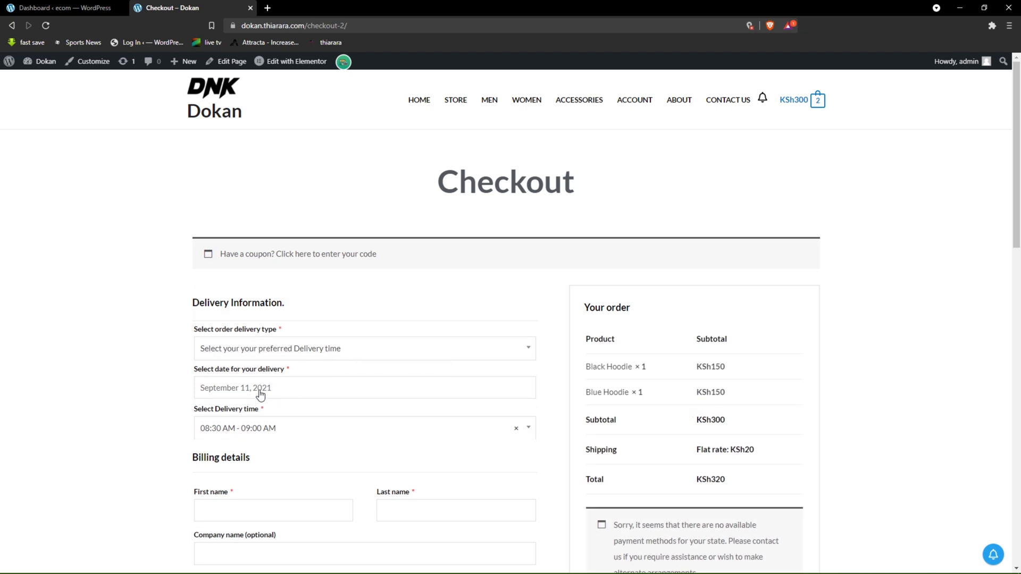
pyautogui.click(223, 394)
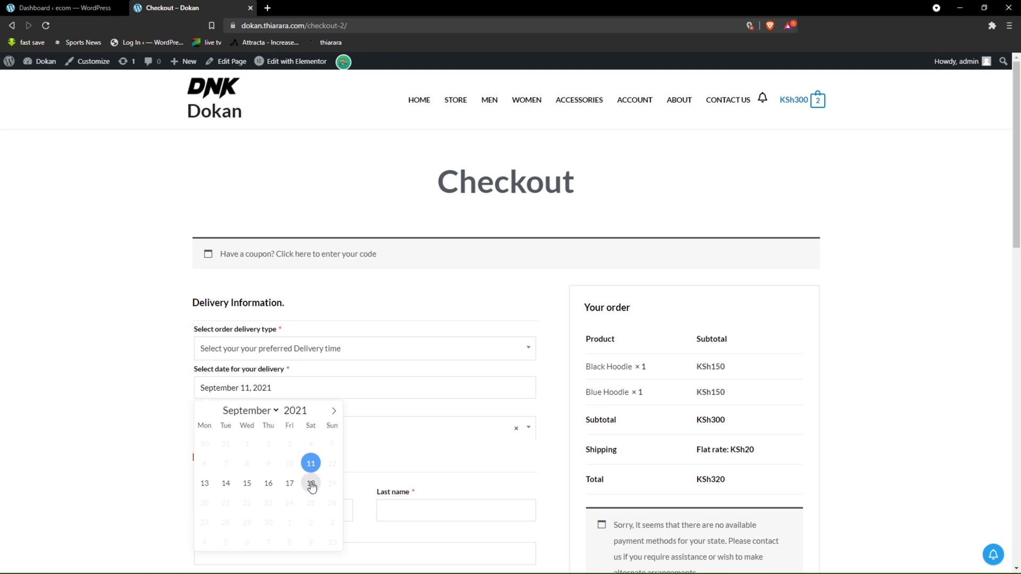
pyautogui.click(226, 484)
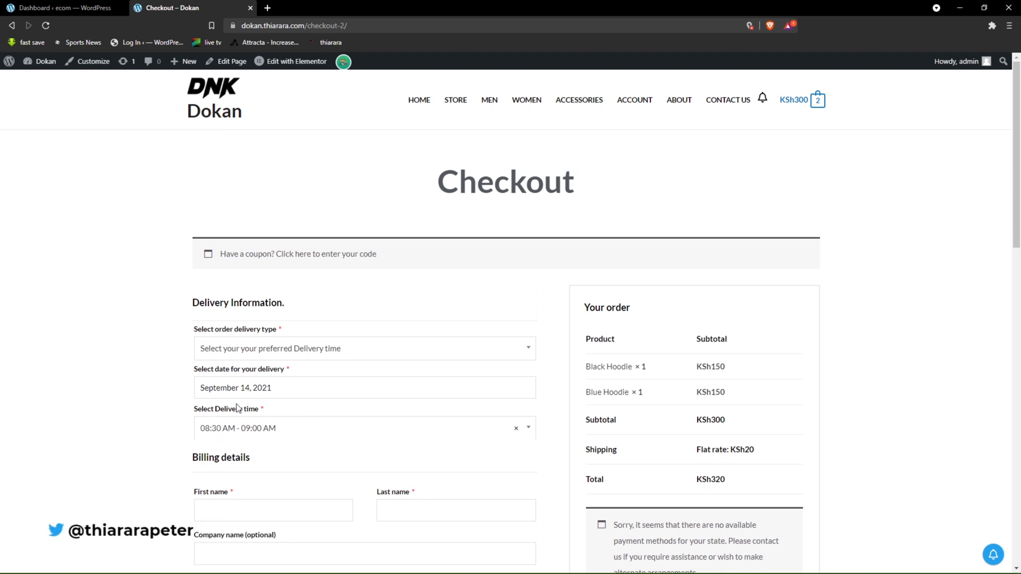
# Set the delivery time slot to 03:00 PM - 03:30 PM.
pyautogui.click(262, 431)
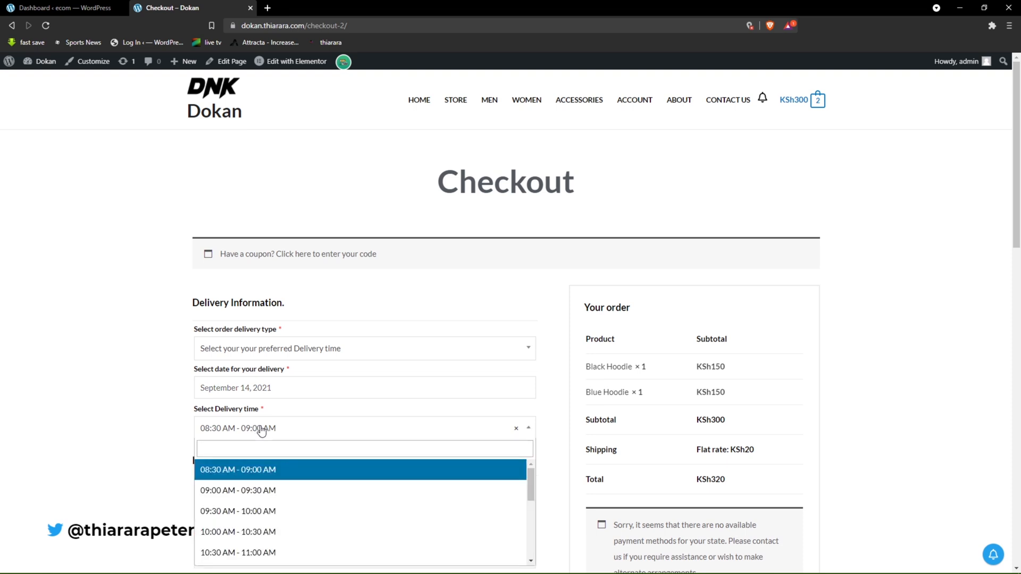
pyautogui.scroll(-5, 255, 531)
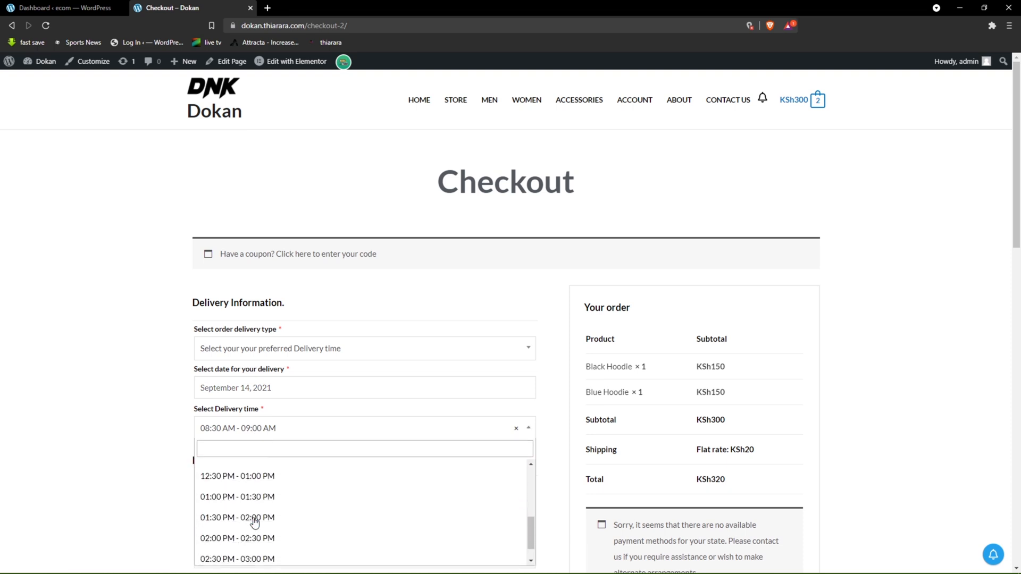
pyautogui.scroll(5, 255, 532)
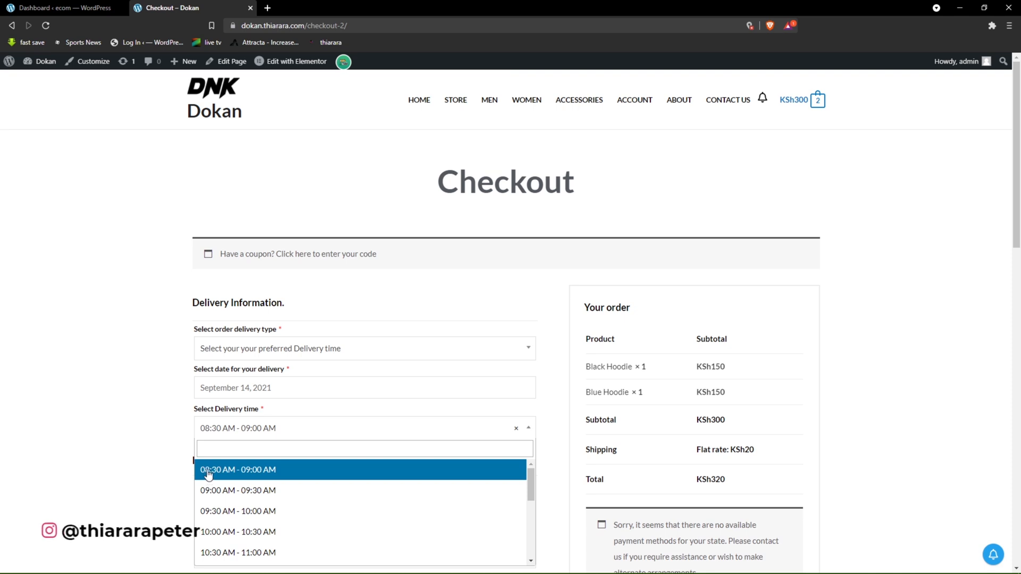
pyautogui.scroll(-5, 212, 499)
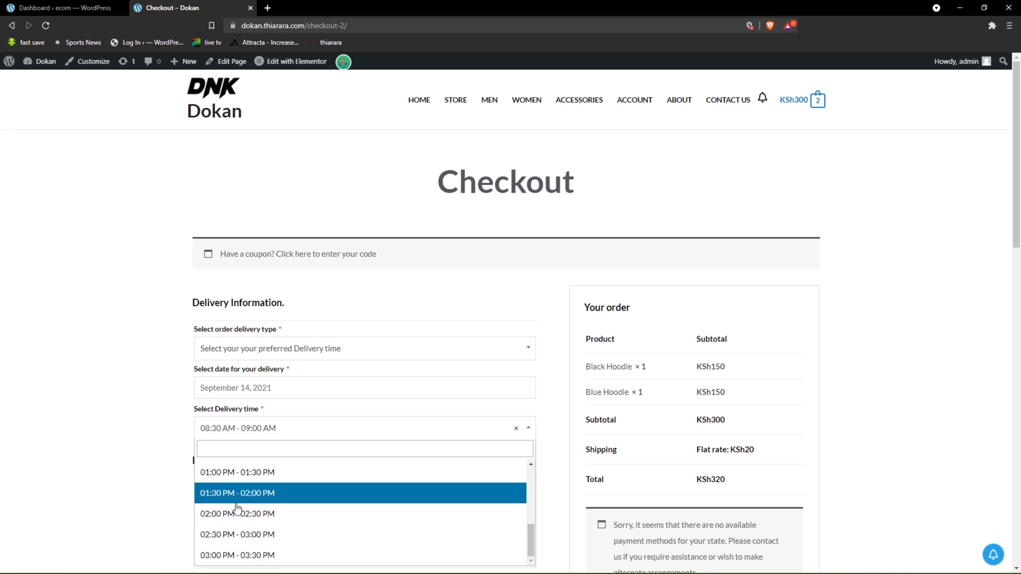
pyautogui.click(261, 555)
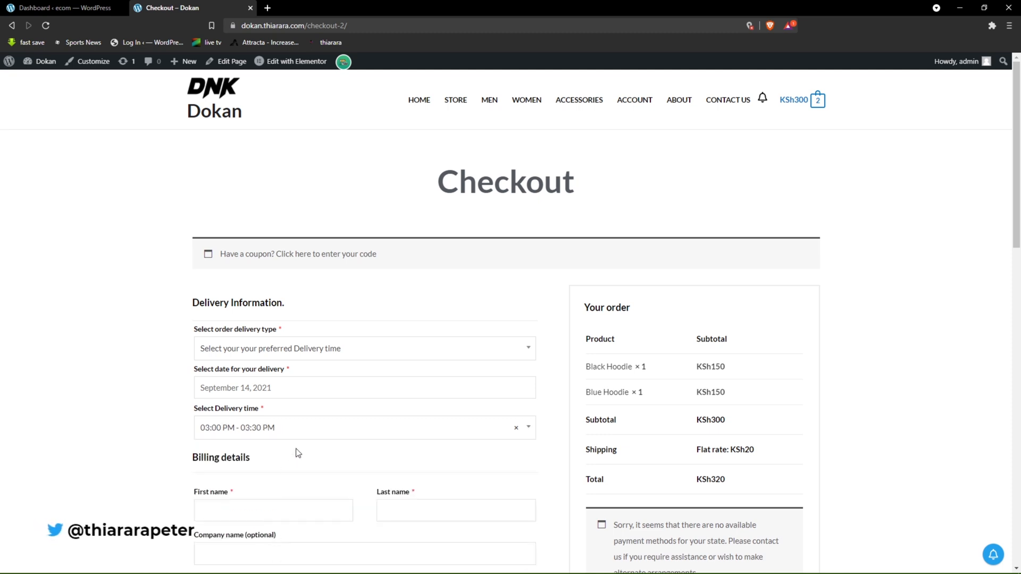
# Fill in the billing details with the saved address suggested for the first name field.
pyautogui.scroll(-3, 296, 452)
pyautogui.click(265, 344)
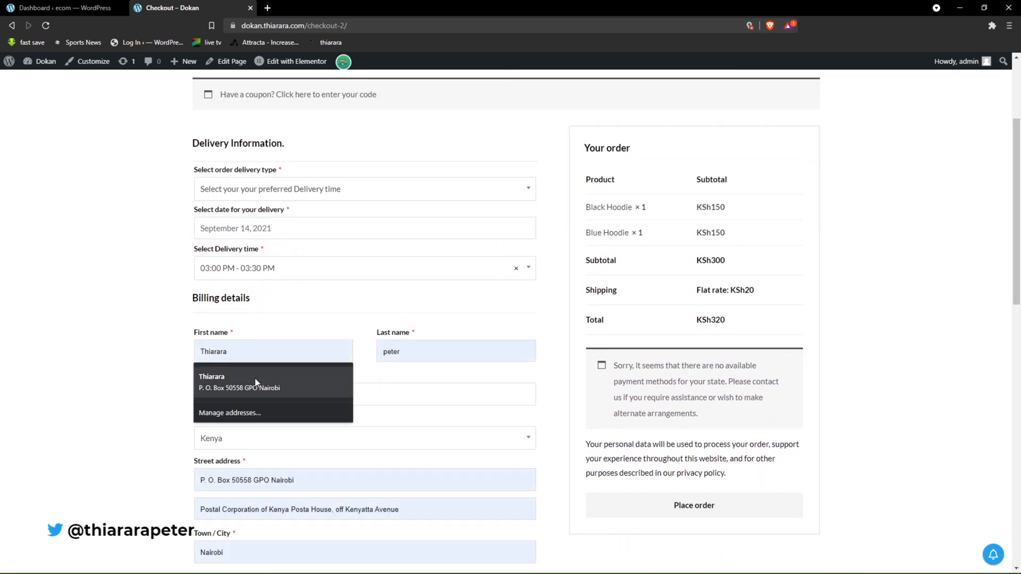
pyautogui.click(254, 378)
pyautogui.scroll(-1, 352, 496)
pyautogui.scroll(-4, 352, 495)
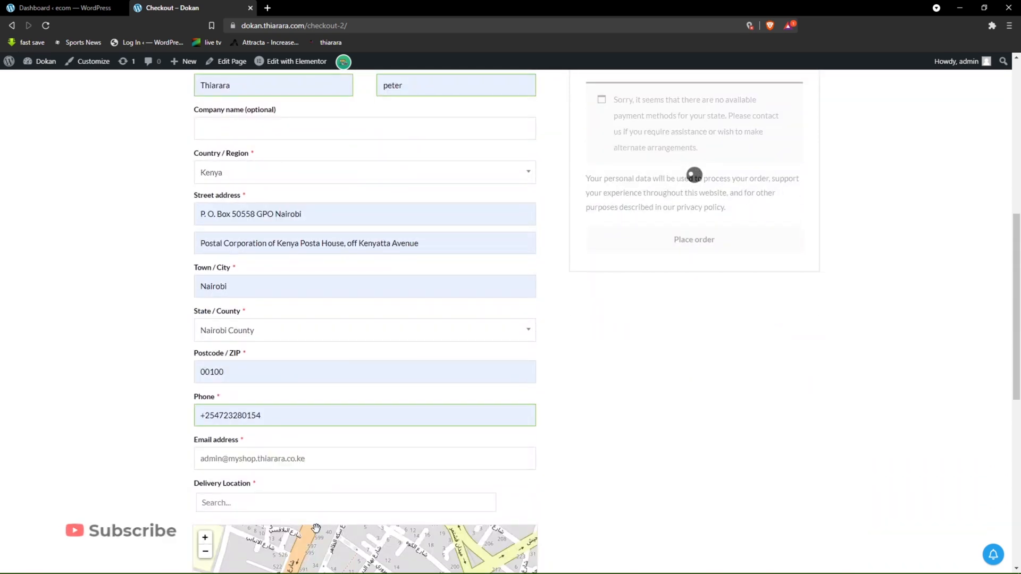
# Change the order delivery type to the preferred pick up time and set the pickup date to September 15, 2021.
pyautogui.scroll(4, 298, 449)
pyautogui.scroll(4, 296, 455)
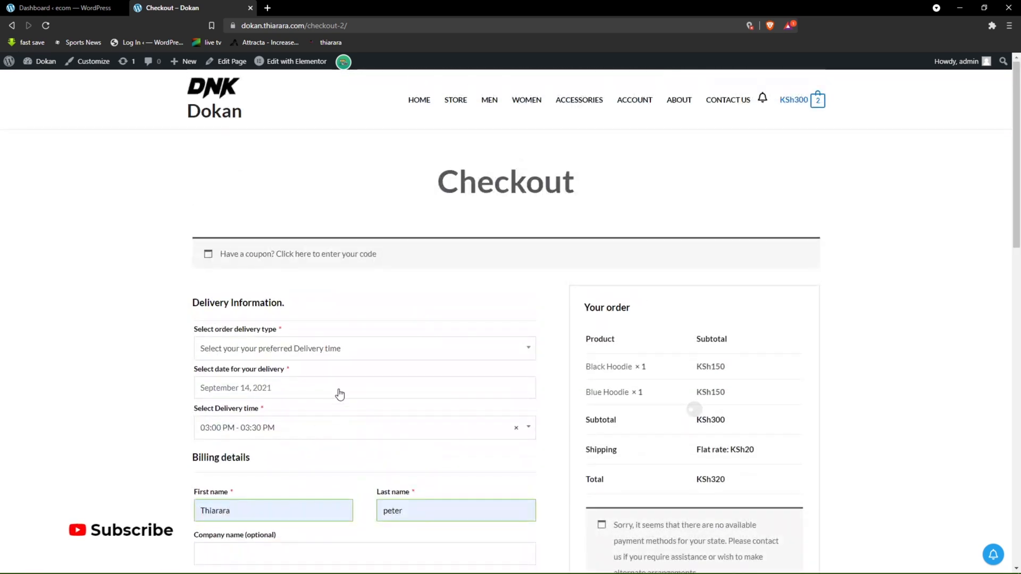
pyautogui.click(363, 359)
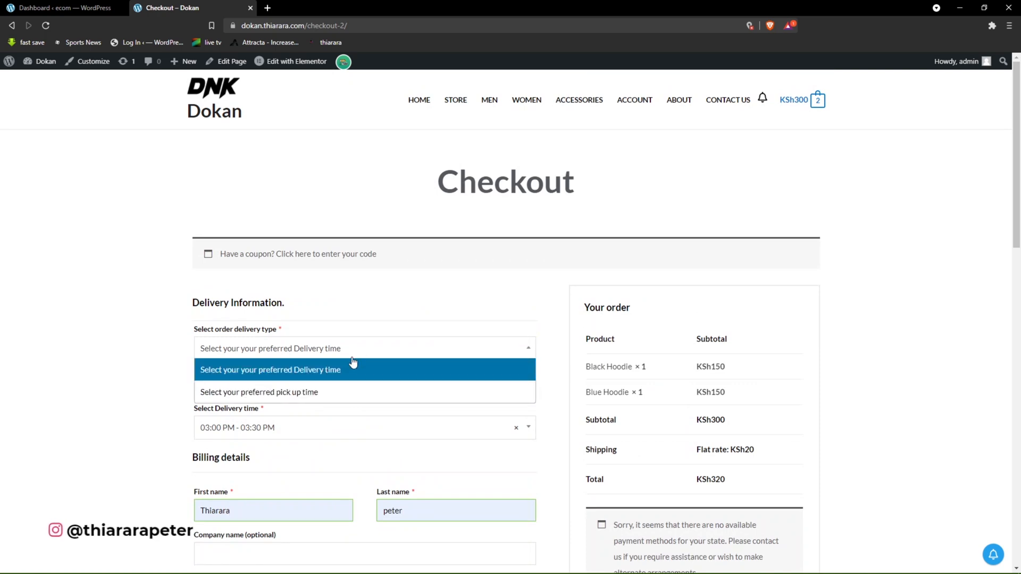
pyautogui.click(301, 394)
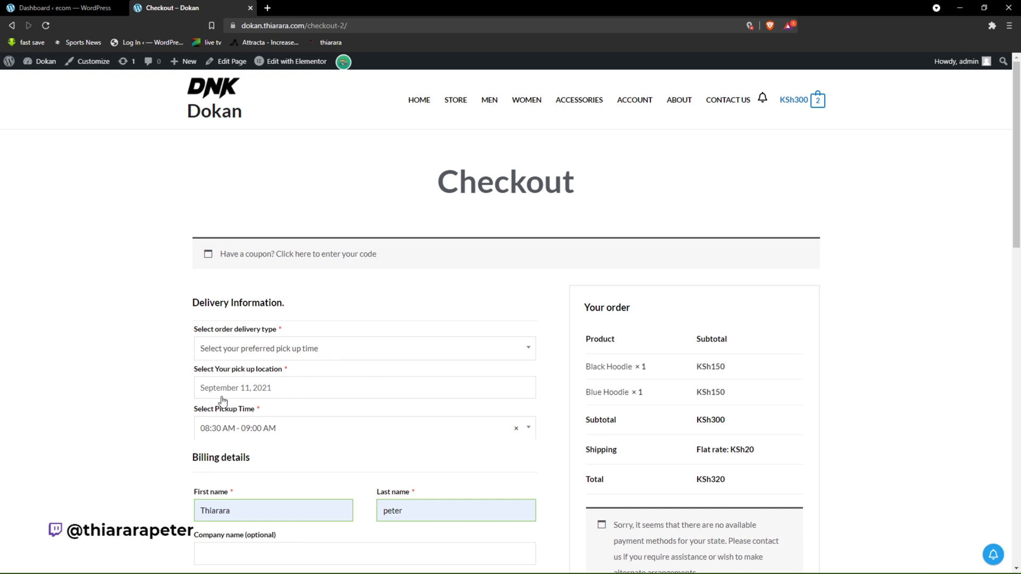
pyautogui.click(266, 388)
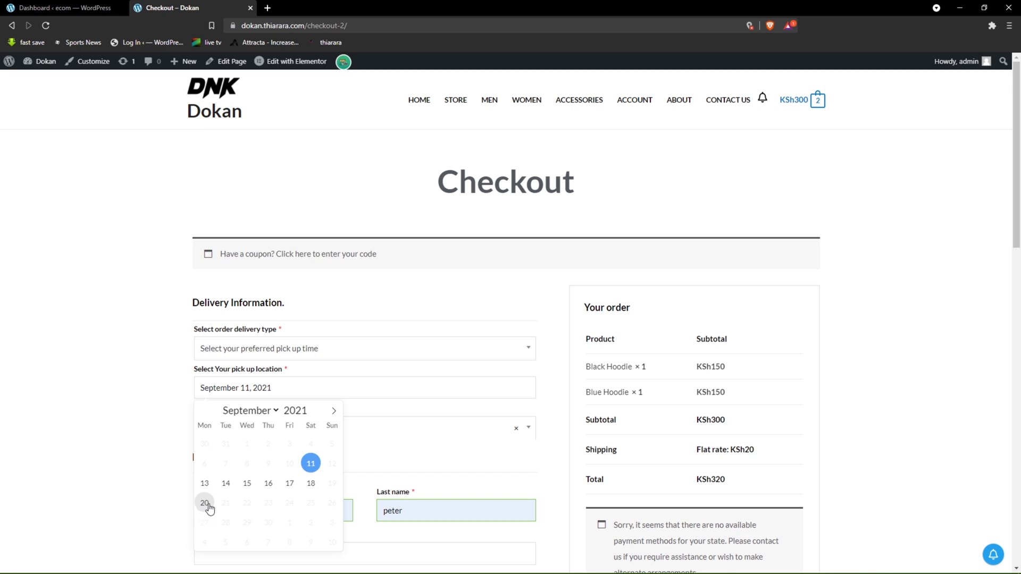
pyautogui.click(247, 484)
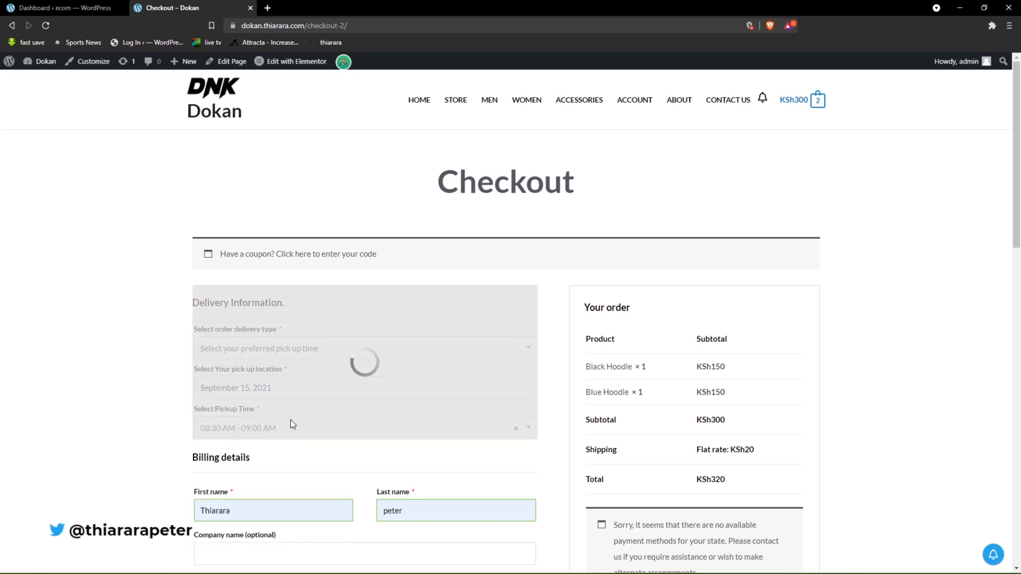
# Set the pickup time slot to 04:00 PM - 04:30 PM.
pyautogui.click(249, 429)
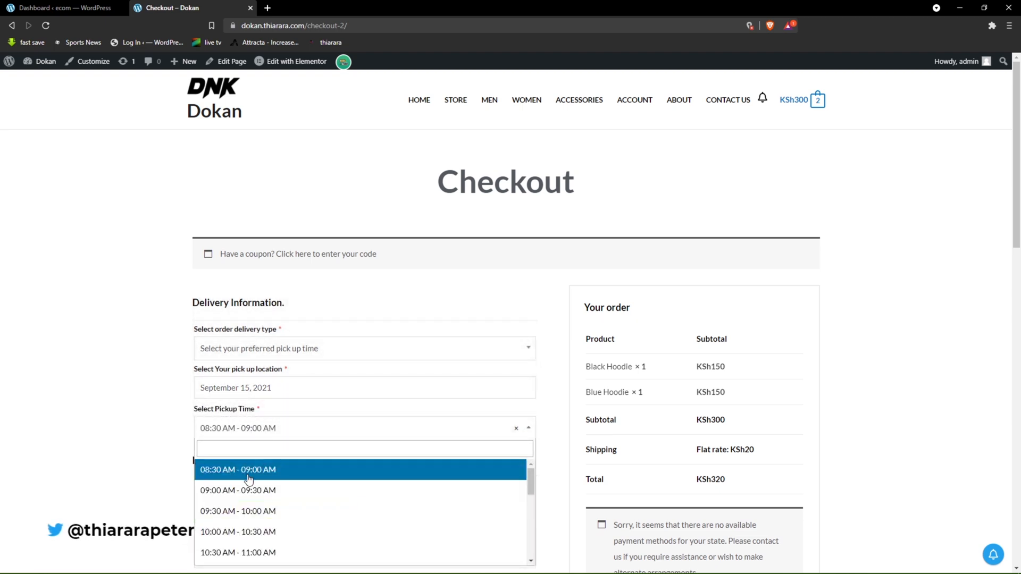
pyautogui.scroll(-3, 257, 510)
pyautogui.scroll(-3, 257, 516)
pyautogui.scroll(6, 259, 513)
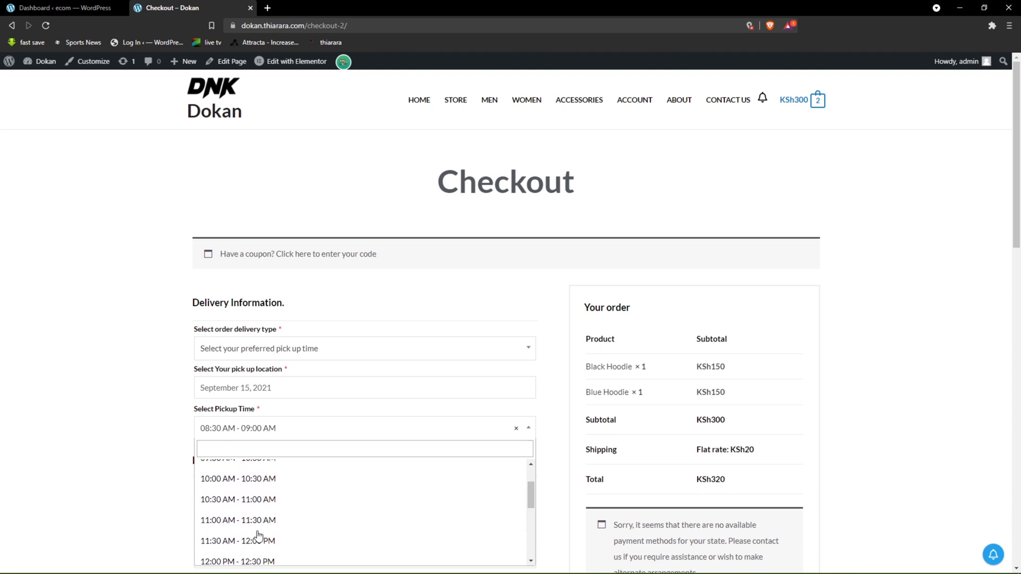
pyautogui.scroll(-3, 259, 513)
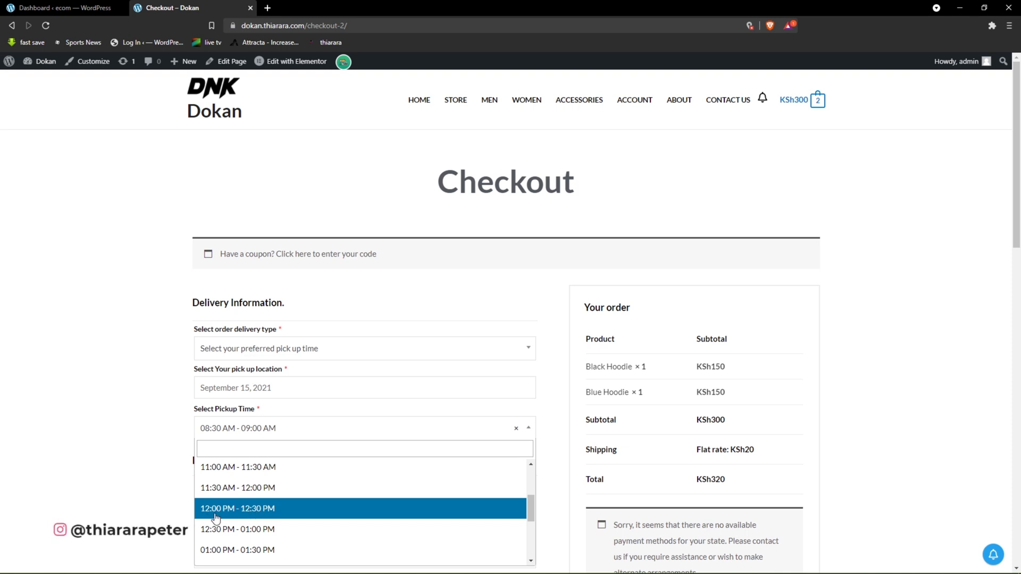
pyautogui.scroll(-4, 222, 515)
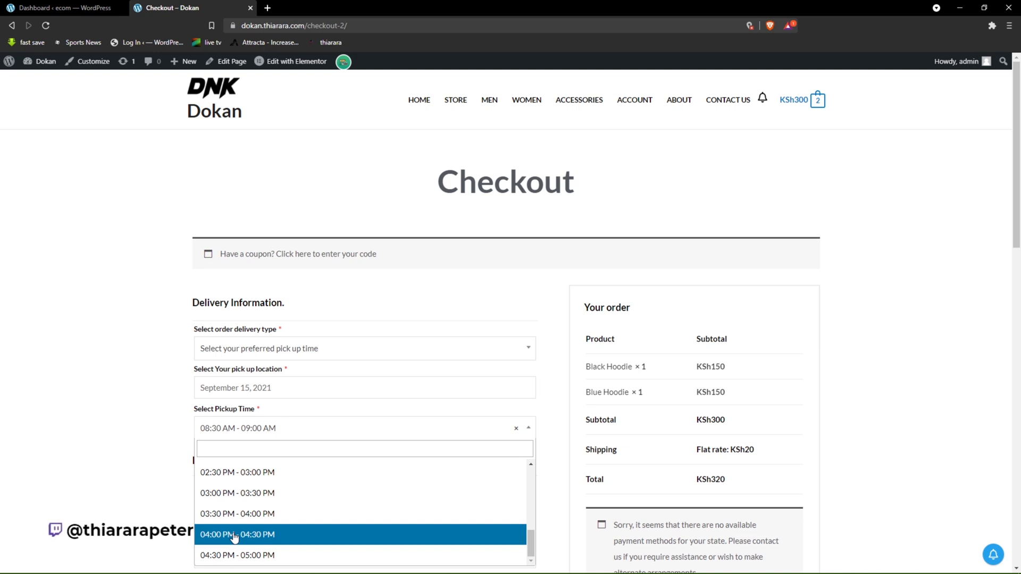
pyautogui.click(234, 536)
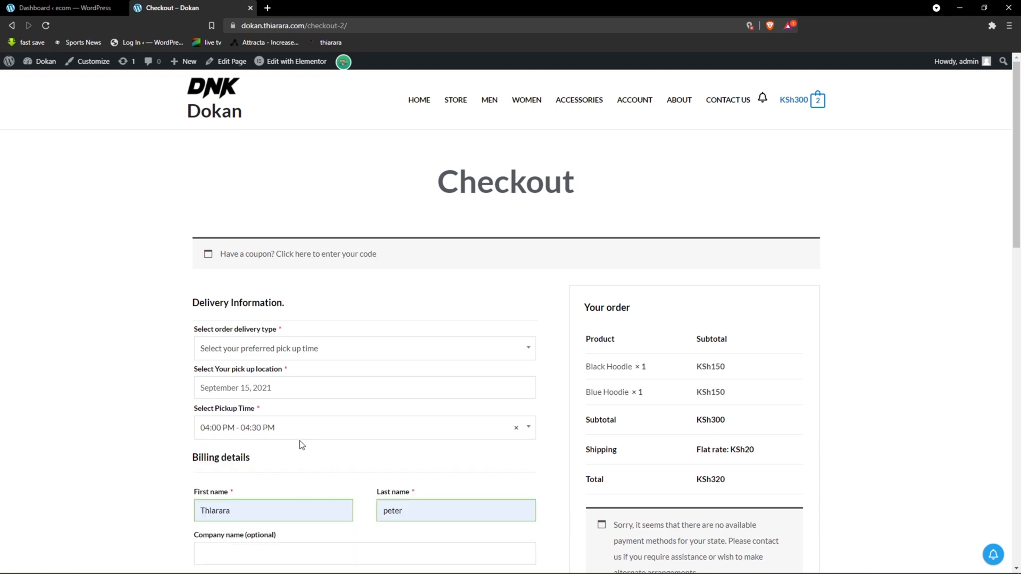
pyautogui.scroll(-2, 424, 421)
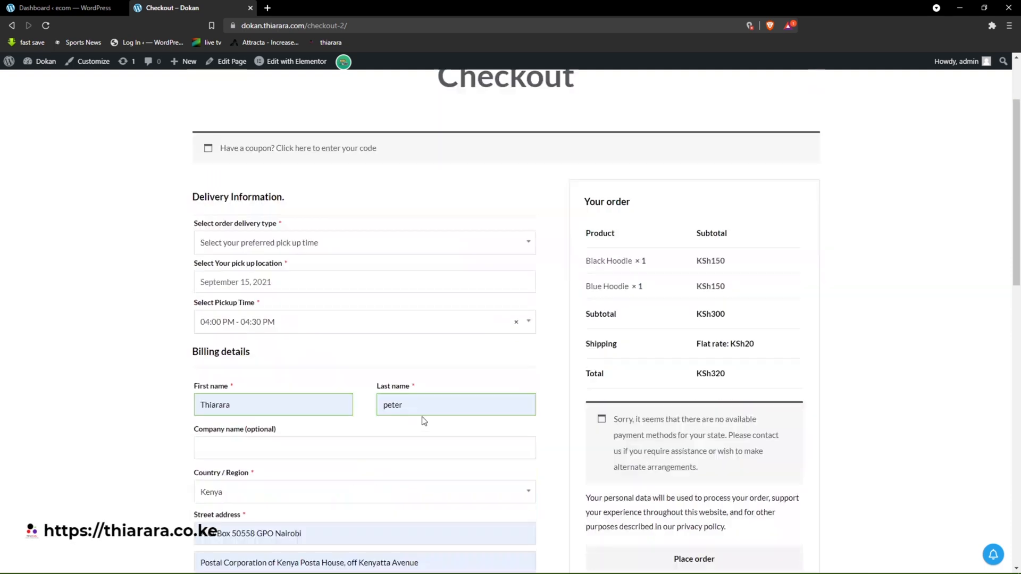
pyautogui.scroll(-6, 424, 421)
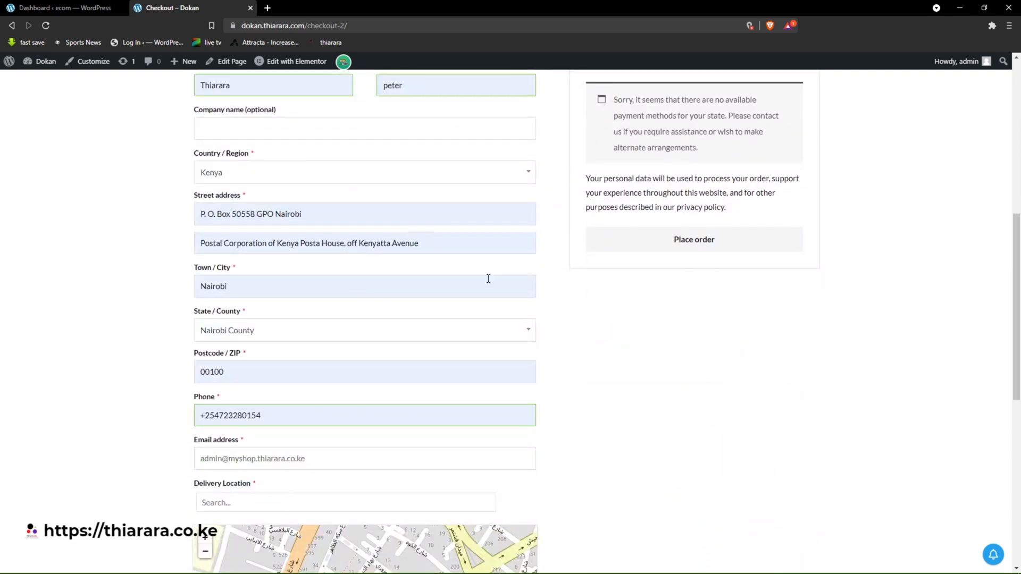
pyautogui.scroll(-2, 330, 446)
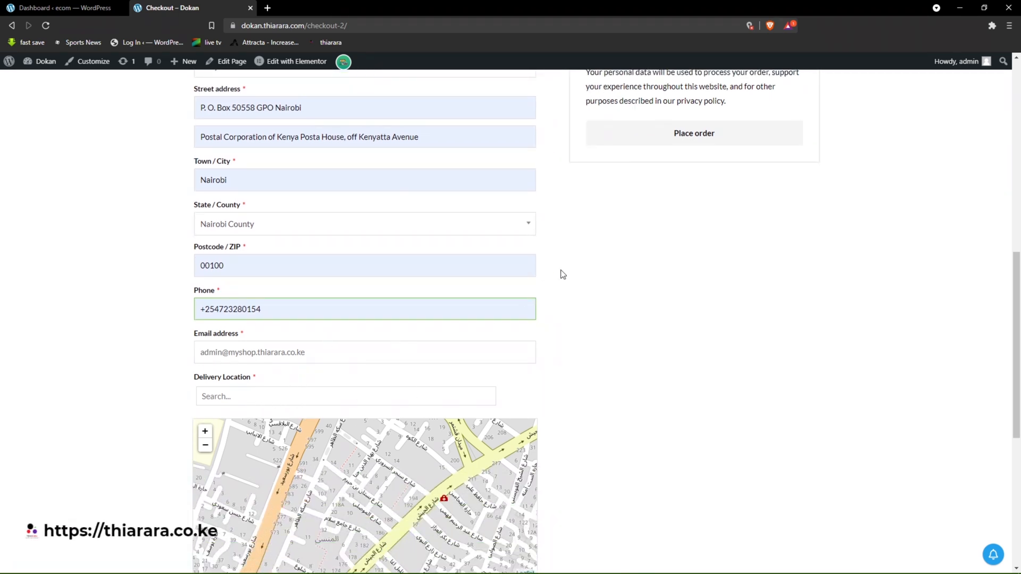
pyautogui.scroll(4, 563, 275)
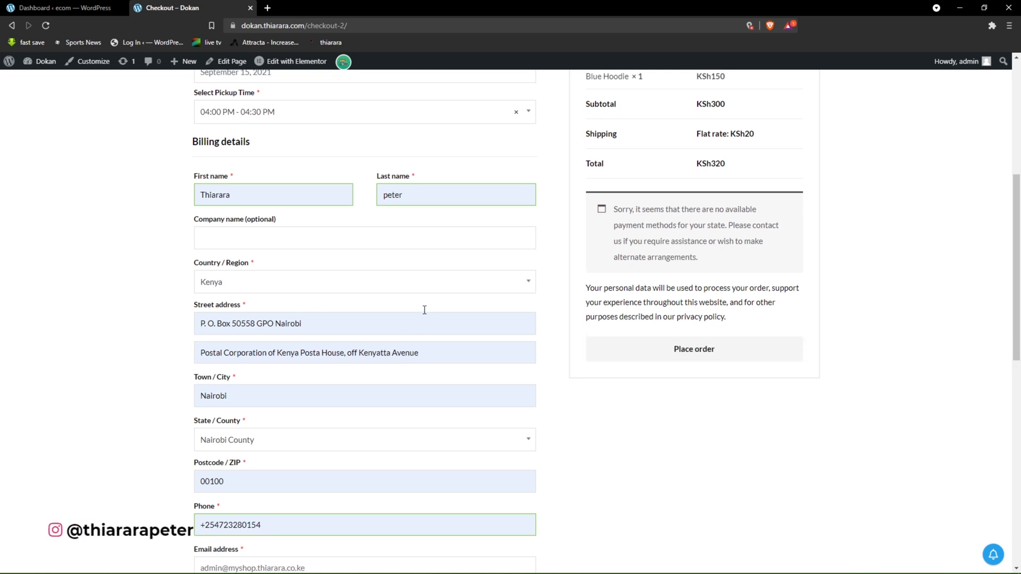
pyautogui.scroll(6, 410, 306)
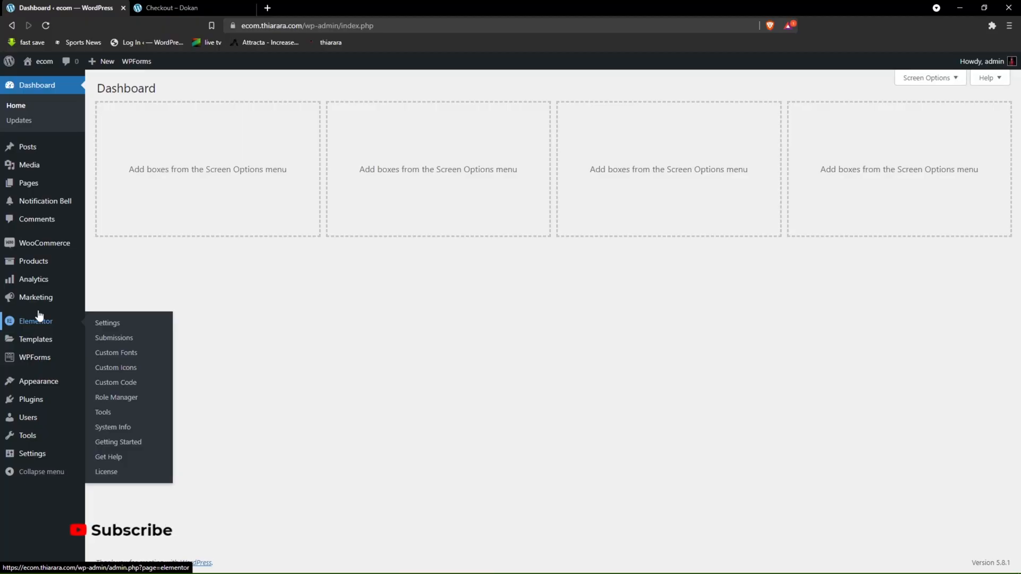
# In the ecom site's WordPress admin, search the plugins available to add for "Delivery & Pickup Date Time for WooCommerce".
pyautogui.moveTo(30, 404)
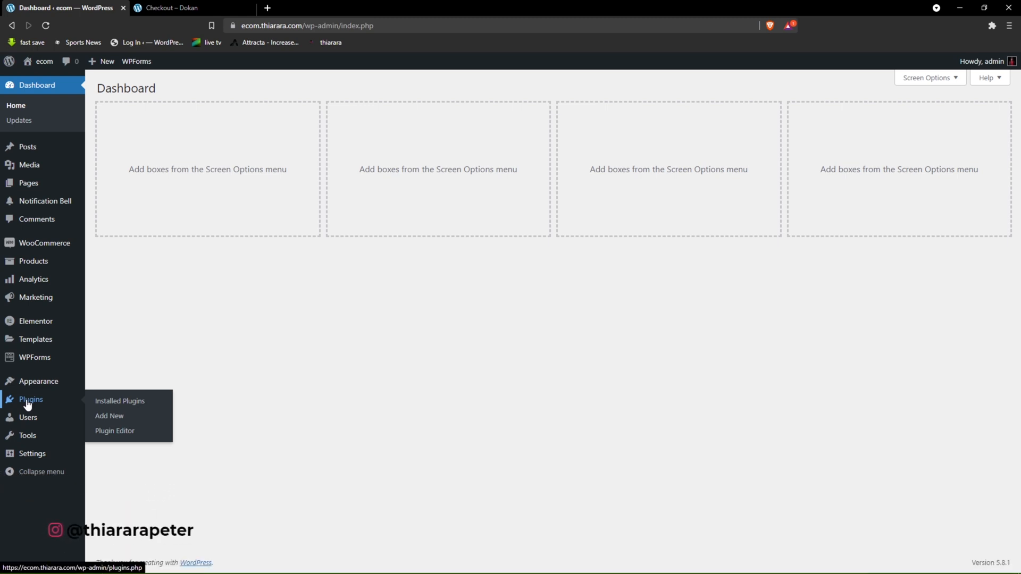
pyautogui.click(114, 421)
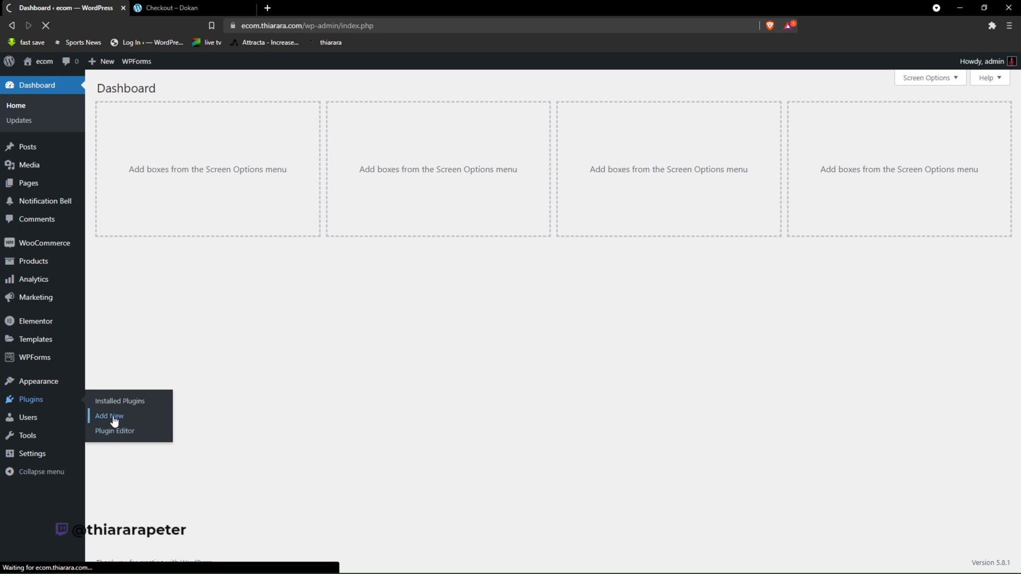
pyautogui.click(870, 120)
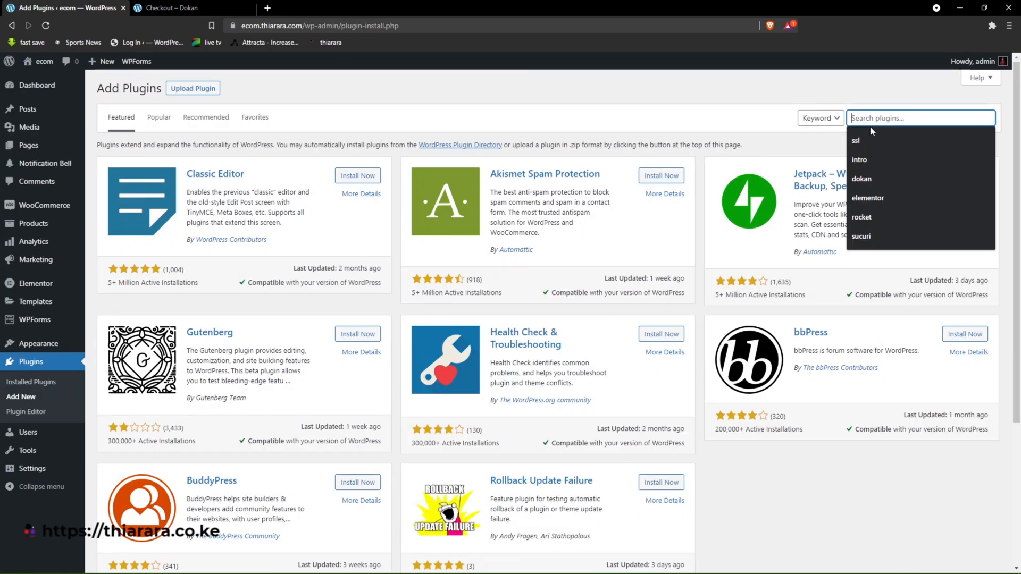
pyautogui.write('Delivery & Pickup Date Time for WooCommerce')
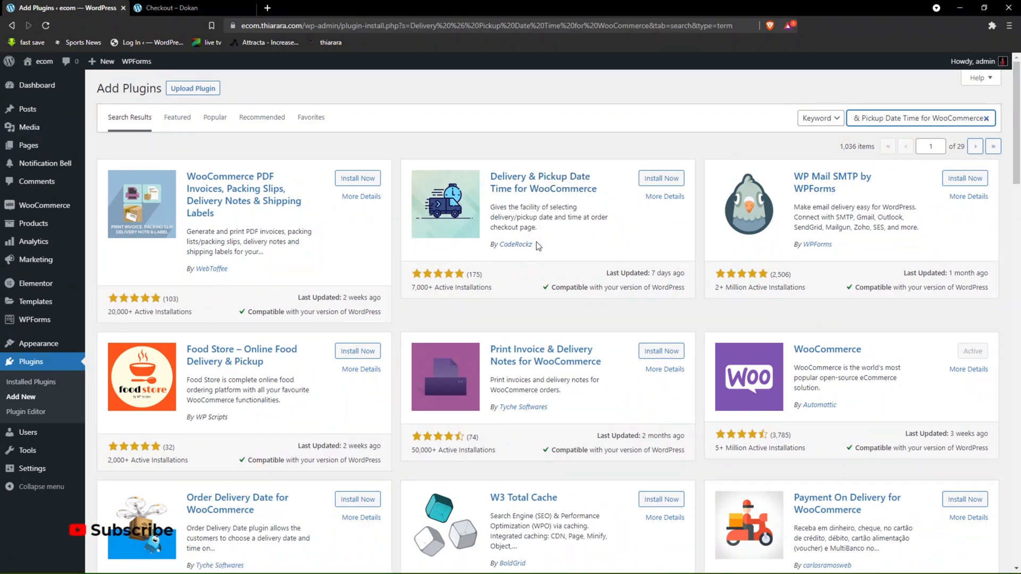
# Install and activate the Delivery & Pickup Date Time for WooCommerce plugin by CodeRockz.
pyautogui.moveTo(536, 245); pyautogui.dragTo(492, 248)
pyautogui.moveTo(415, 287); pyautogui.dragTo(493, 291)
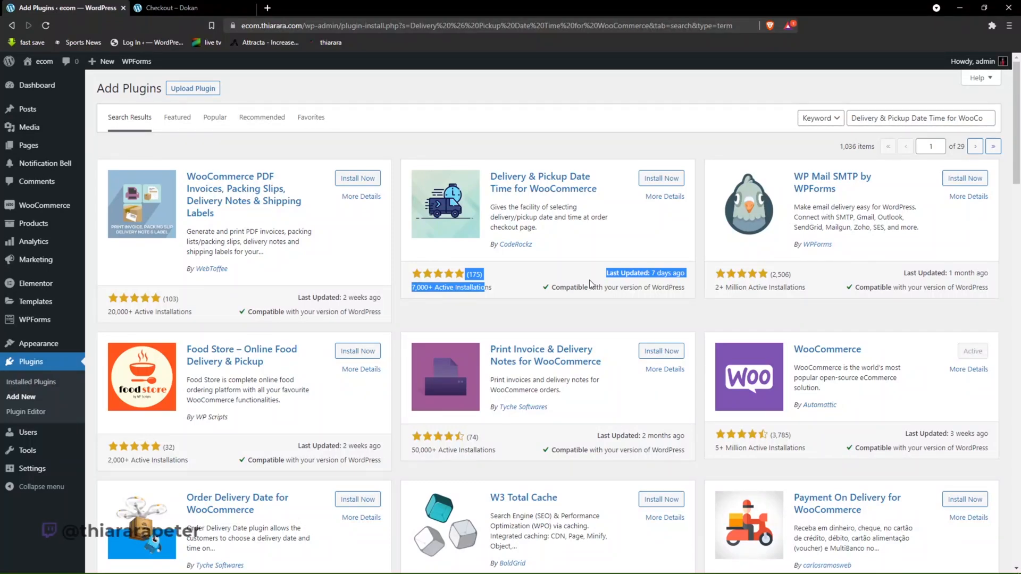
pyautogui.click(663, 183)
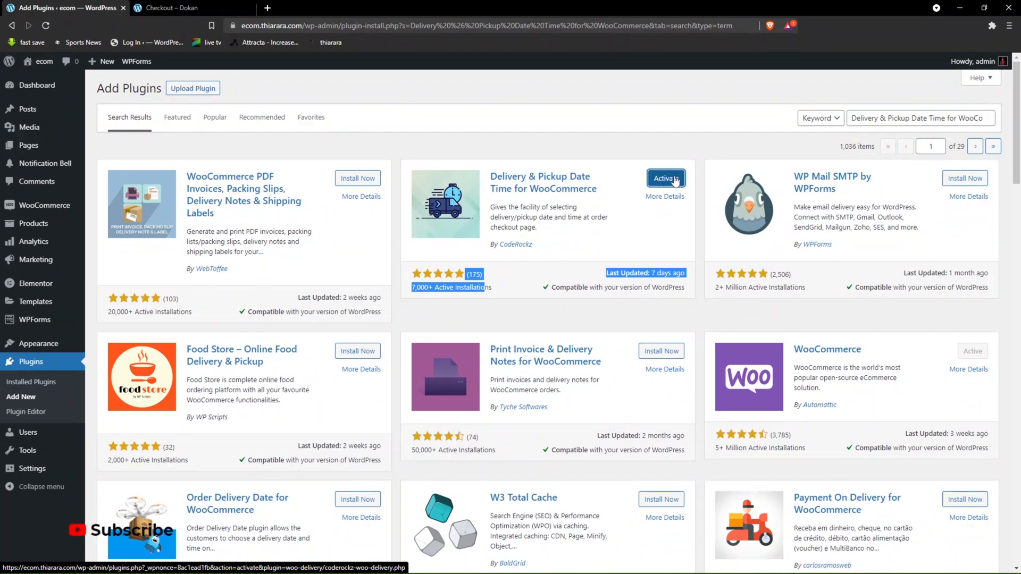
pyautogui.click(670, 180)
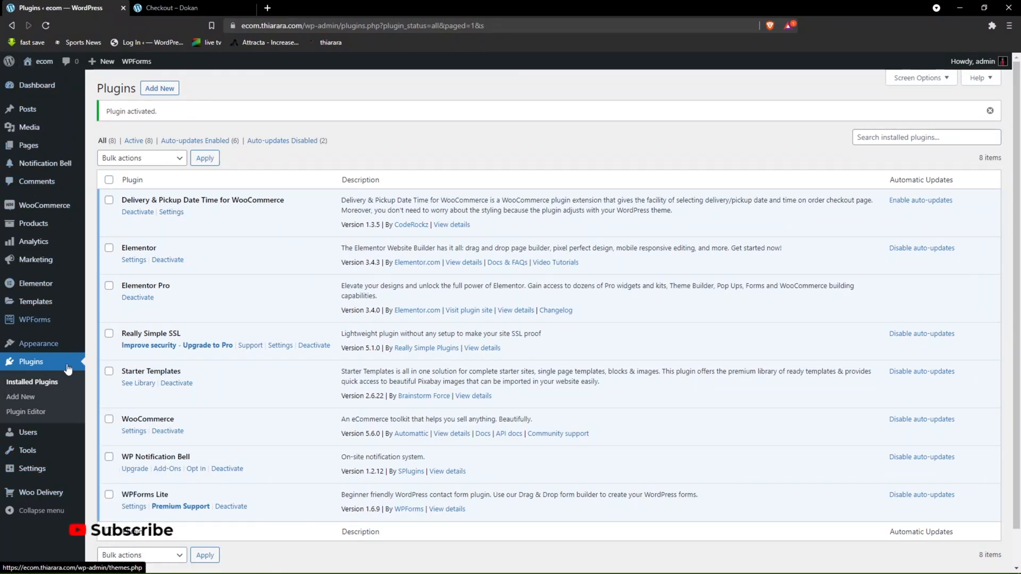
# In the Woo Delivery settings, set the store location timezone to (GMT/UTC + 03:00) Nairobi and save the changes.
pyautogui.click(47, 498)
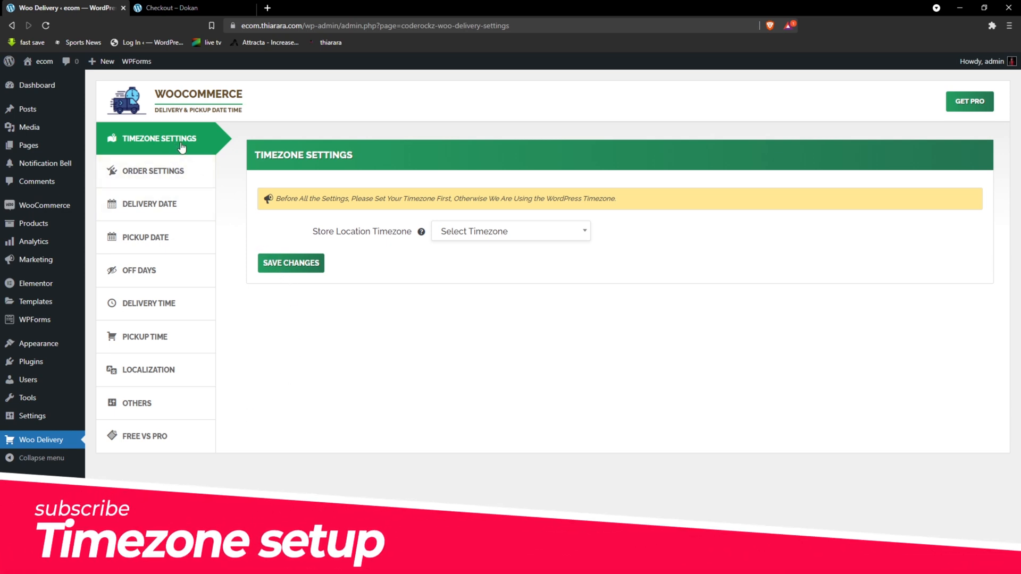
pyautogui.click(468, 234)
pyautogui.click(503, 234)
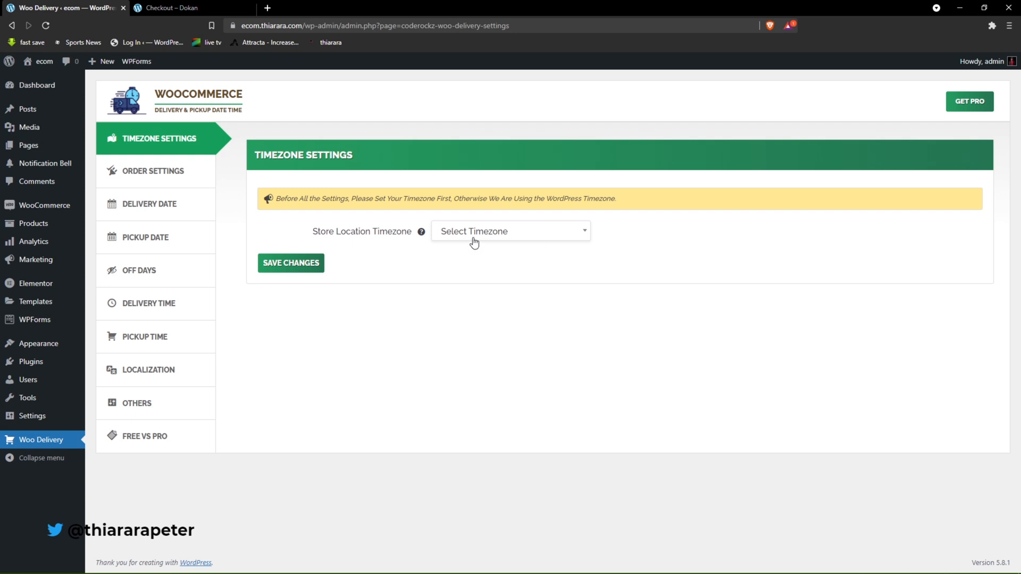
pyautogui.click(489, 231)
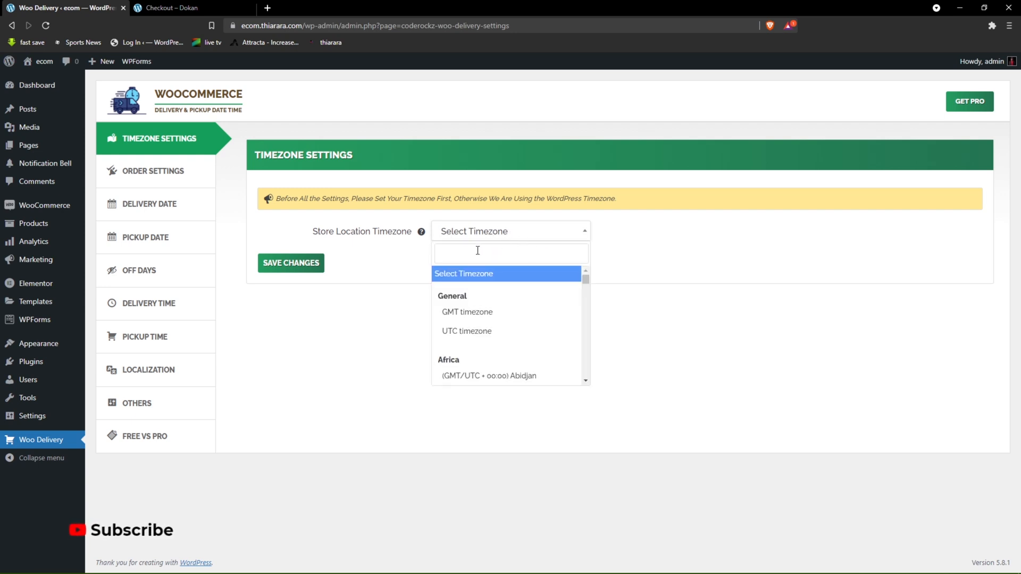
pyautogui.click(457, 256)
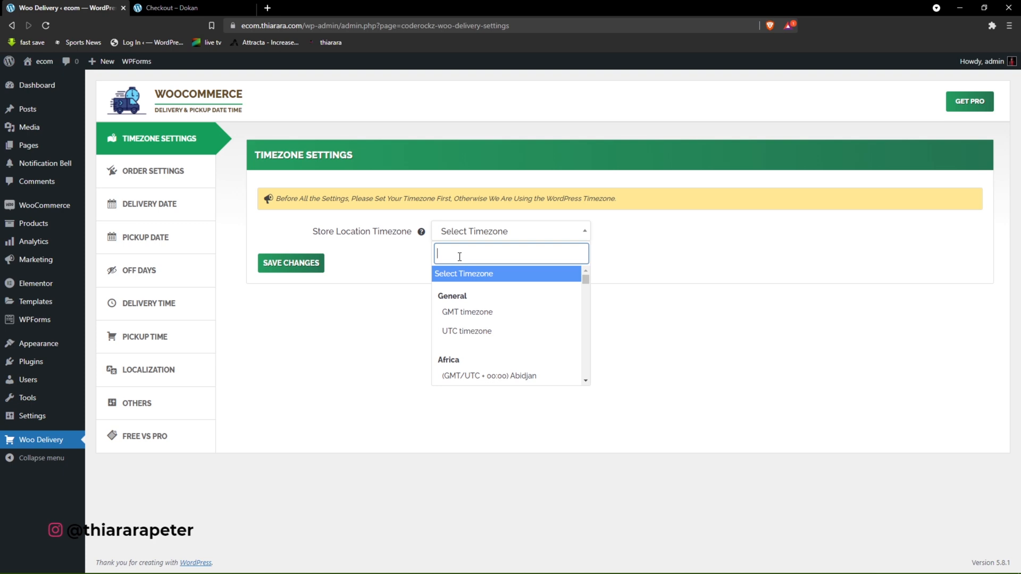
pyautogui.write('nai')
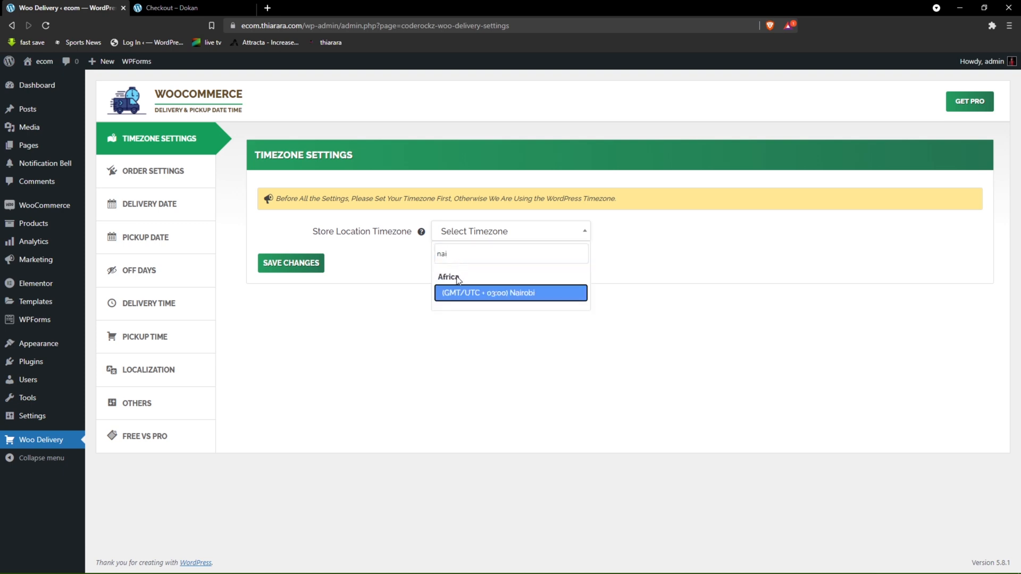
pyautogui.click(498, 294)
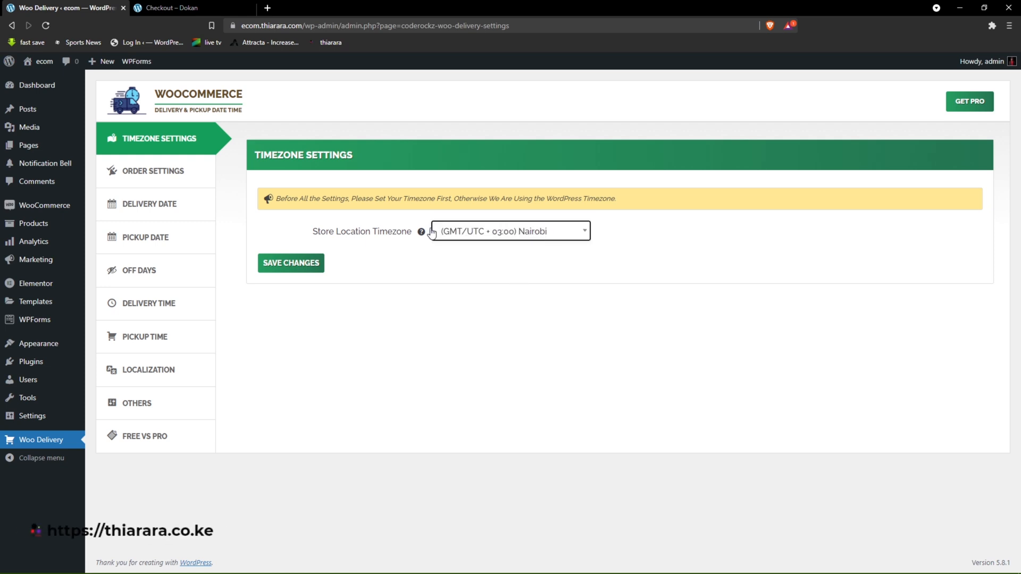
pyautogui.click(306, 263)
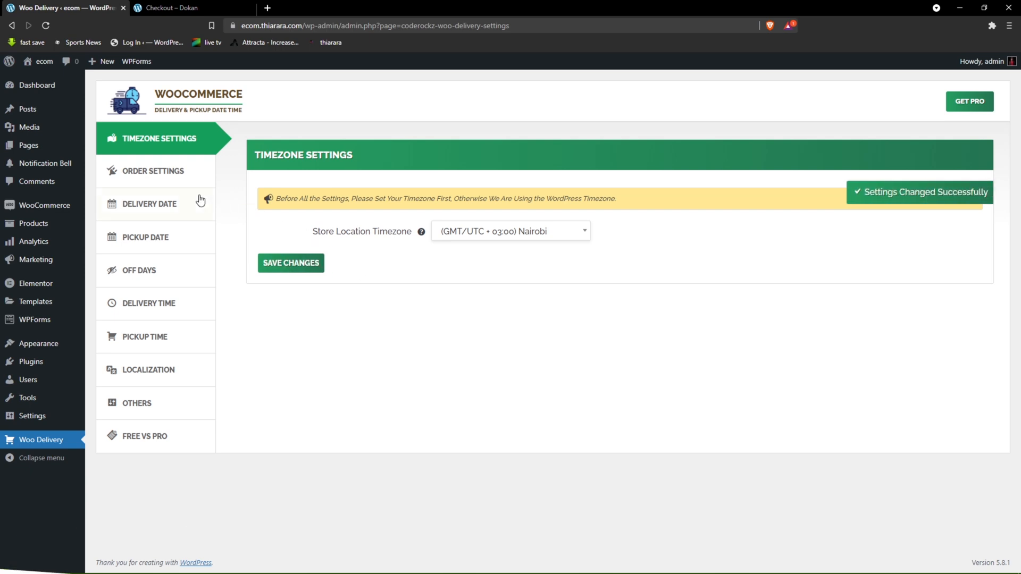
# Open the order type settings and compare them with the order delivery type field and its options on the Dokan checkout page.
pyautogui.click(153, 175)
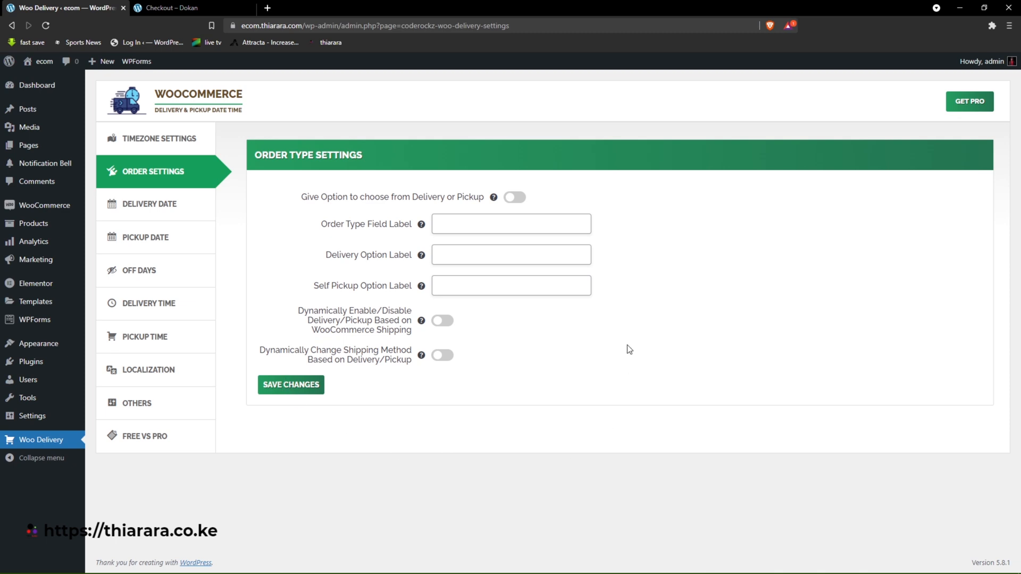
pyautogui.click(169, 8)
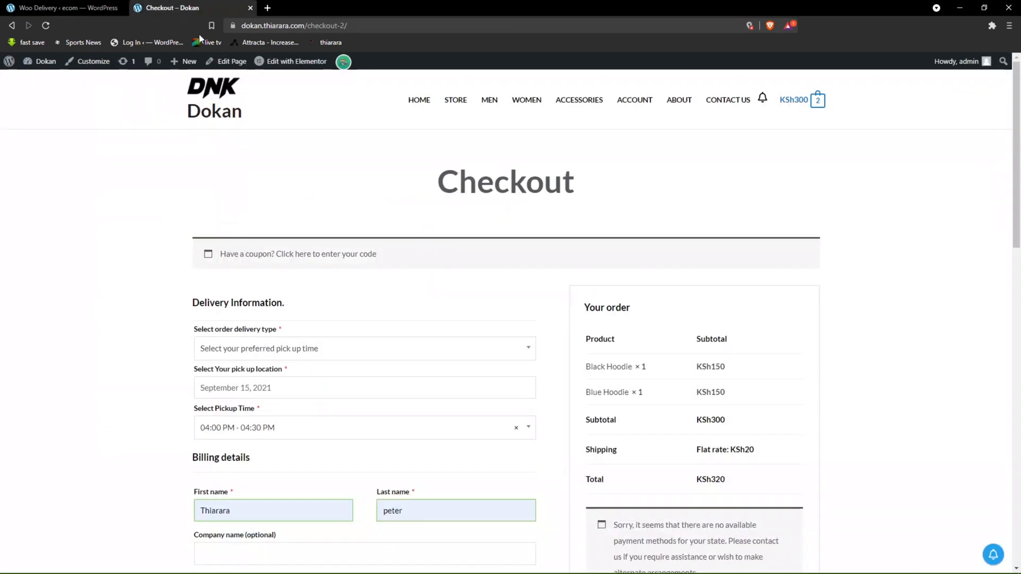
pyautogui.click(315, 351)
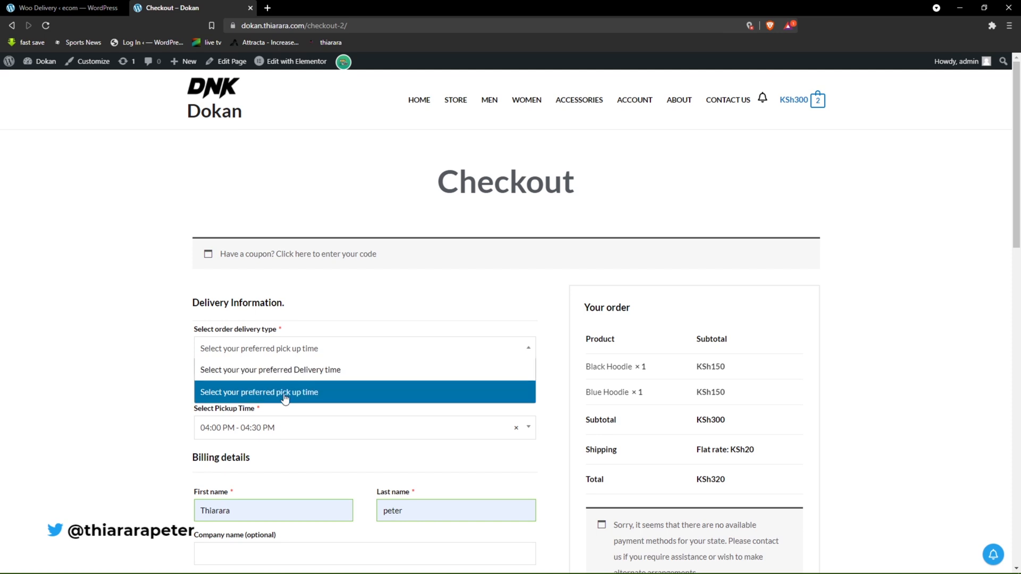
pyautogui.click(63, 7)
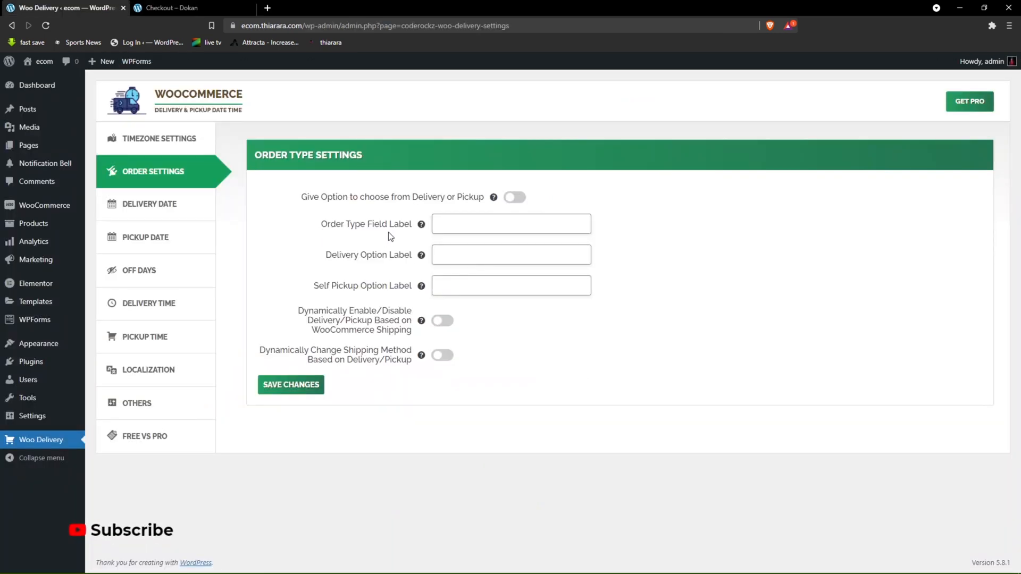
pyautogui.click(215, 8)
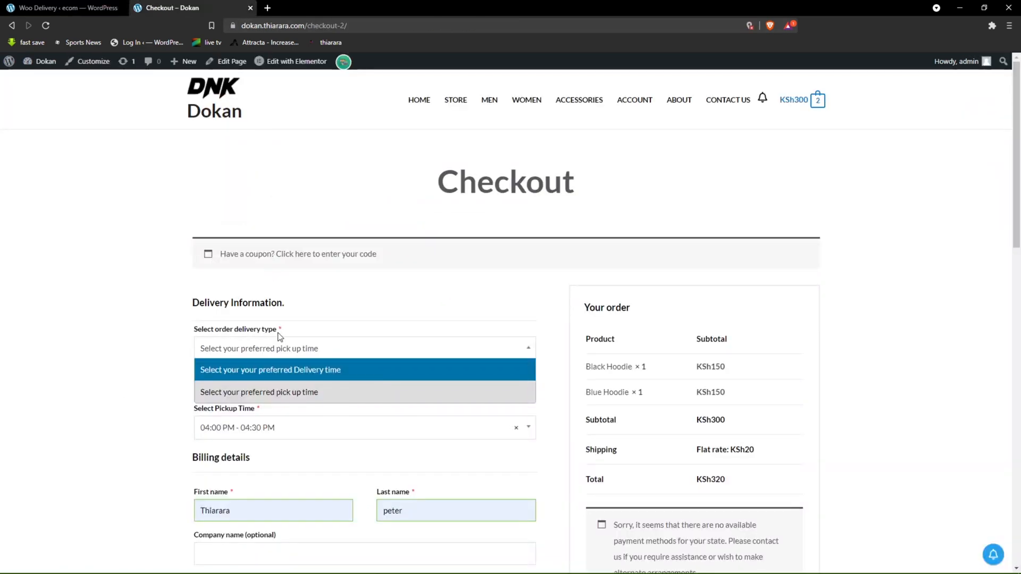
pyautogui.click(64, 7)
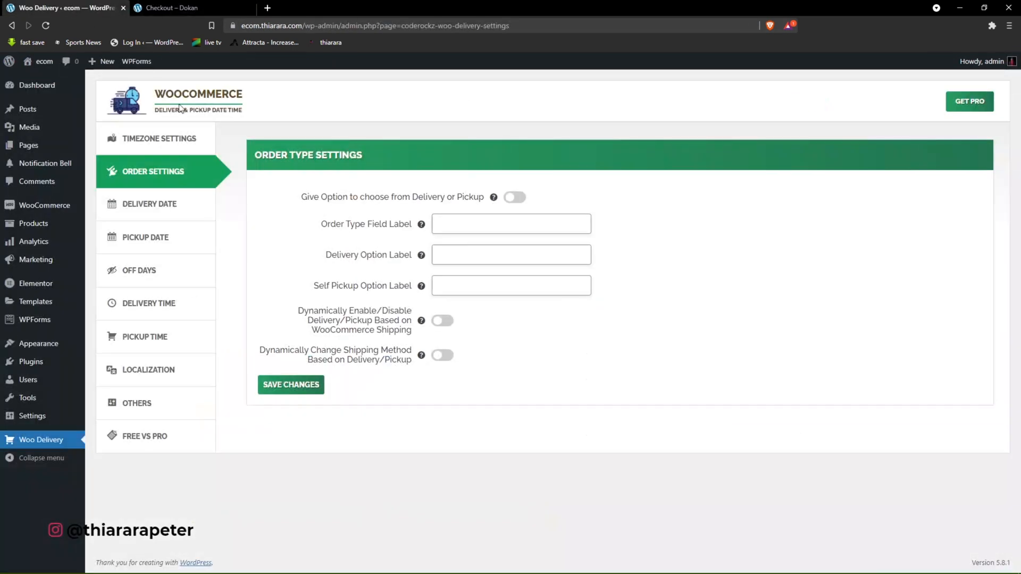
# Set the order type field label to "Select delivery or pick up time:".
pyautogui.click(447, 228)
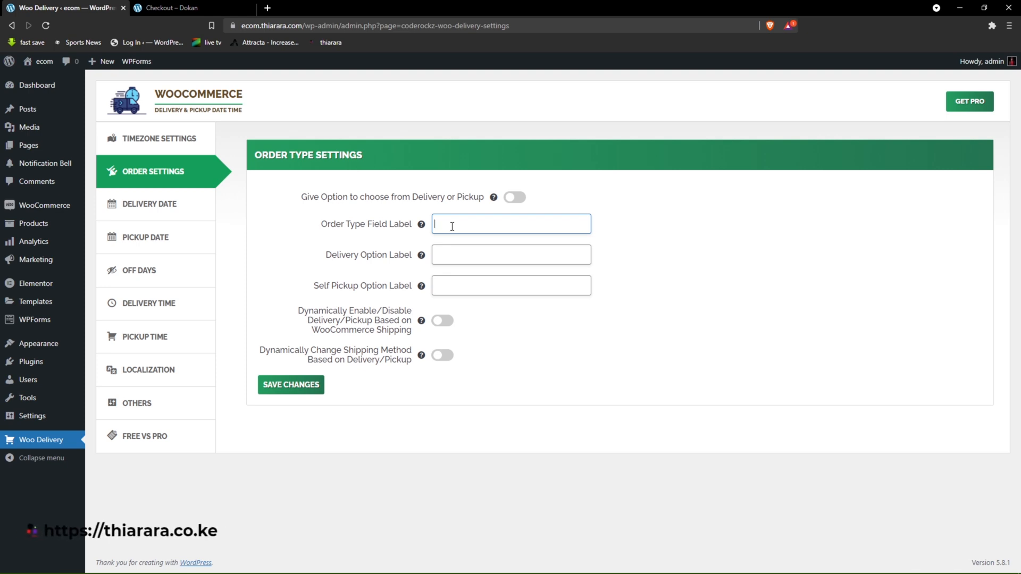
pyautogui.write('Select delivery type:')
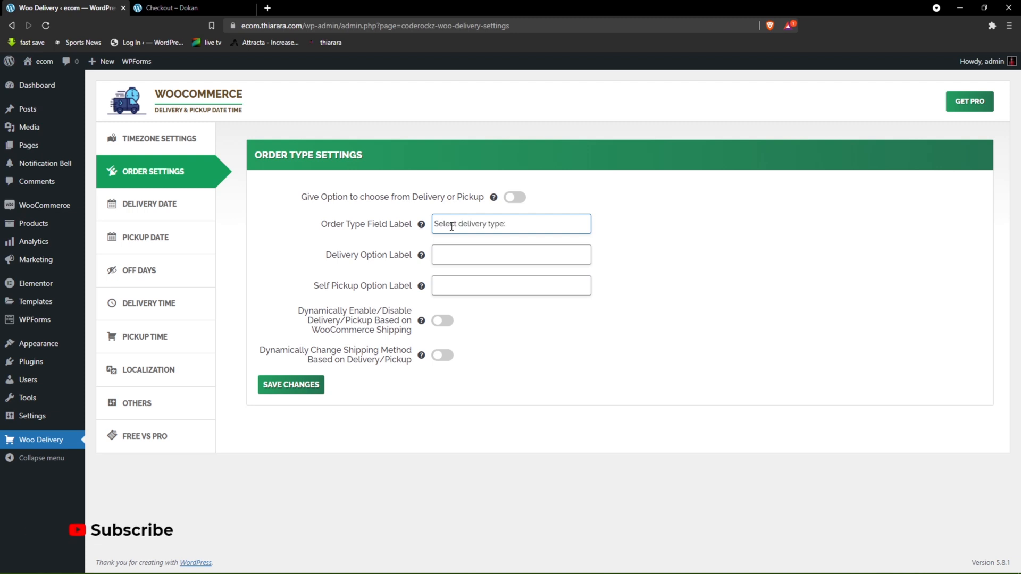
pyautogui.press('BackSpace')
pyautogui.press('BackSpace')
pyautogui.press('BackSpace')
pyautogui.press('BackSpace')
pyautogui.press('BackSpace')
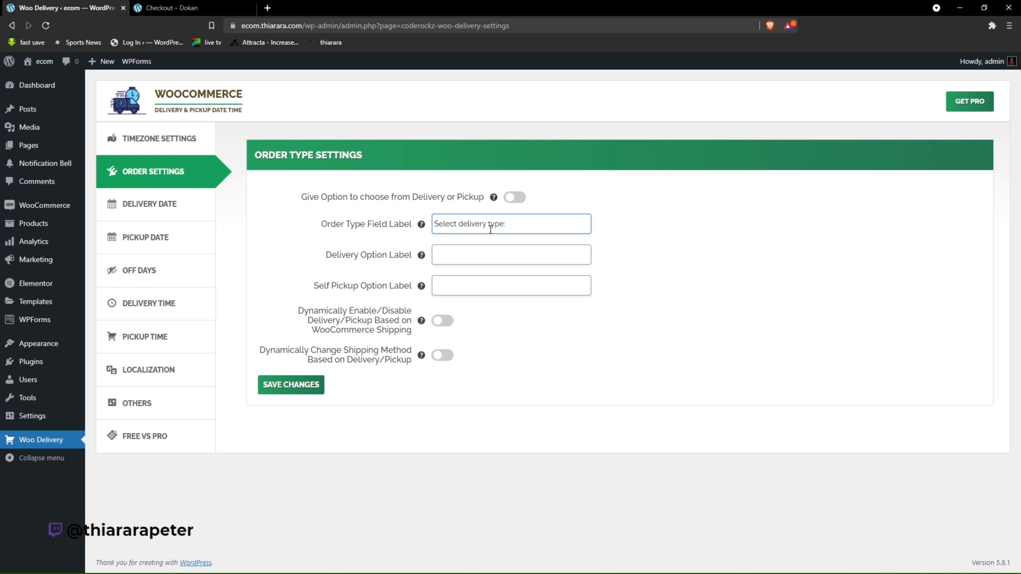
pyautogui.write('or')
pyautogui.write('pick up time:')
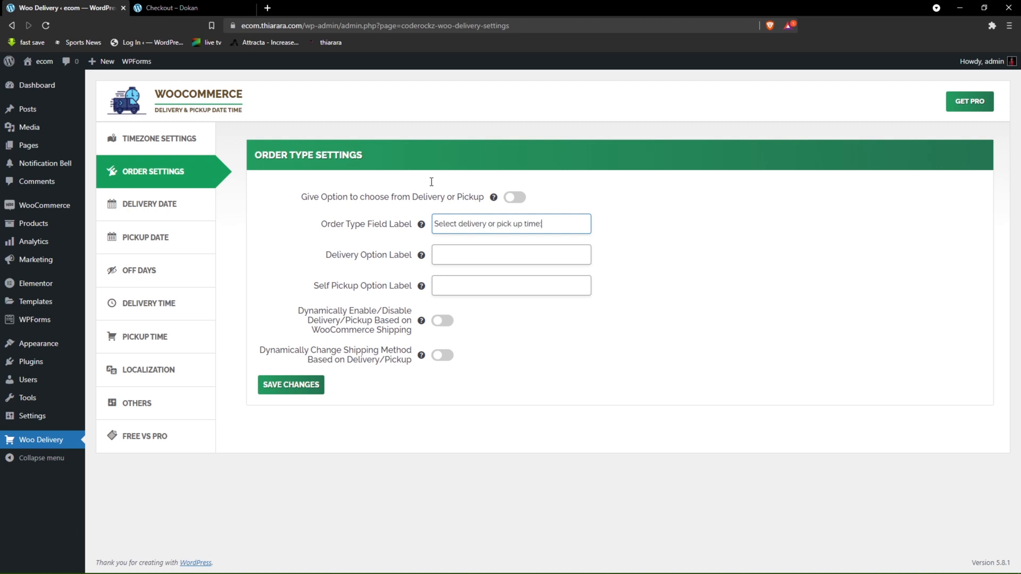
# Using the Dokan checkout's choices as reference, label the delivery option "select your deliver date" and the self pickup option "Select your pickup date".
pyautogui.click(188, 8)
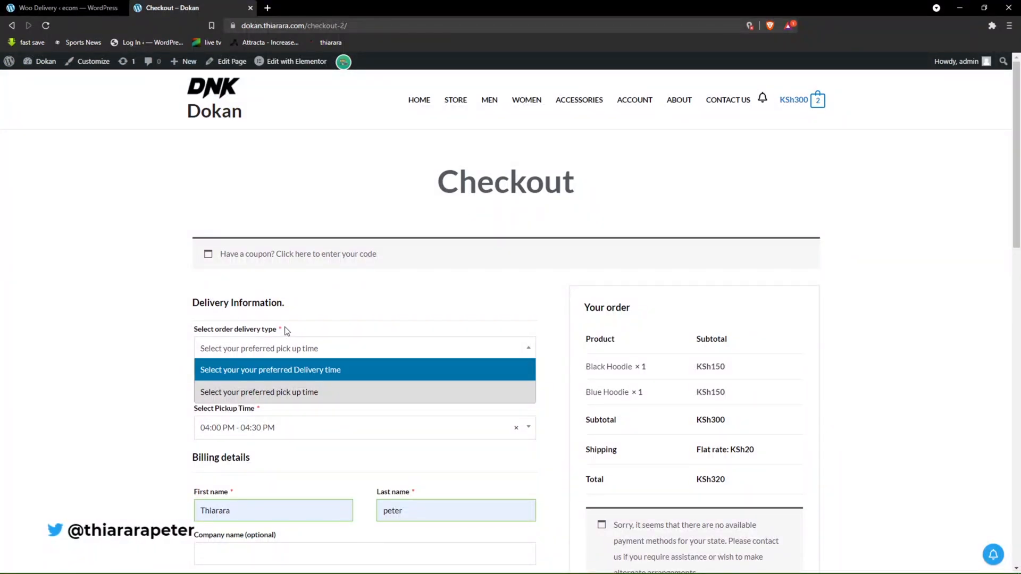
pyautogui.click(285, 327)
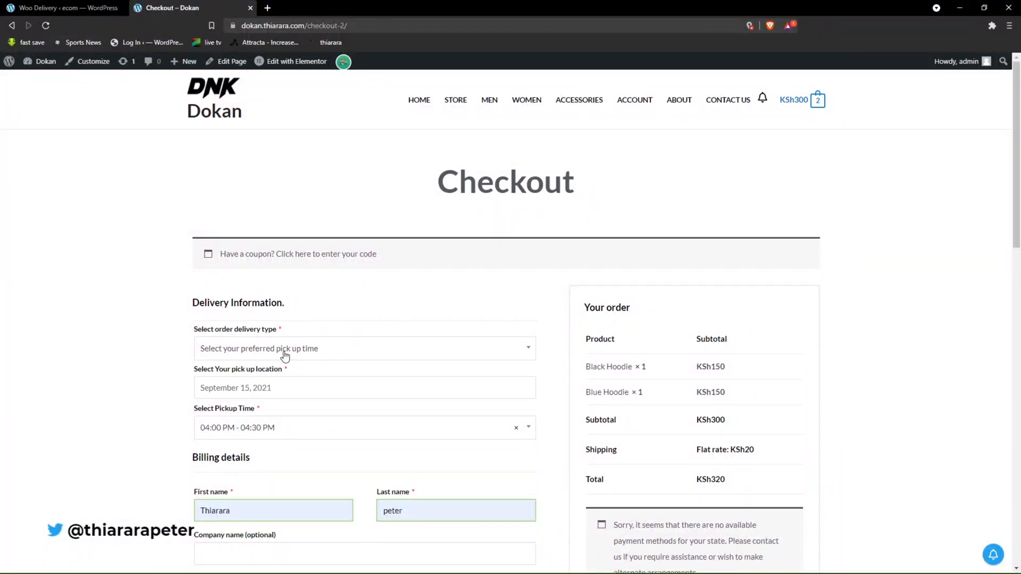
pyautogui.click(337, 358)
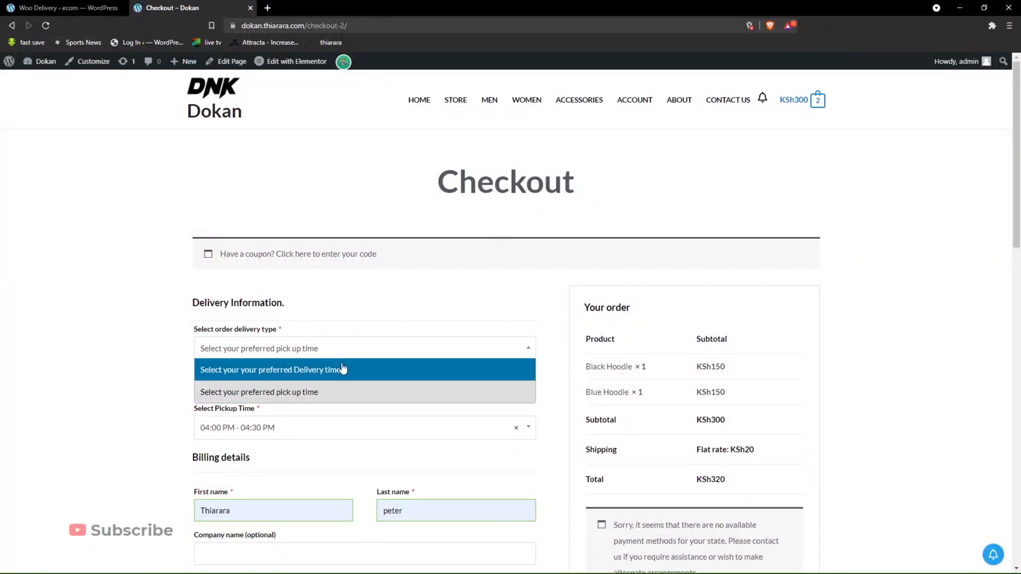
pyautogui.click(37, 7)
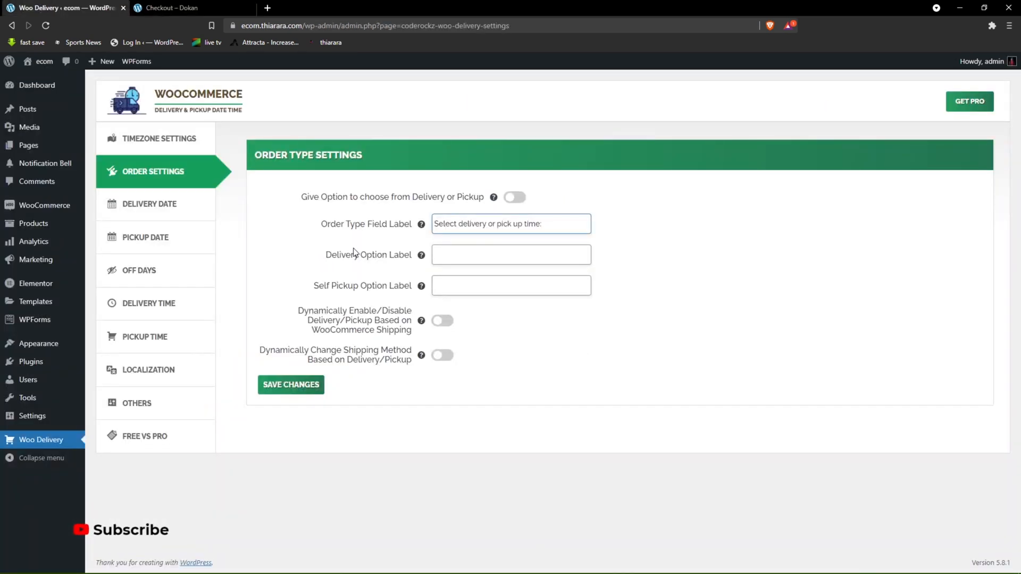
pyautogui.click(447, 257)
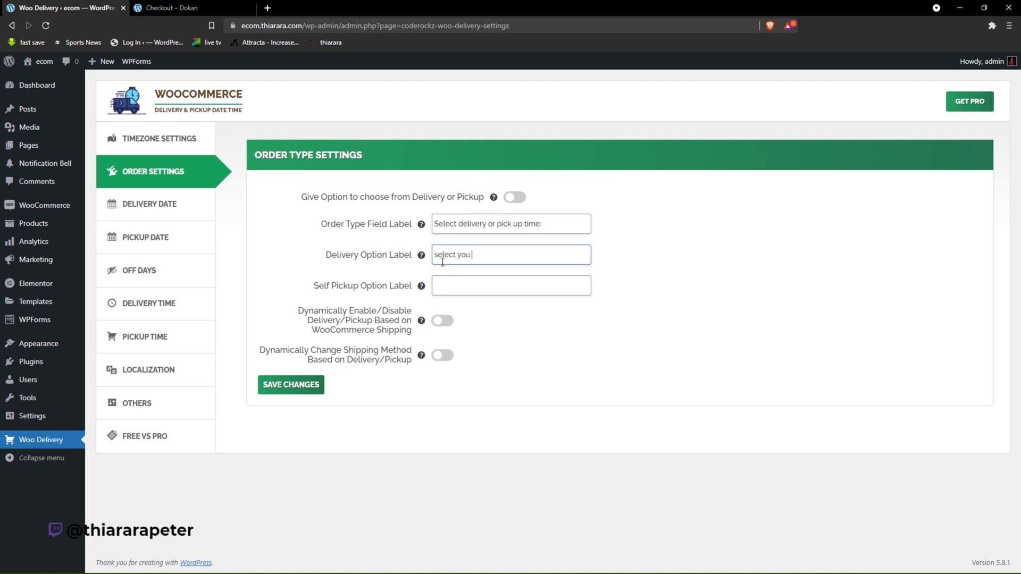
pyautogui.write('select your deliver date')
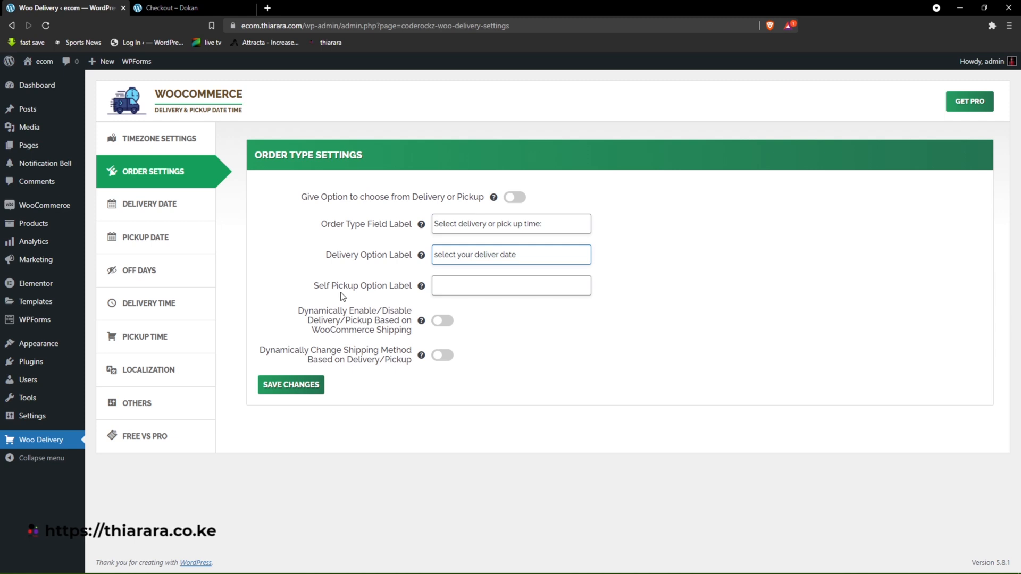
pyautogui.click(449, 288)
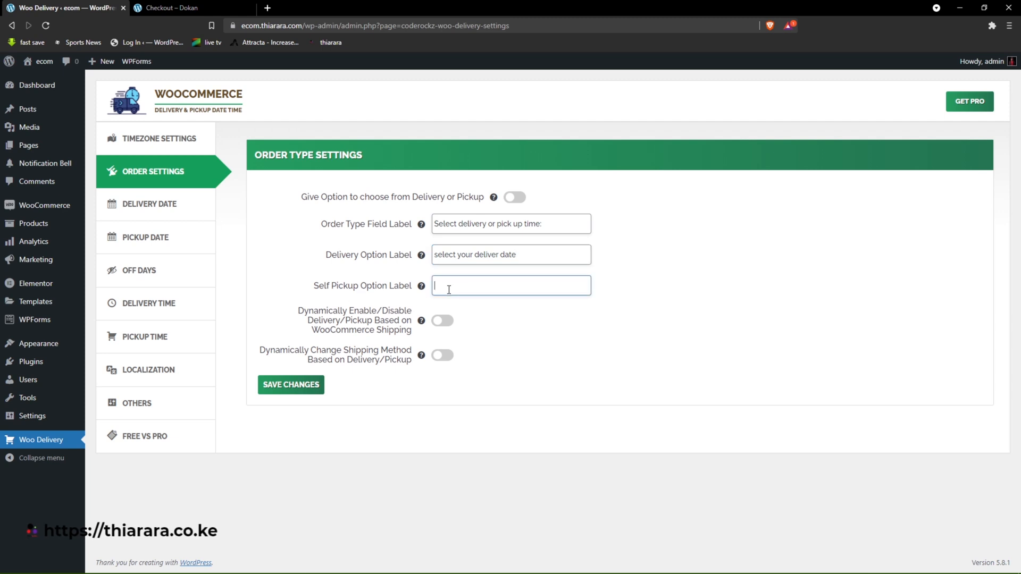
pyautogui.write('Select your pickup date')
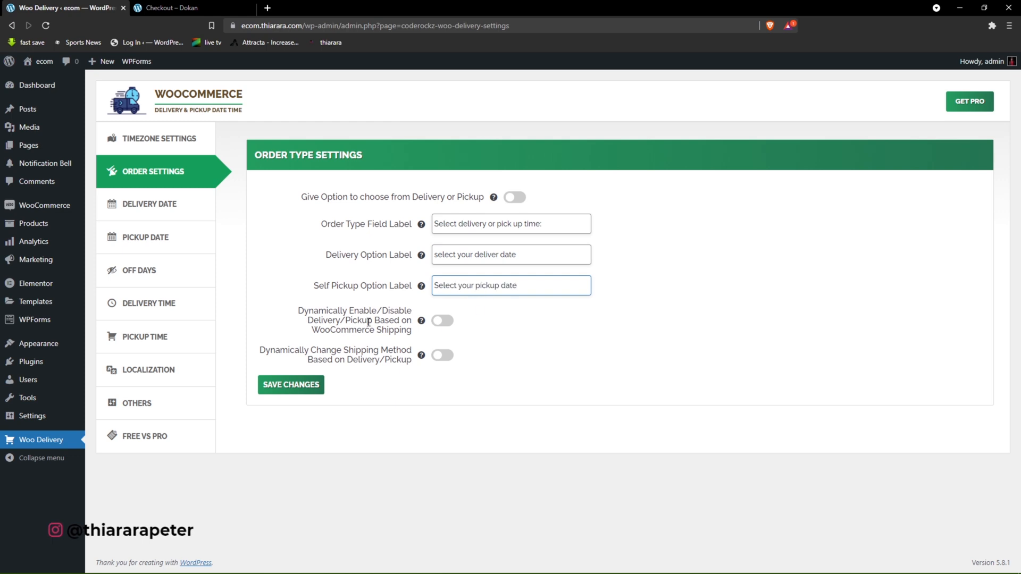
# Try to enable dynamic delivery/pickup based on WooCommerce shipping, turn on the option to choose from Delivery or Pickup, and save.
pyautogui.click(443, 322)
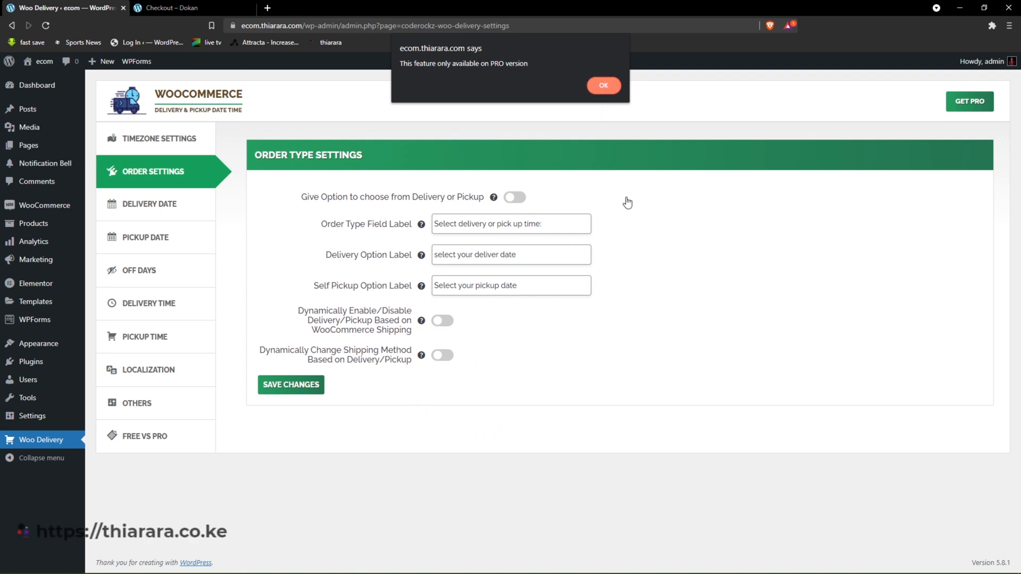
pyautogui.click(615, 86)
pyautogui.click(520, 199)
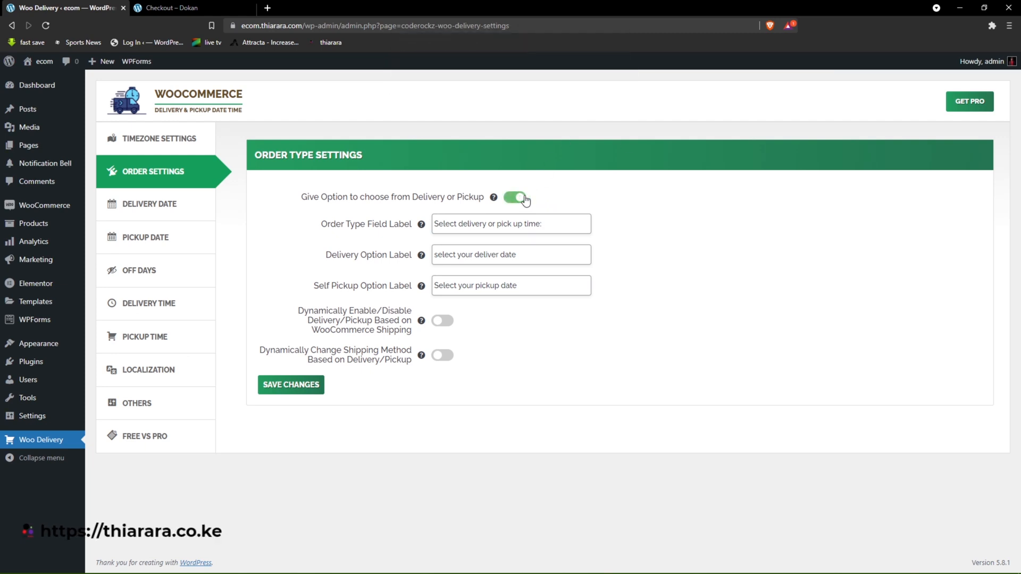
pyautogui.click(287, 387)
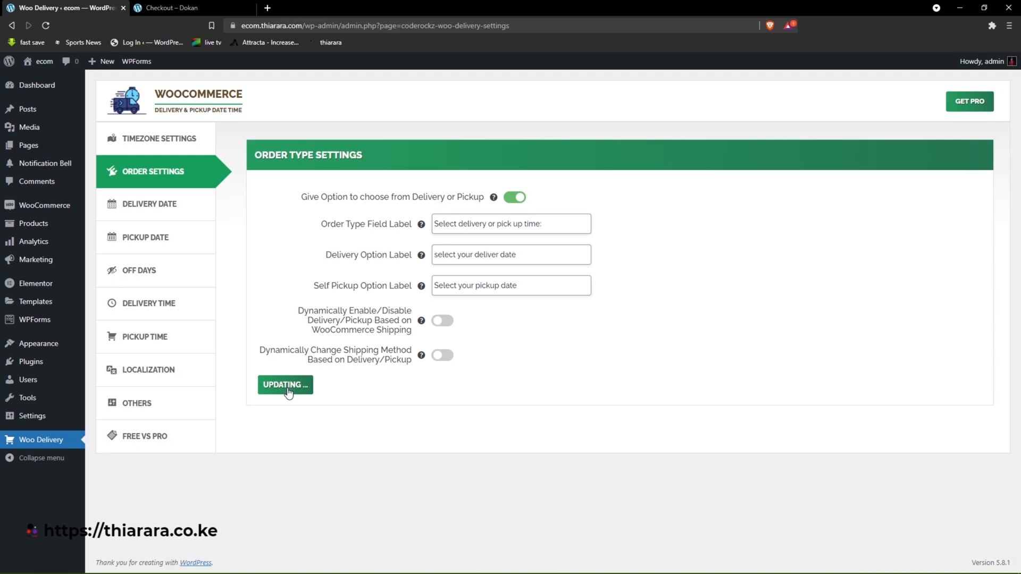
pyautogui.click(170, 8)
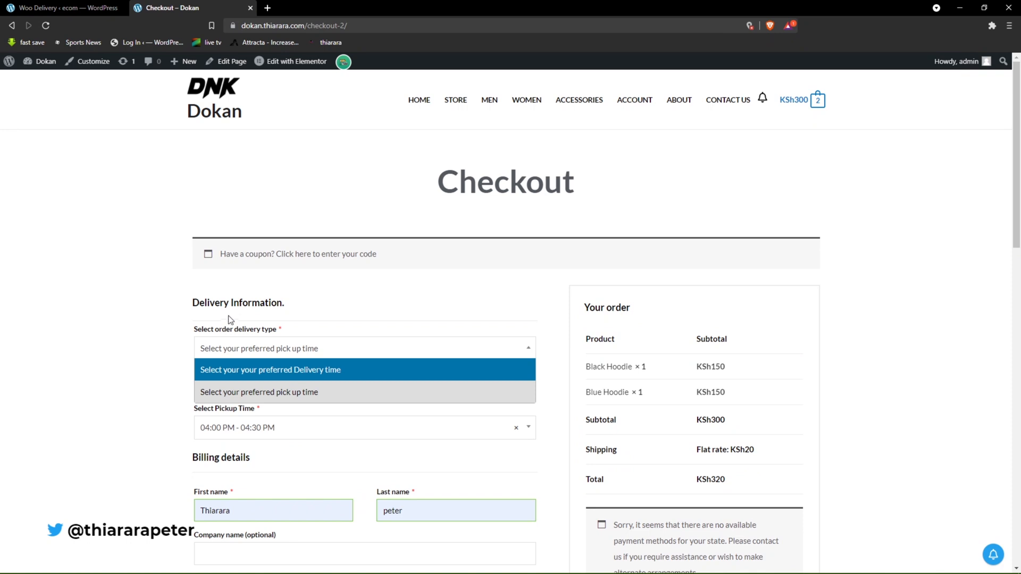
pyautogui.click(75, 8)
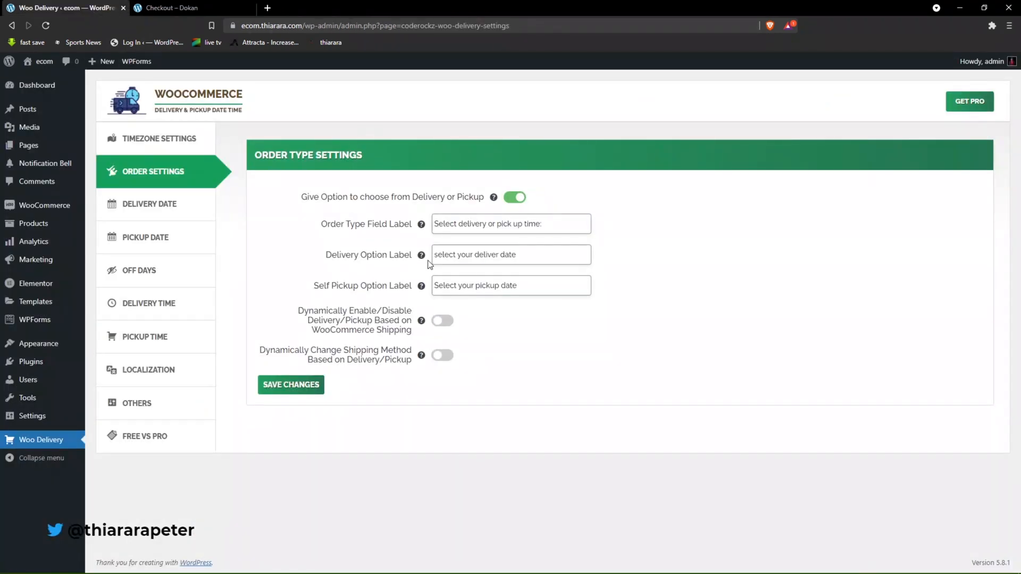
# Open the delivery date settings and, for reference, switch the Dokan checkout's order delivery type to the preferred Delivery time.
pyautogui.click(154, 208)
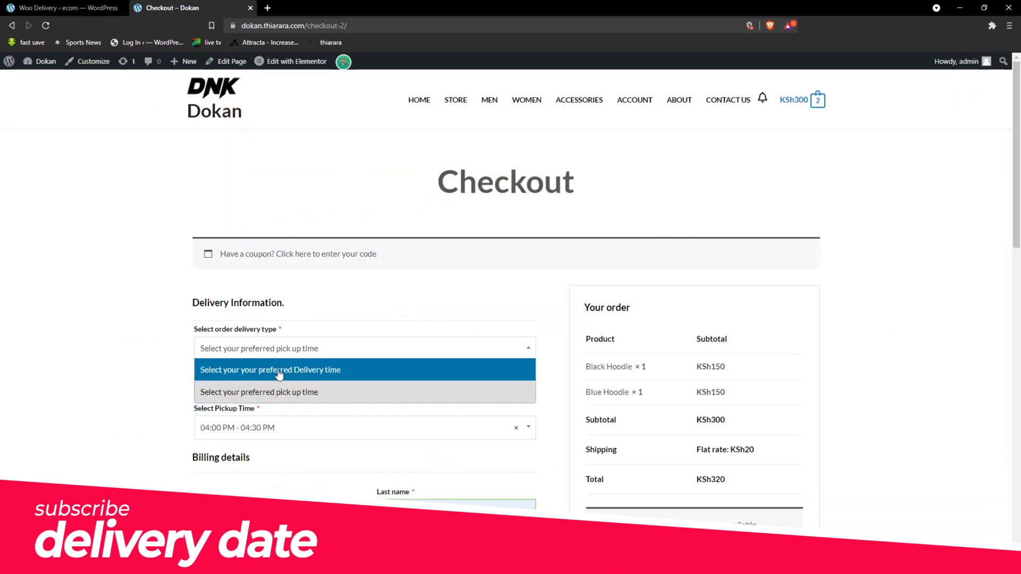
pyautogui.click(290, 385)
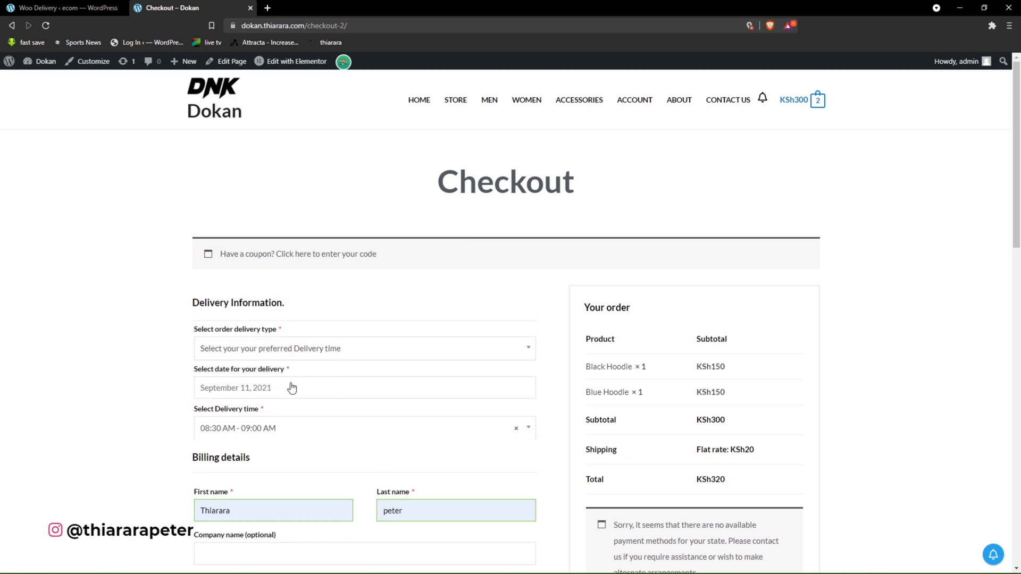
pyautogui.click(291, 388)
pyautogui.click(71, 11)
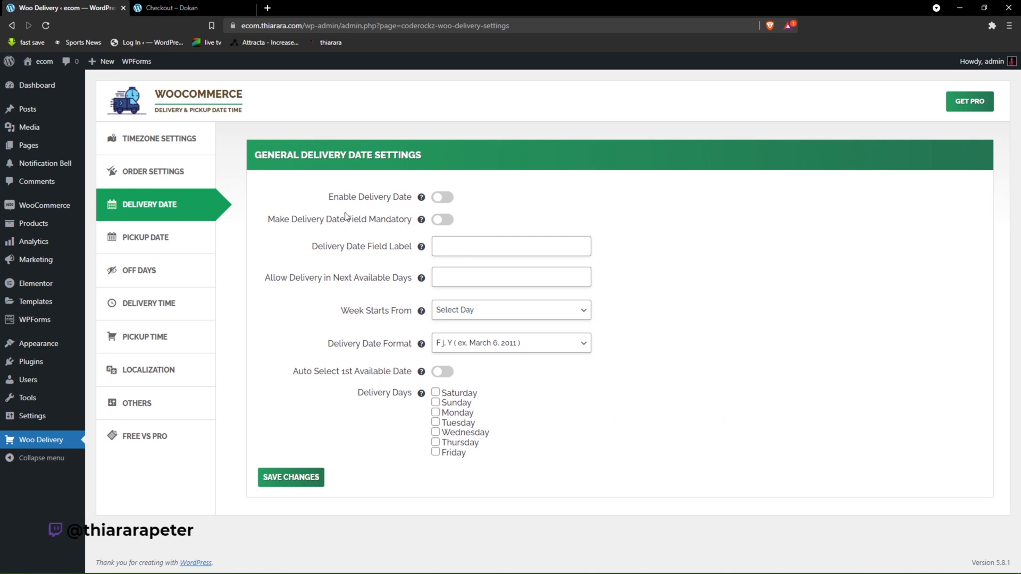
# Enable the delivery date and make the delivery date field mandatory.
pyautogui.click(441, 197)
pyautogui.click(444, 220)
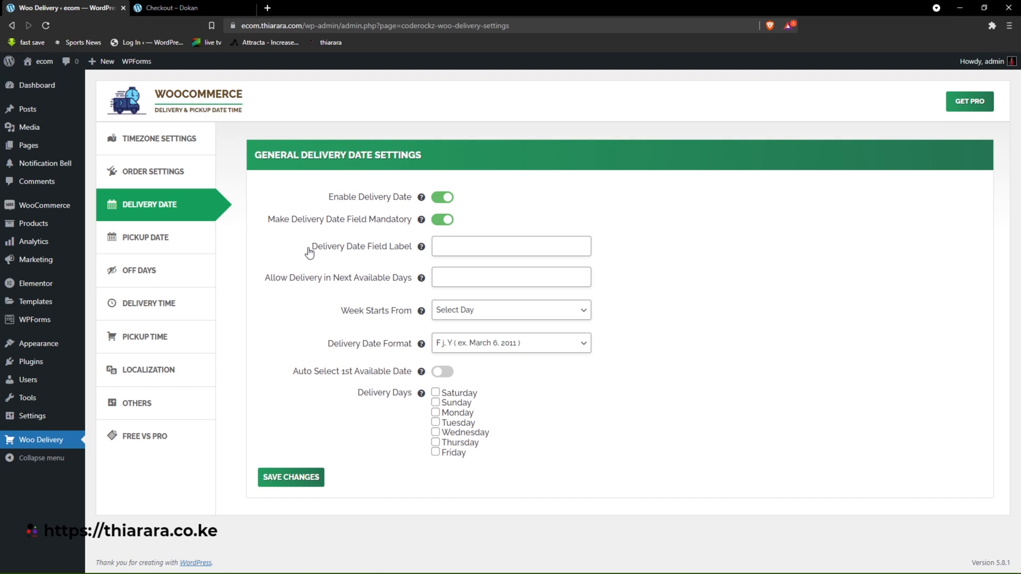
pyautogui.moveTo(308, 249); pyautogui.dragTo(410, 256)
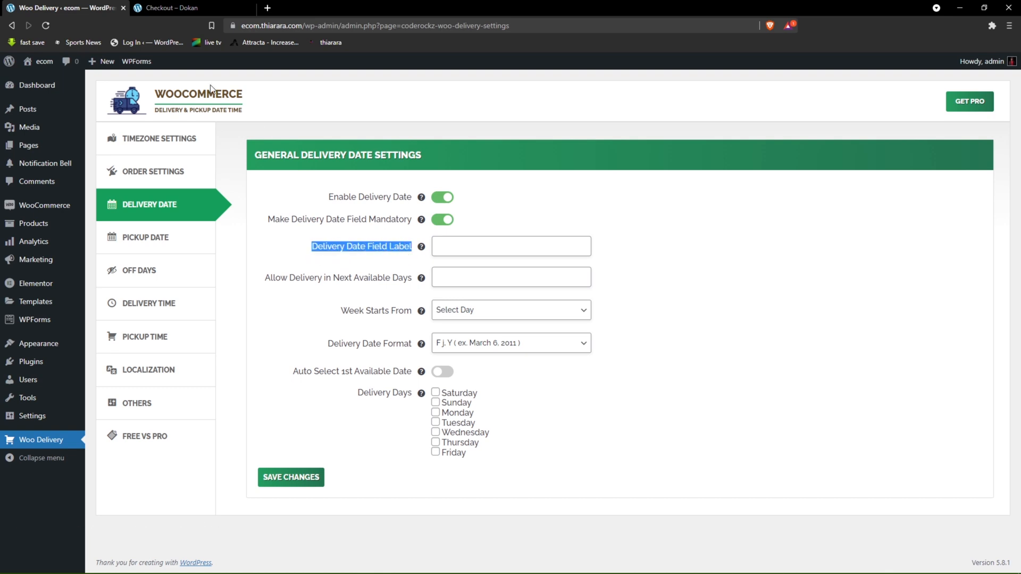
# After checking the Dokan checkout's date field for reference, label the delivery date field "Delivery date".
pyautogui.click(194, 7)
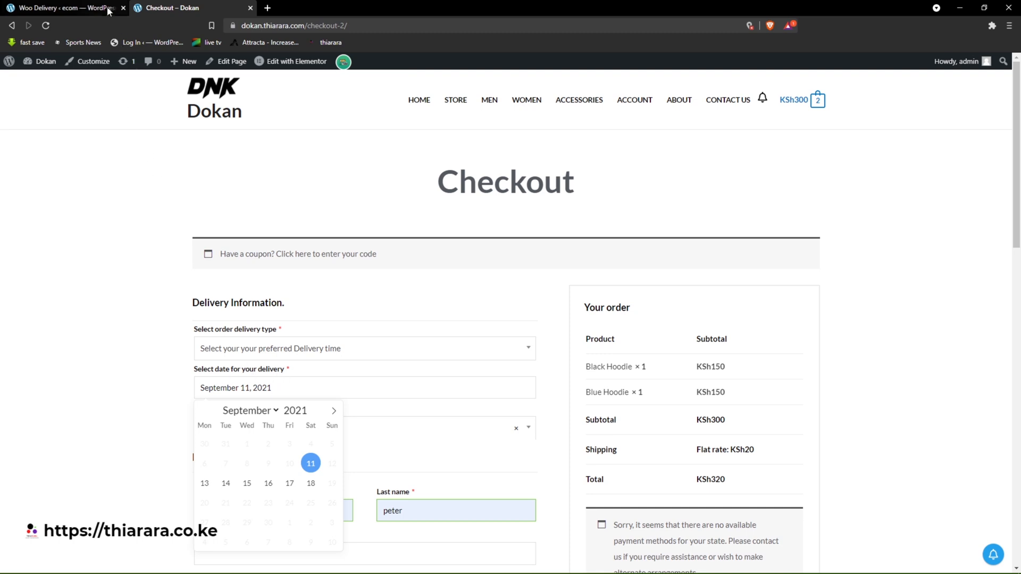
pyautogui.click(64, 8)
pyautogui.press('BackSpace')
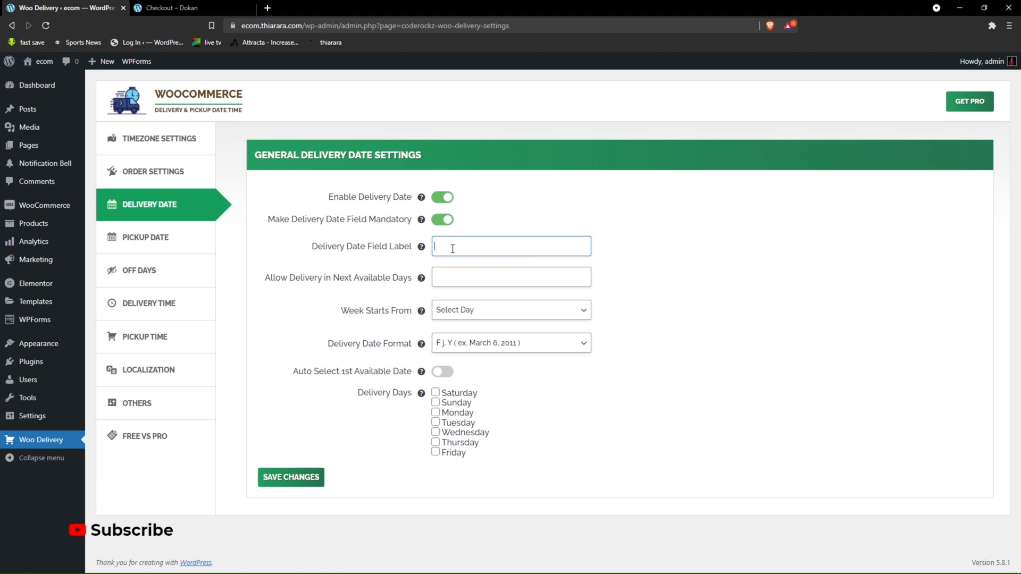
pyautogui.moveTo(423, 248)
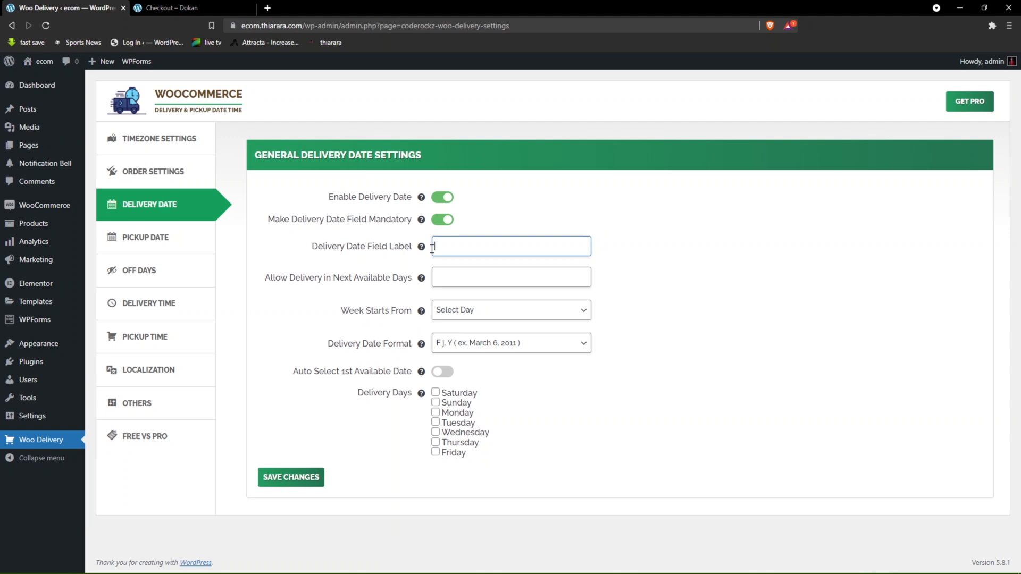
pyautogui.write('eliver')
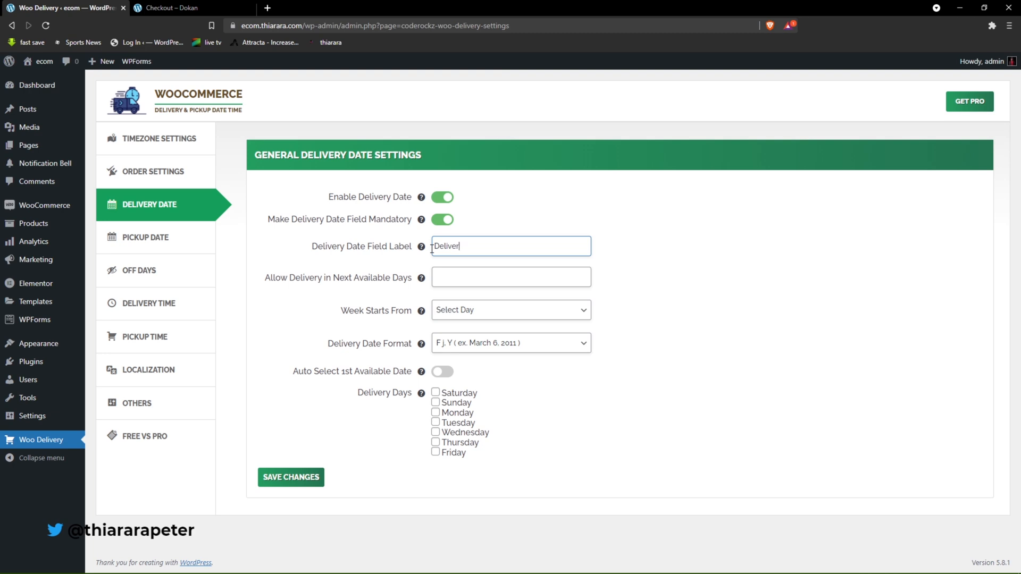
pyautogui.write('y d')
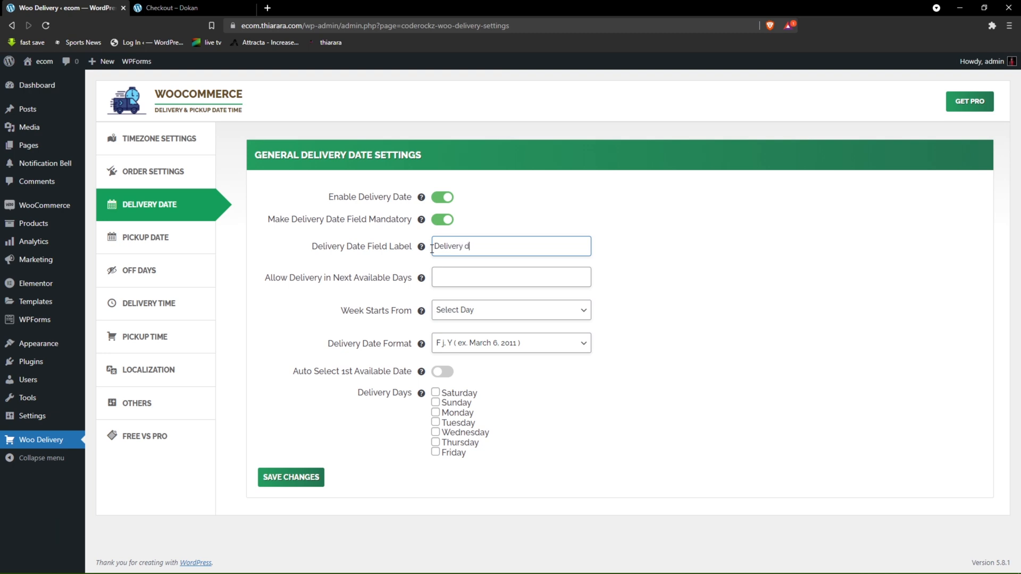
pyautogui.write('ate')
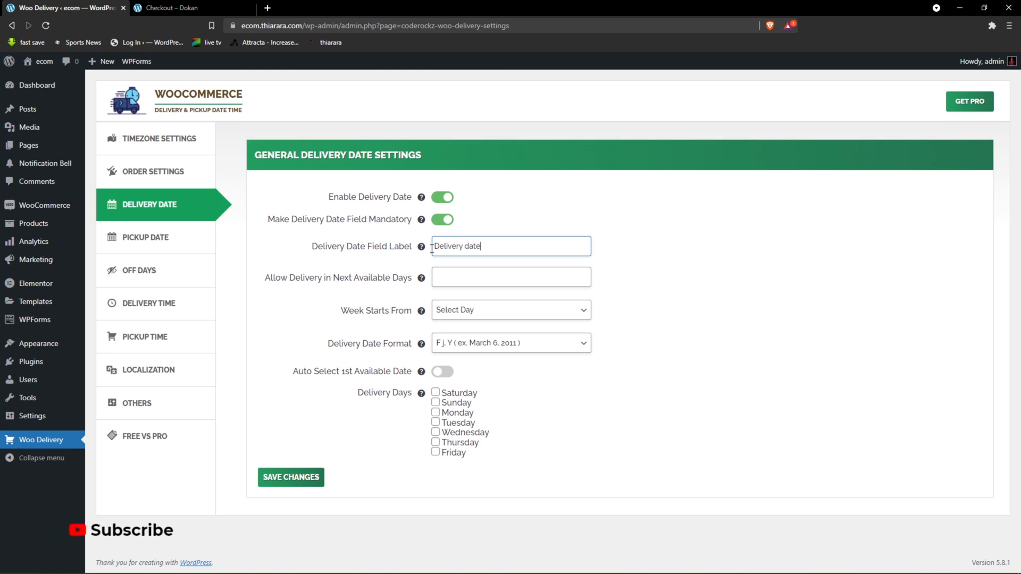
# Compare with the Dokan checkout's wording and extend the delivery date field label to "Select Delivery date".
pyautogui.click(228, 6)
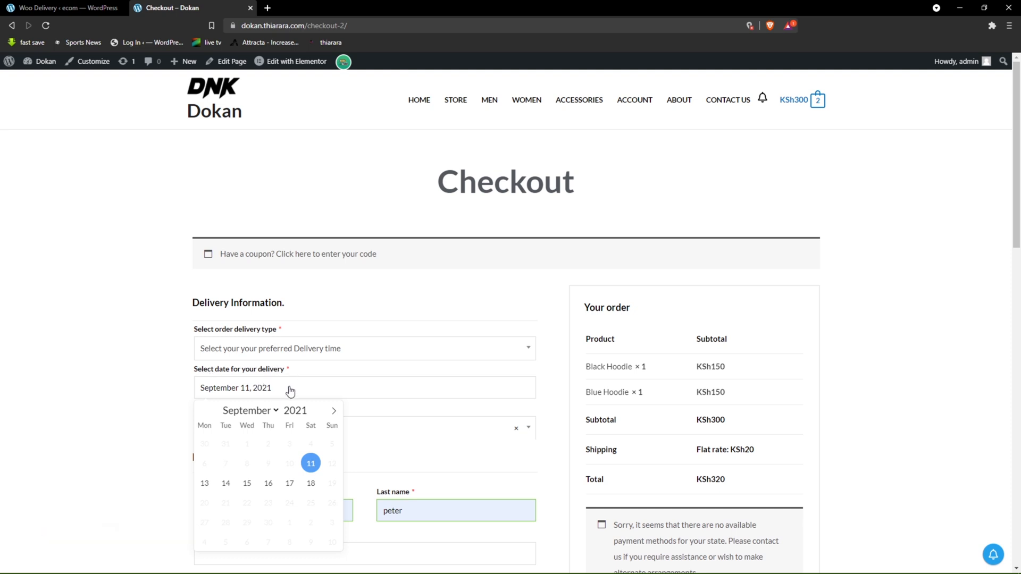
pyautogui.click(101, 8)
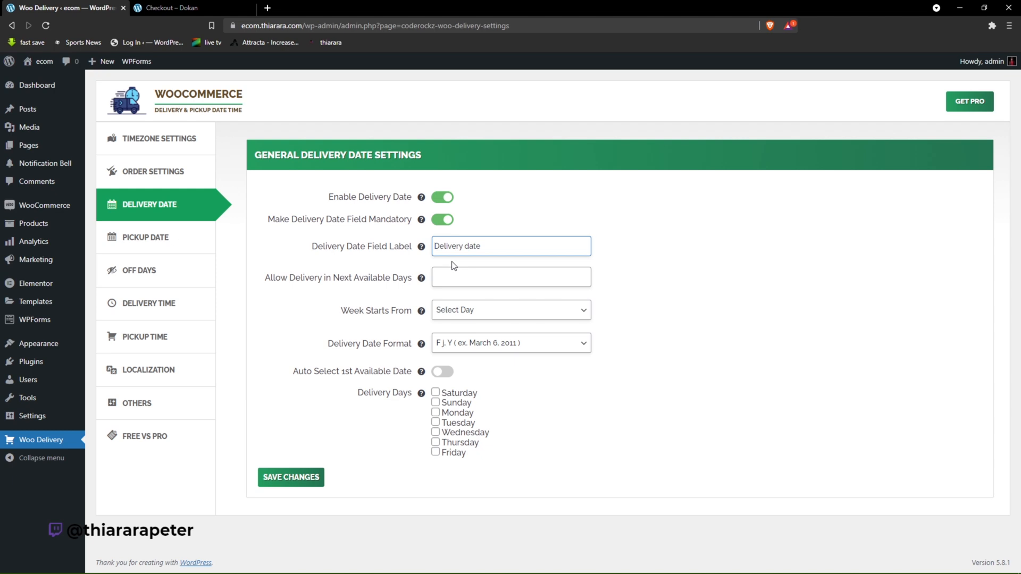
pyautogui.write('S')
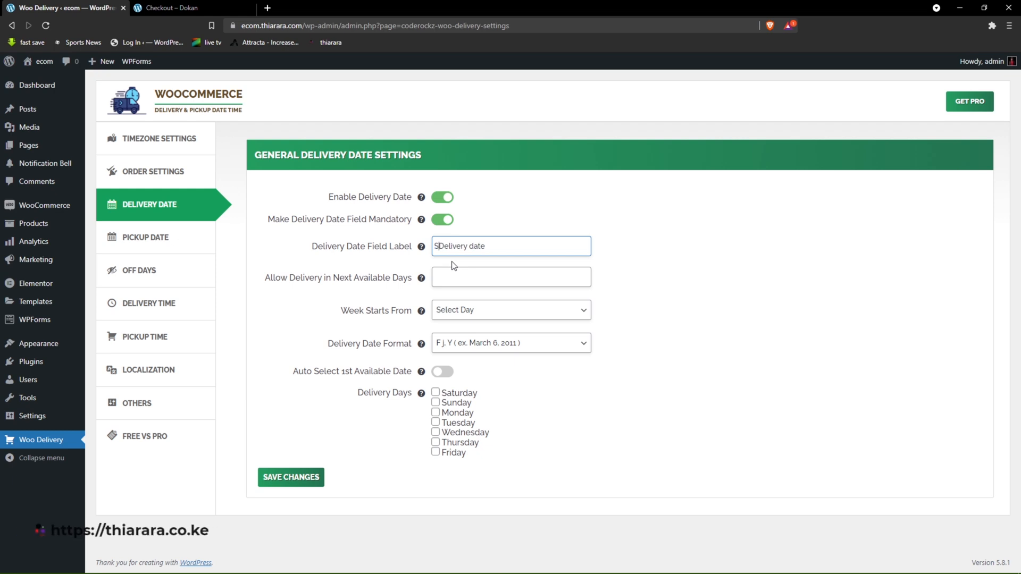
pyautogui.write('elect')
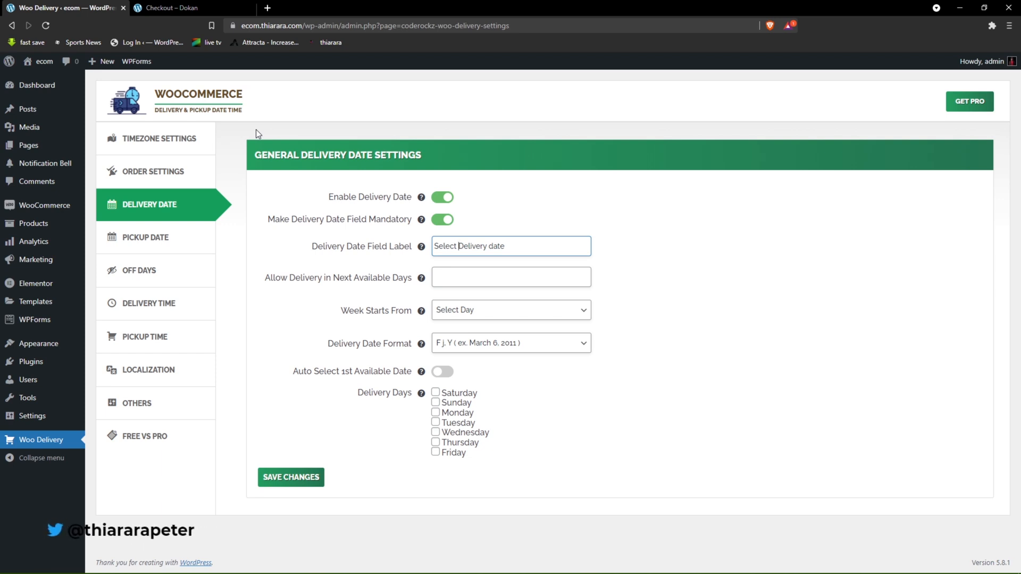
# Using the Dokan checkout calendar as reference, allow delivery in the next 10 available days and start the week on Monday.
pyautogui.click(181, 8)
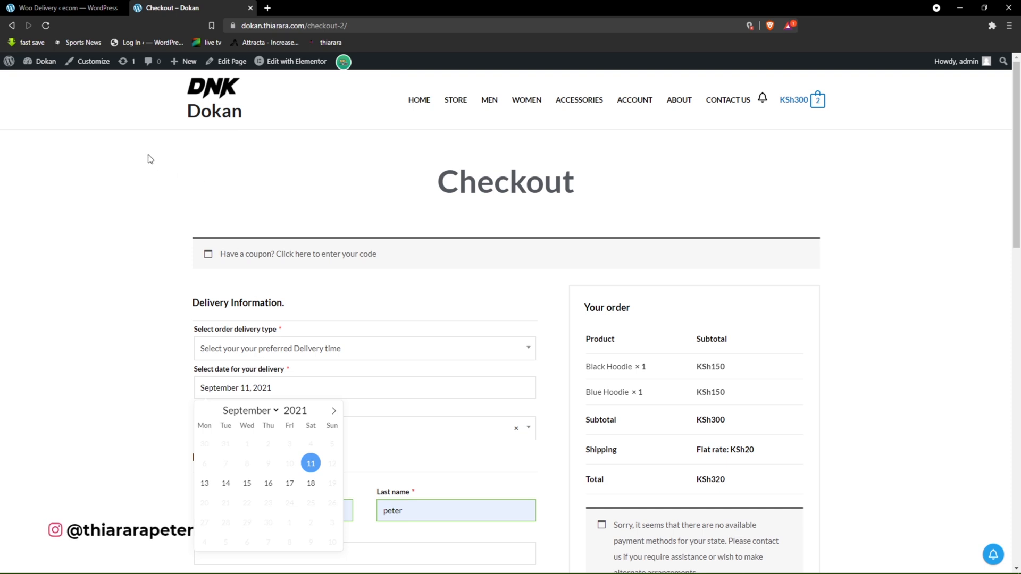
pyautogui.click(69, 8)
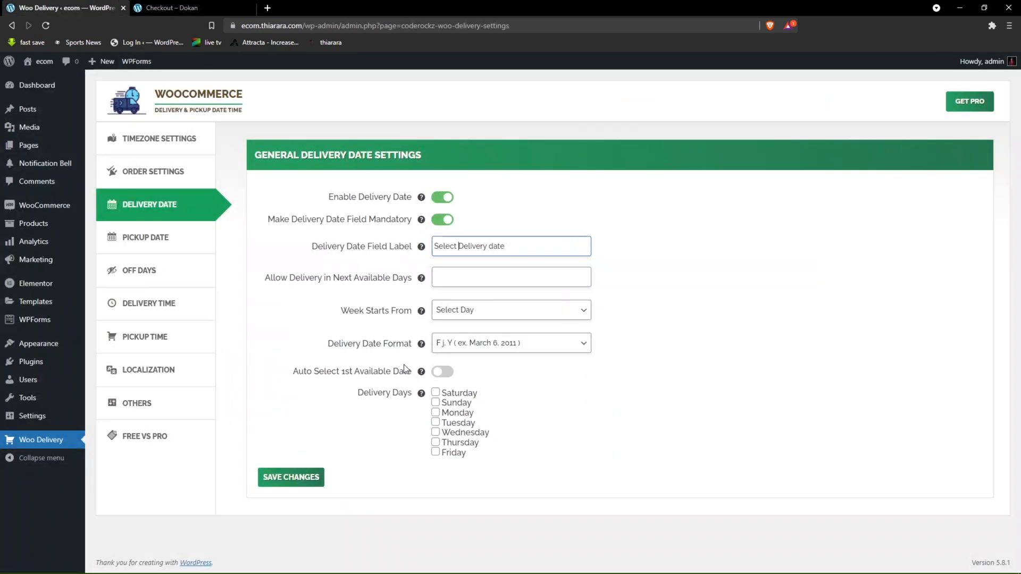
pyautogui.click(449, 275)
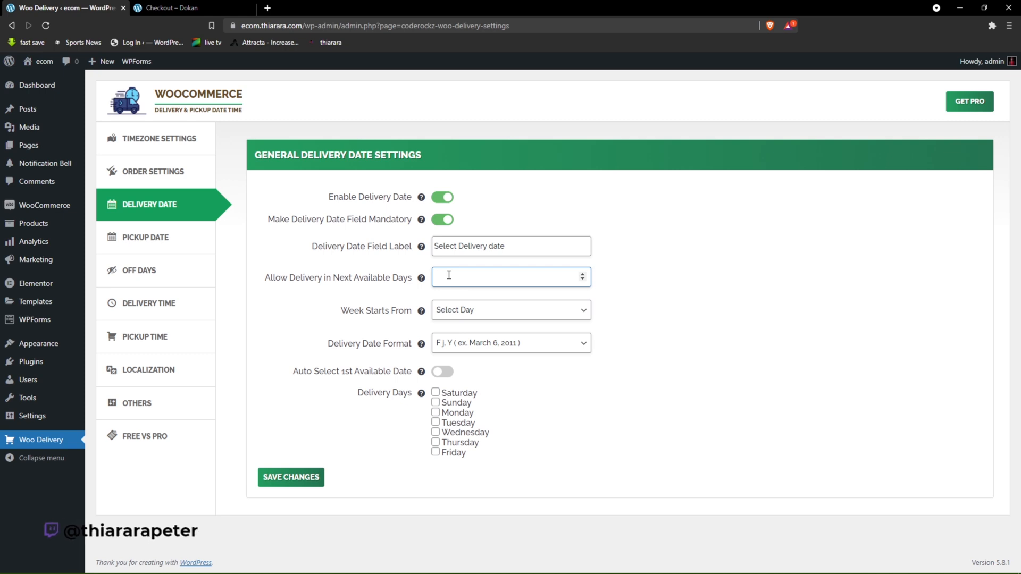
pyautogui.write('10')
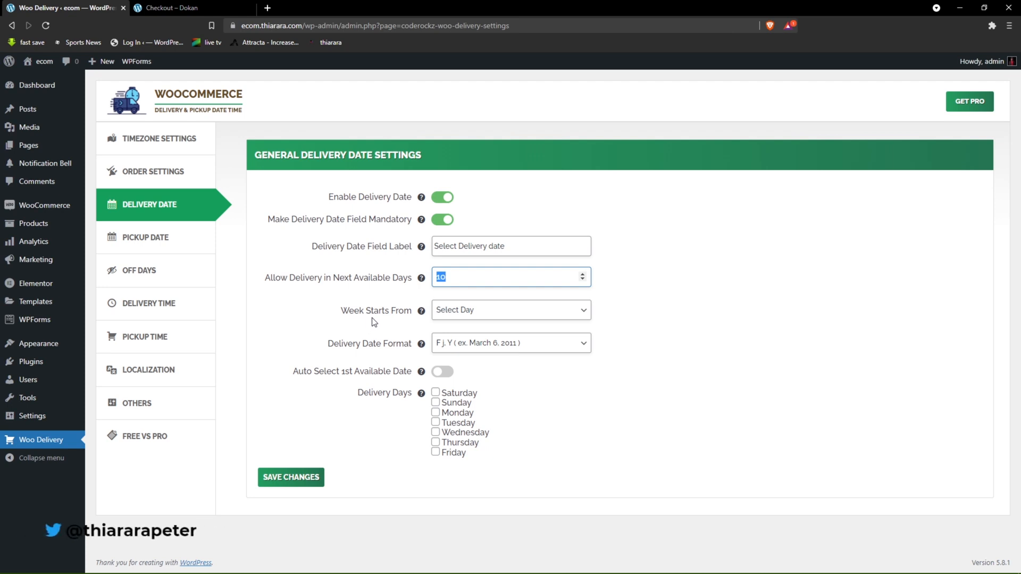
pyautogui.click(457, 315)
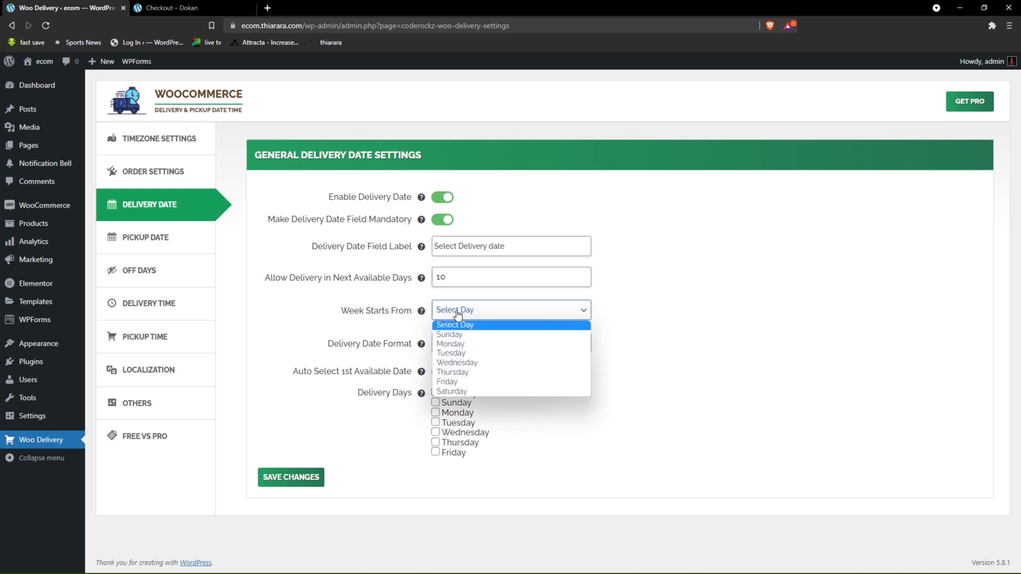
pyautogui.click(451, 344)
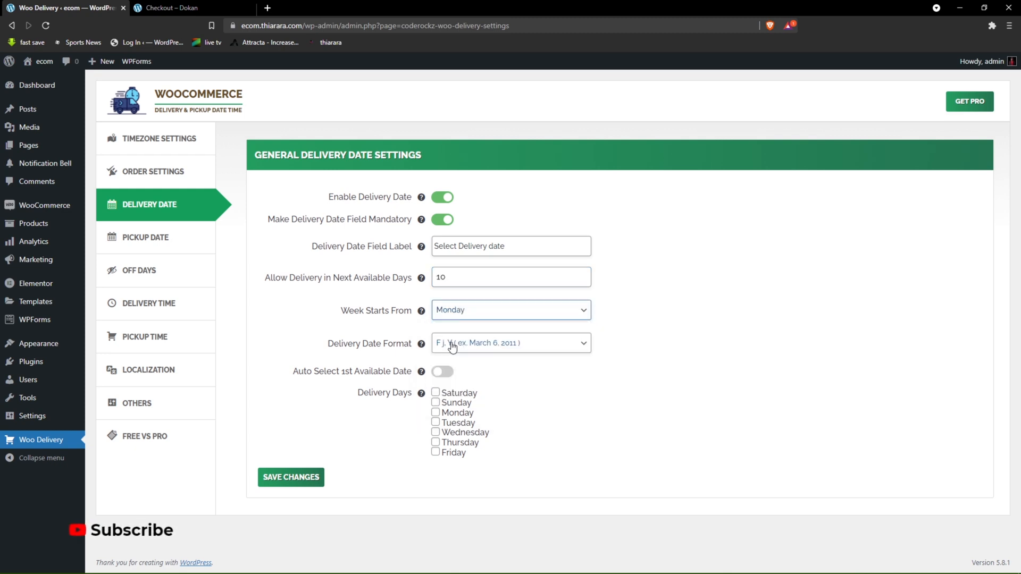
pyautogui.click(479, 314)
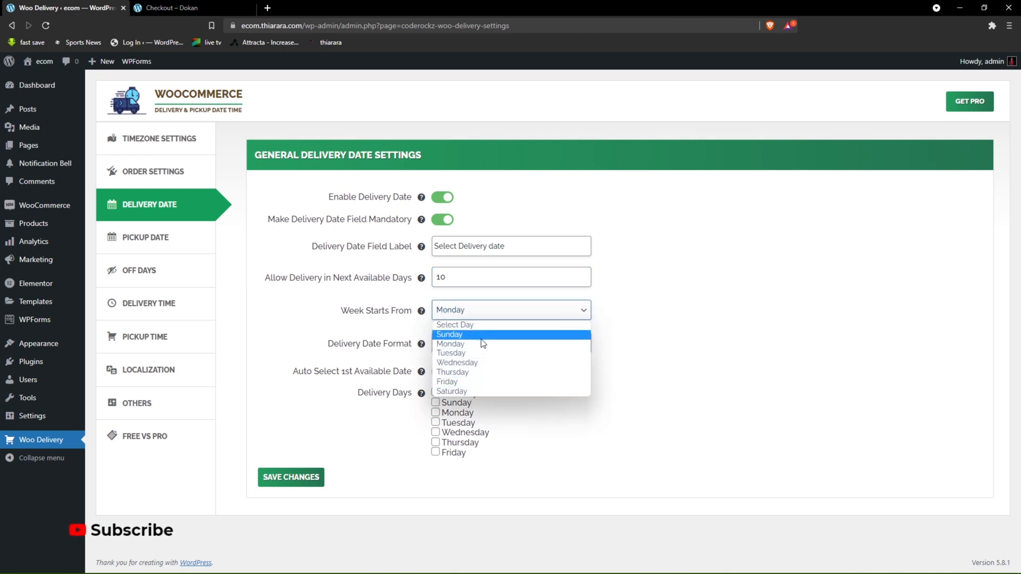
pyautogui.click(471, 345)
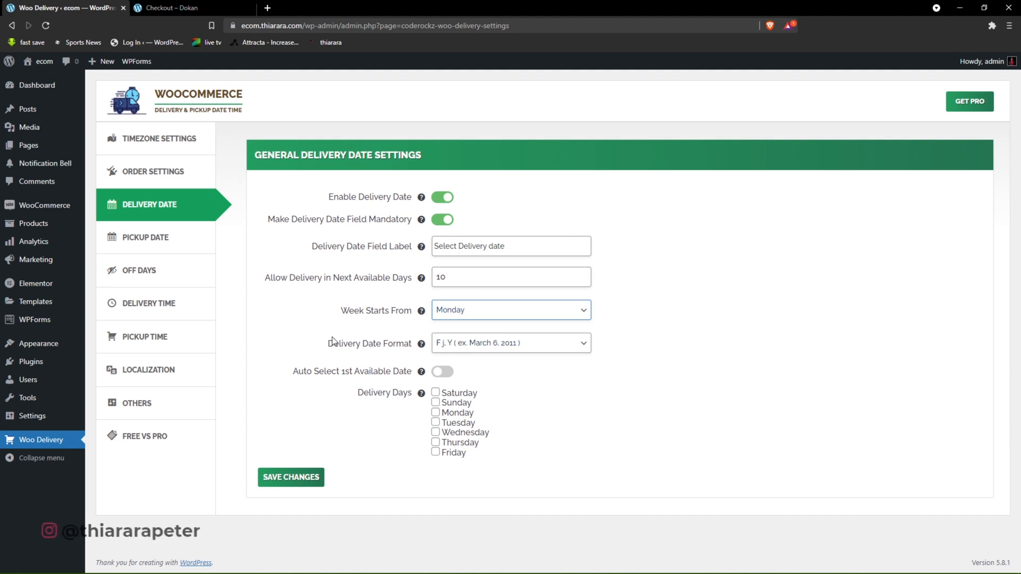
# Review the delivery date formats and choose F j, Y (ex. March 6, 2011).
pyautogui.click(485, 348)
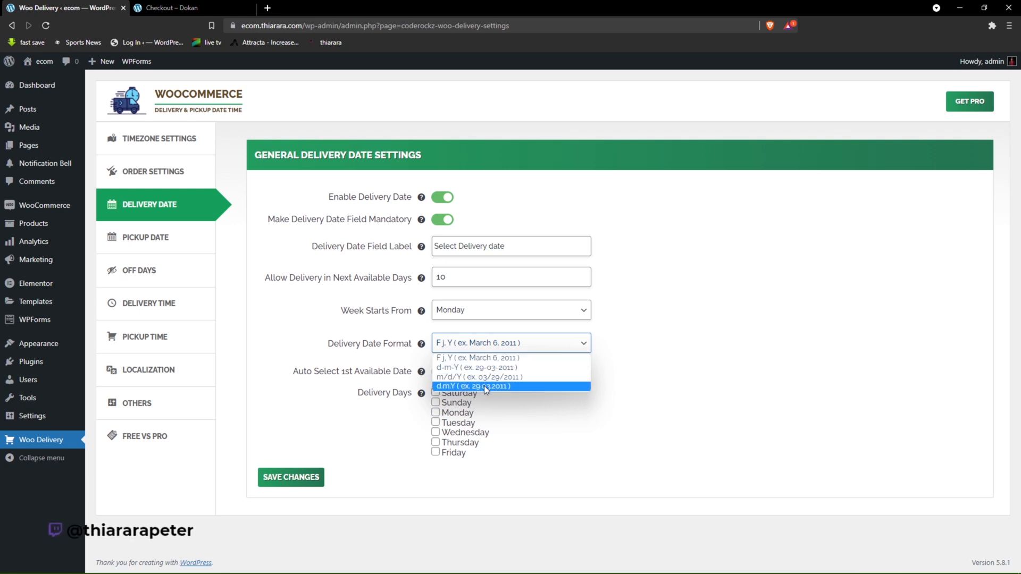
pyautogui.click(490, 357)
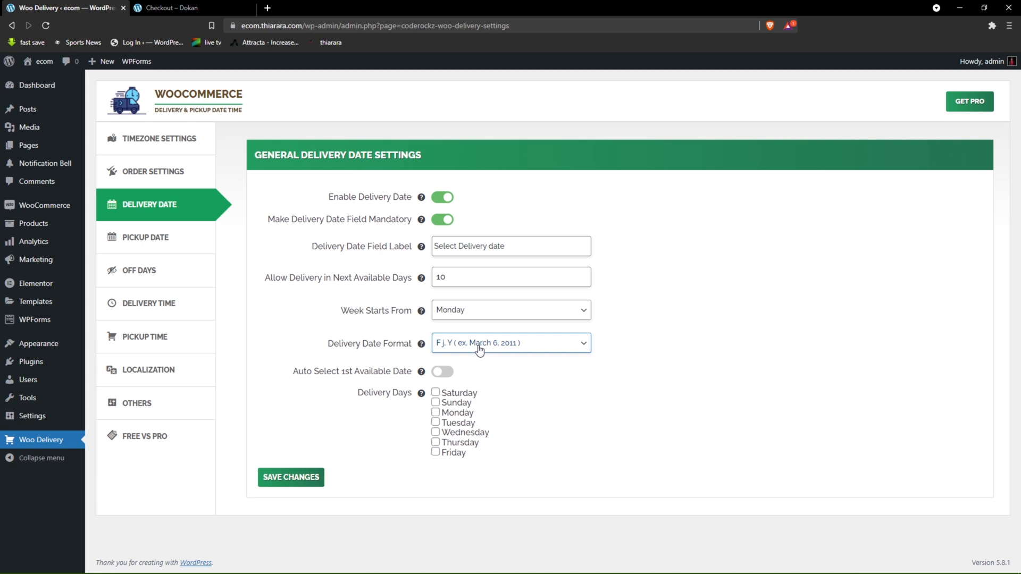
pyautogui.click(493, 348)
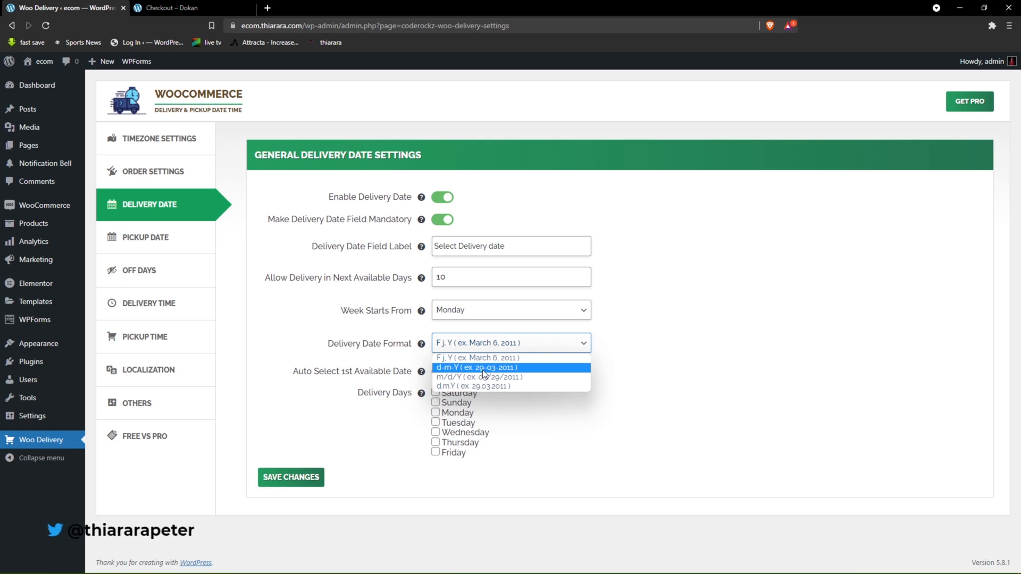
pyautogui.click(489, 357)
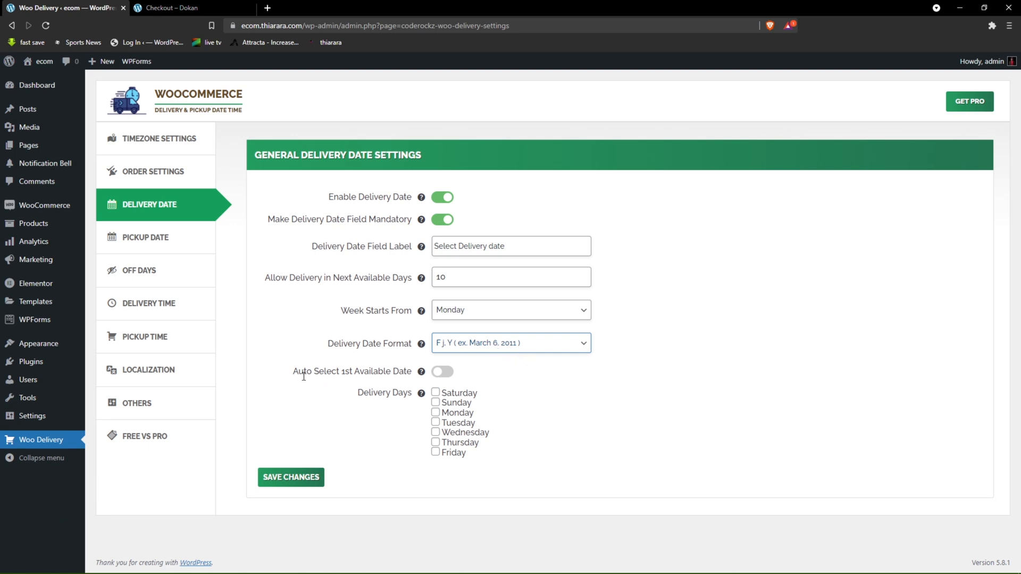
# Turn on automatic selection of the first available delivery date and check the equivalent preselected date on the Dokan checkout.
pyautogui.click(442, 372)
pyautogui.click(205, 7)
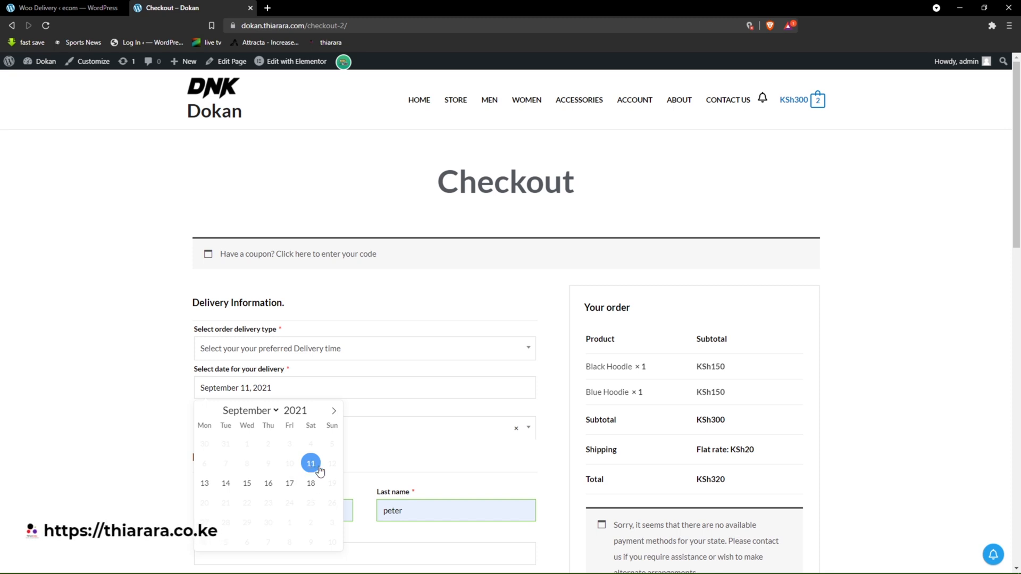
pyautogui.click(94, 6)
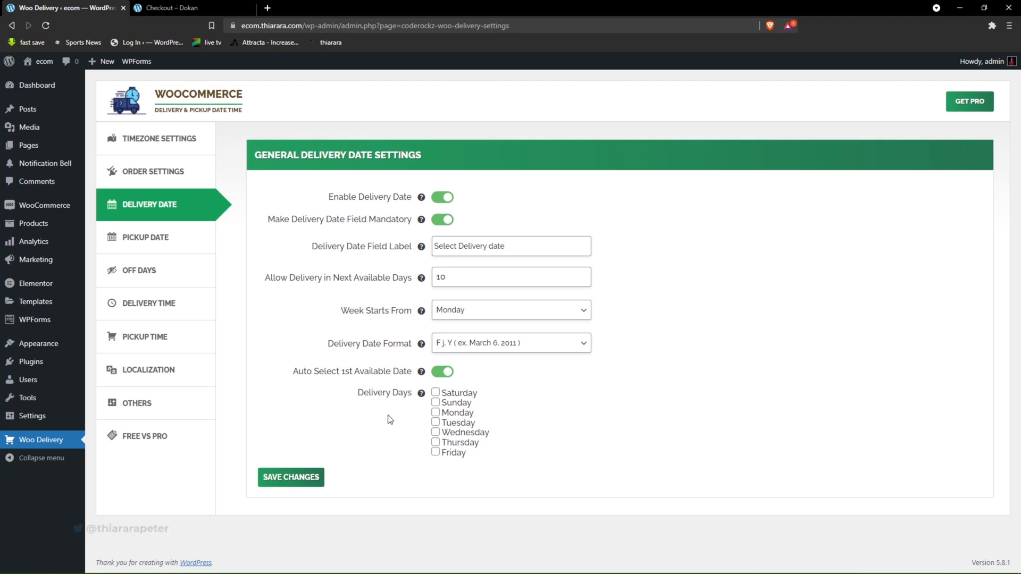
# Set the delivery days to Saturday and Monday through Friday, save the changes, and compare with the Dokan checkout calendar.
pyautogui.click(436, 413)
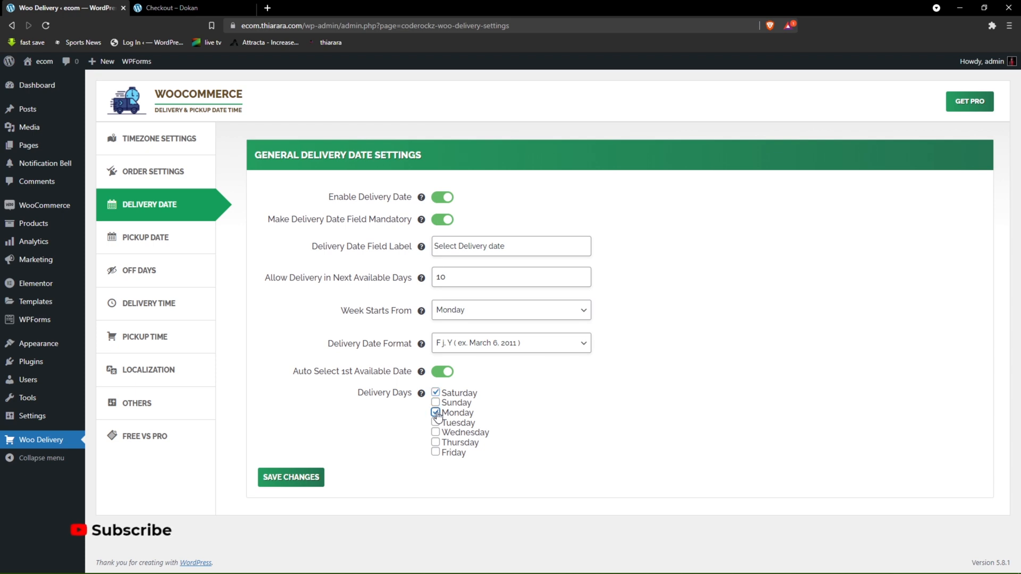
pyautogui.click(435, 422)
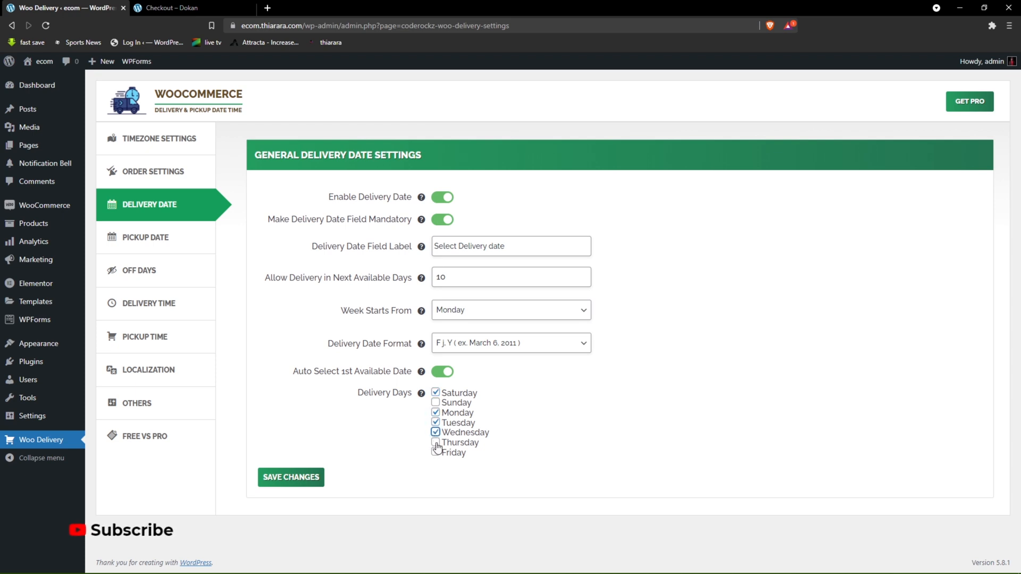
pyautogui.click(436, 443)
pyautogui.click(435, 452)
pyautogui.click(303, 478)
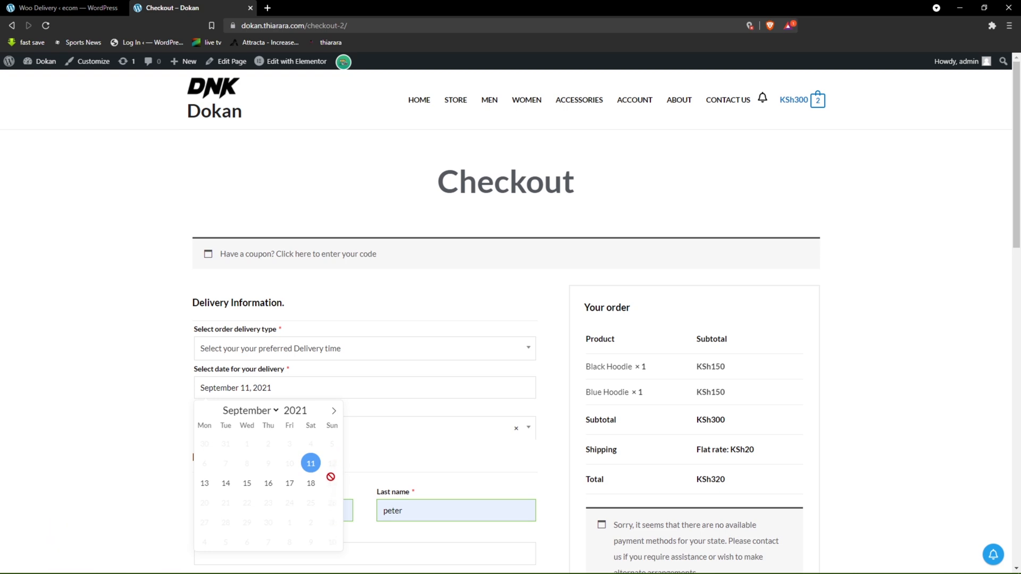
pyautogui.click(63, 7)
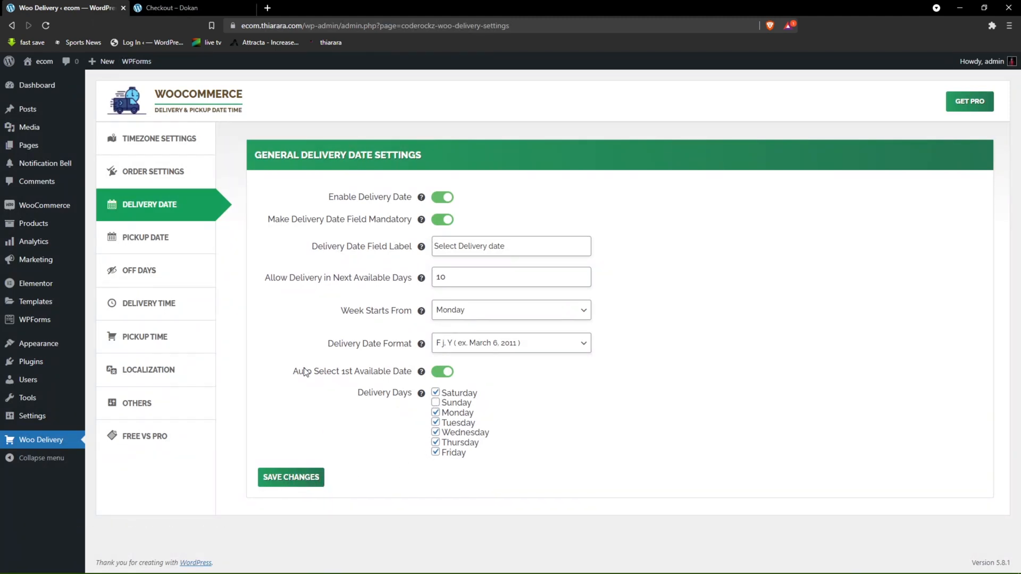
# Open the pickup date settings and, for reference, switch the Dokan checkout's order delivery type to the preferred pick up time.
pyautogui.click(144, 238)
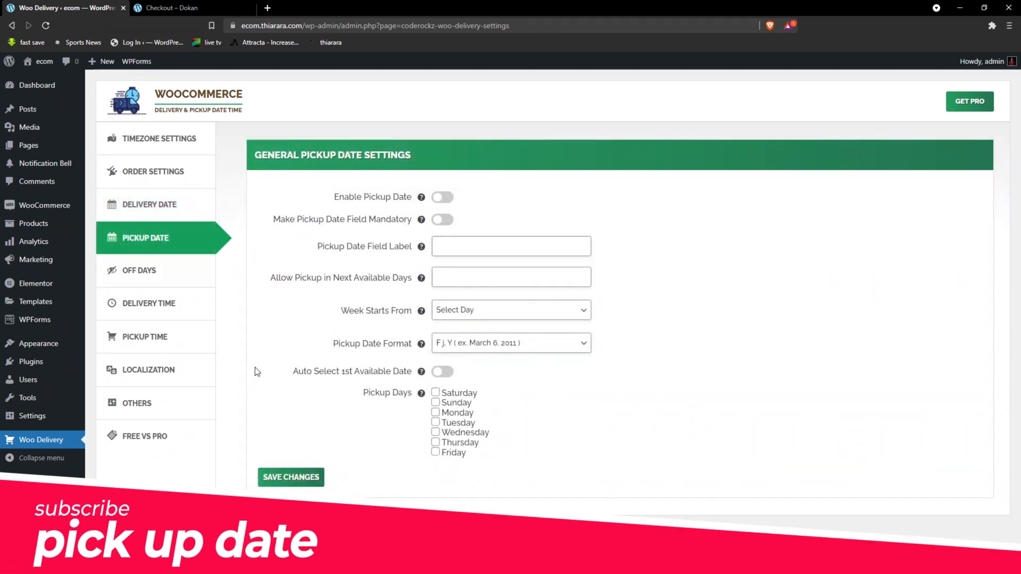
pyautogui.click(170, 8)
pyautogui.click(329, 349)
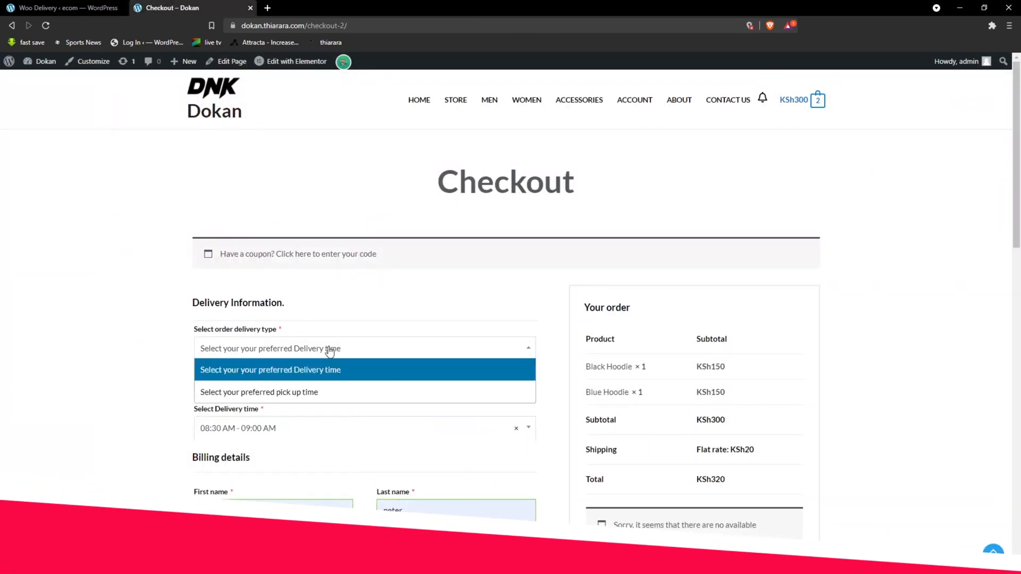
pyautogui.click(315, 391)
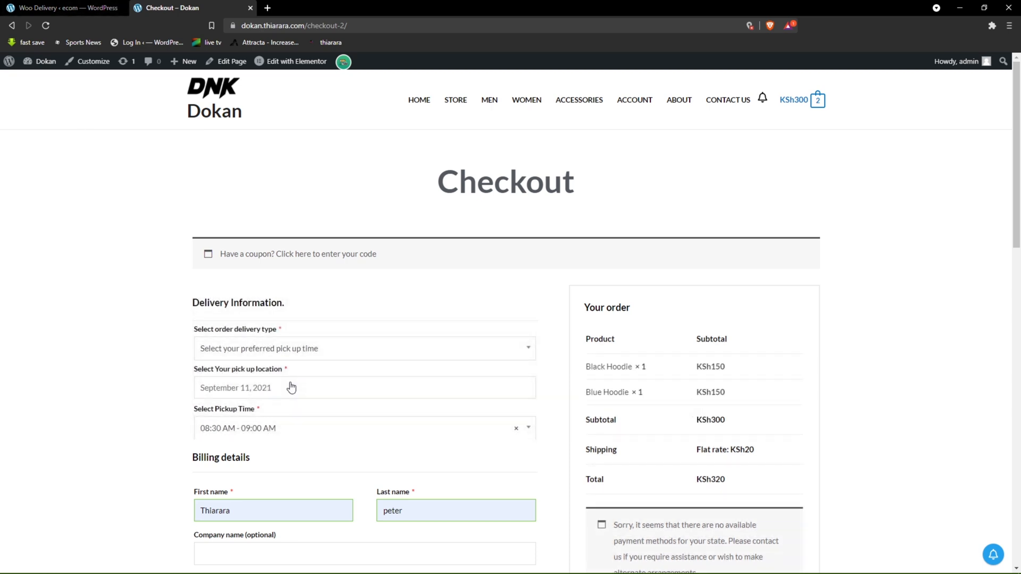
pyautogui.click(64, 7)
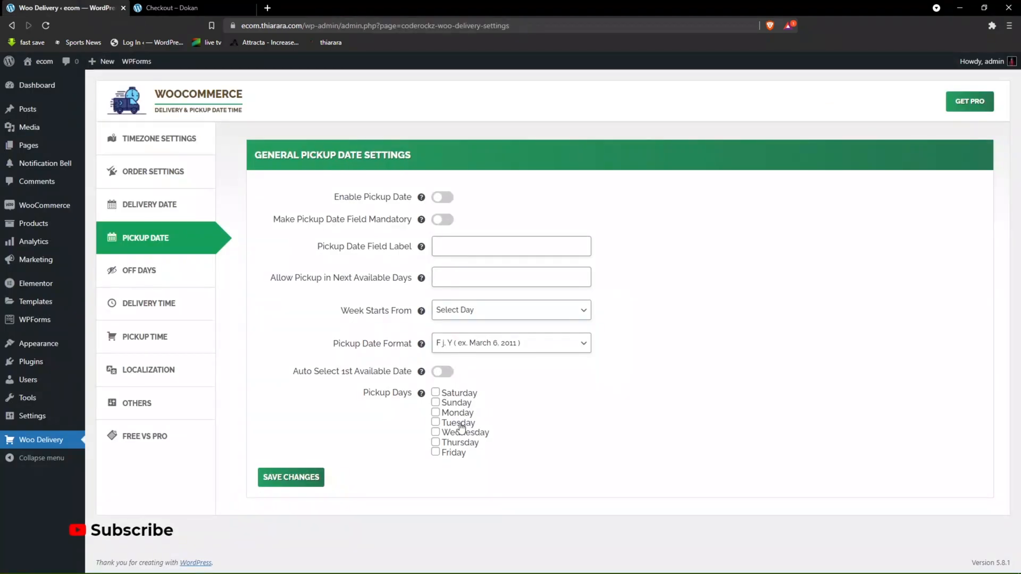
# Enable the pickup date, make its field mandatory, and label the field "select you pick up date".
pyautogui.click(439, 200)
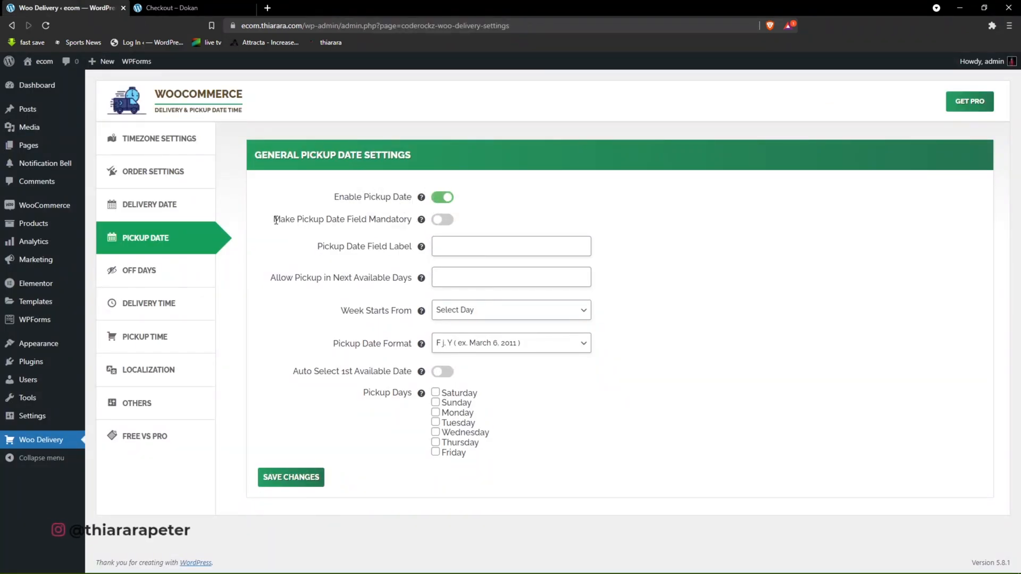
pyautogui.click(443, 221)
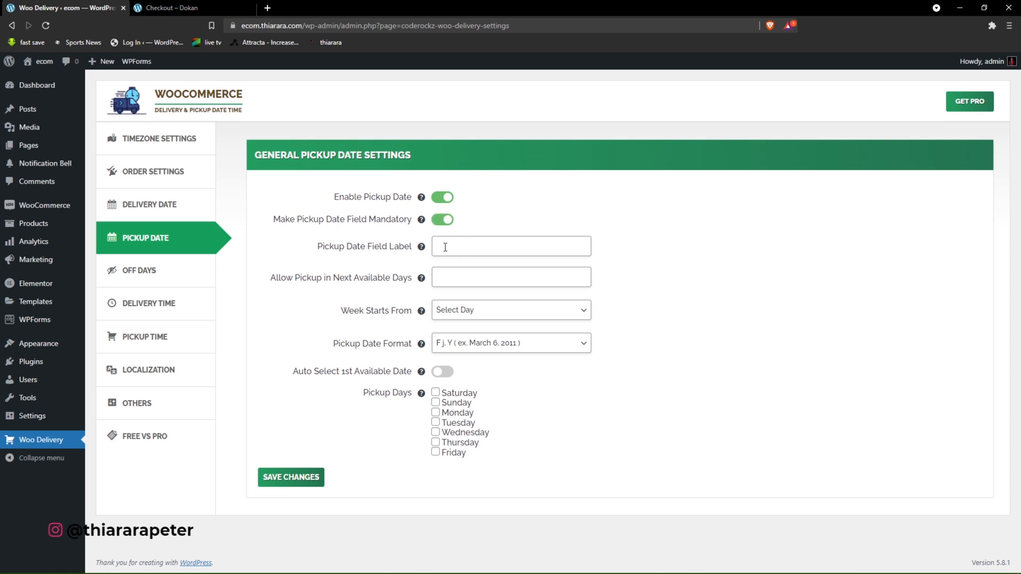
pyautogui.click(444, 248)
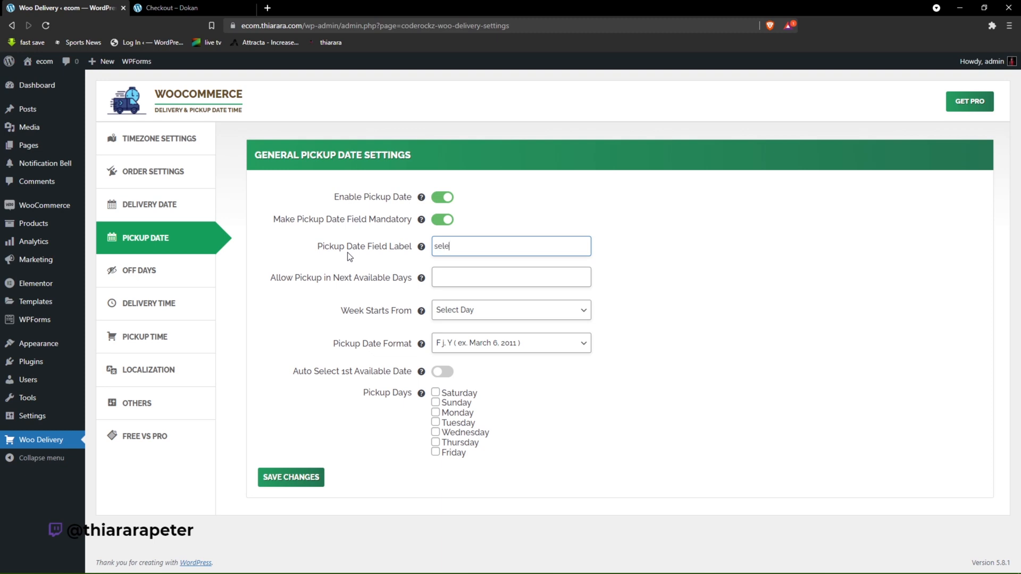
pyautogui.write('select you pick up date')
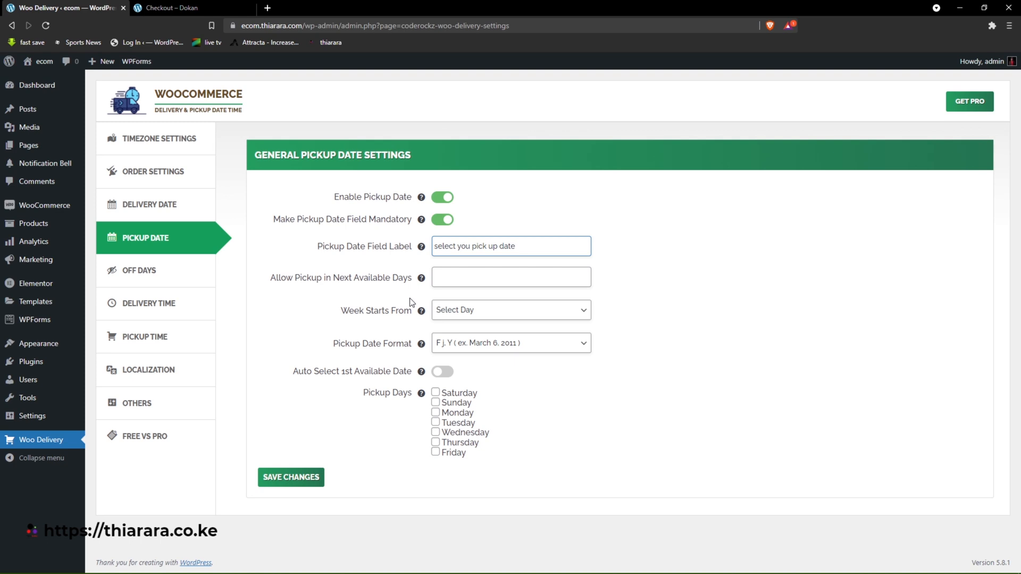
# Allow pickup in the next 15 available days, start the week on Monday, and turn on automatic selection of the first available date.
pyautogui.click(447, 277)
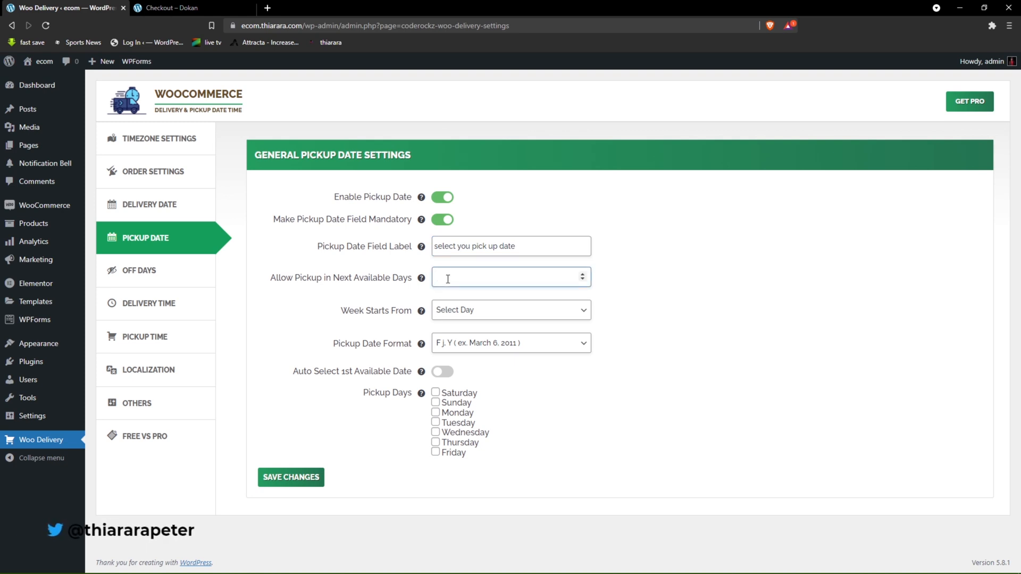
pyautogui.write('15')
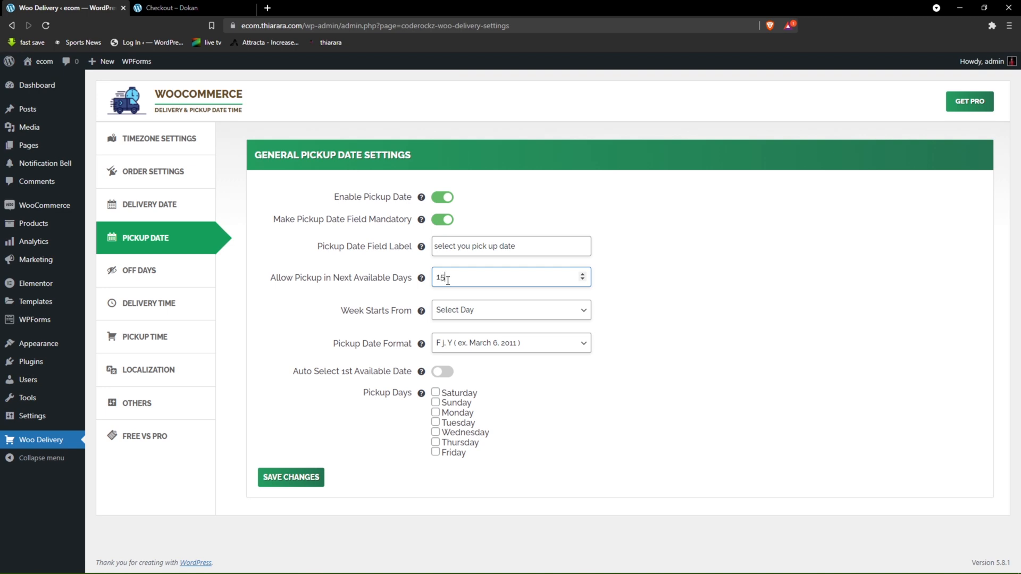
pyautogui.click(493, 311)
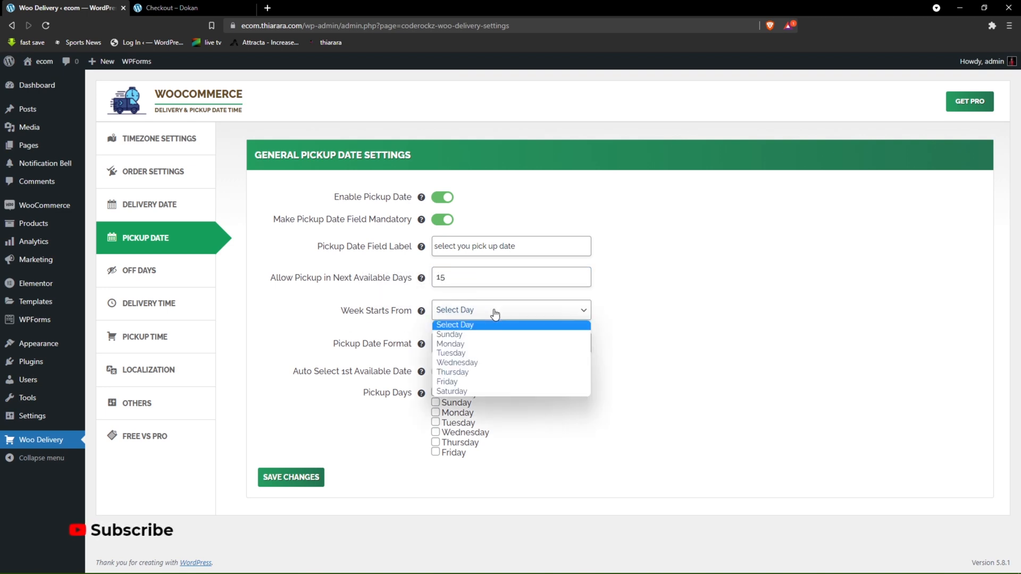
pyautogui.click(464, 344)
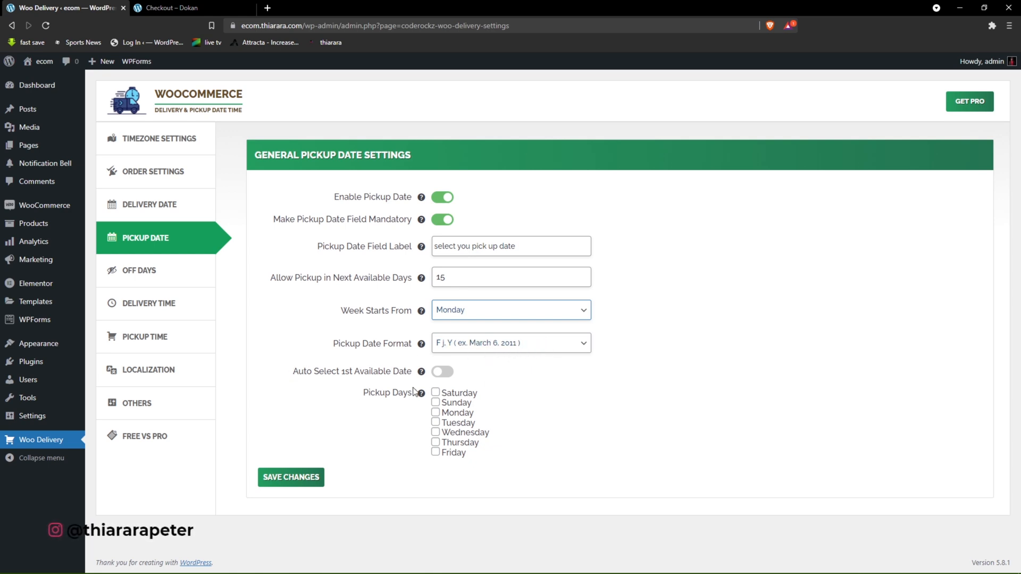
pyautogui.click(444, 372)
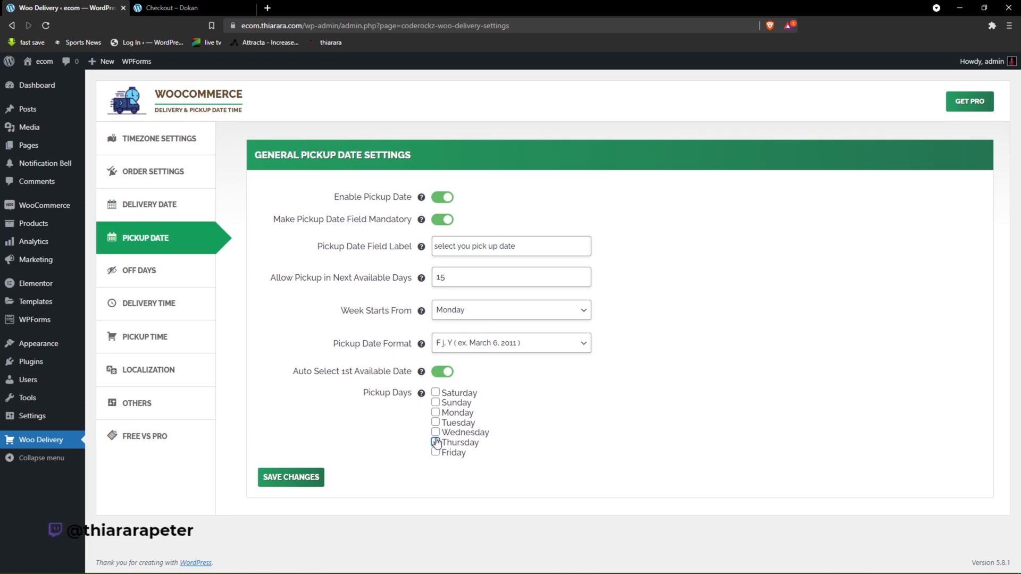
# Select all seven days, Saturday through Friday, as pickup days and save the pickup date settings.
pyautogui.click(435, 445)
pyautogui.click(435, 453)
pyautogui.click(435, 432)
pyautogui.click(435, 422)
pyautogui.click(435, 412)
pyautogui.click(435, 402)
pyautogui.click(434, 392)
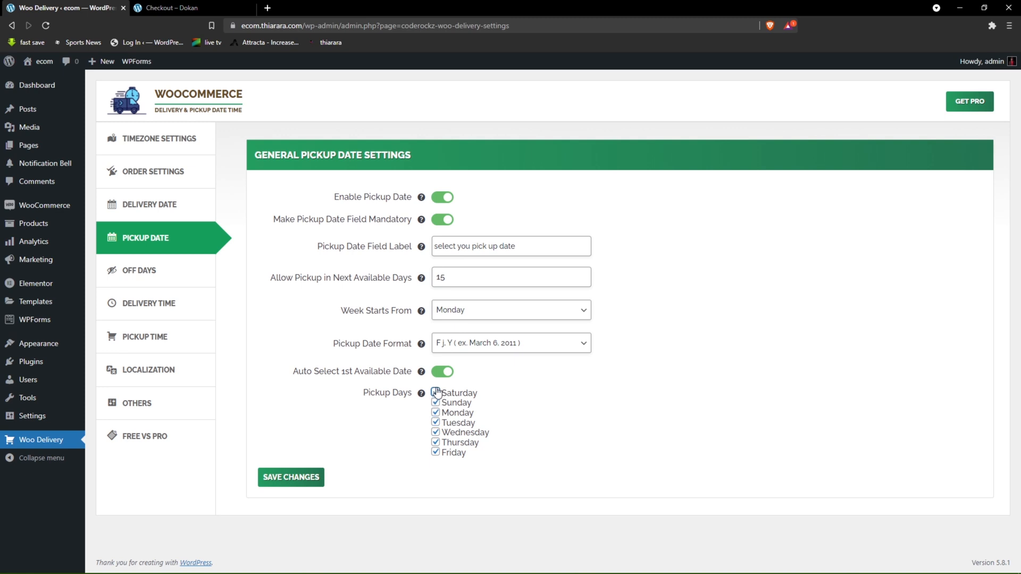
pyautogui.click(298, 480)
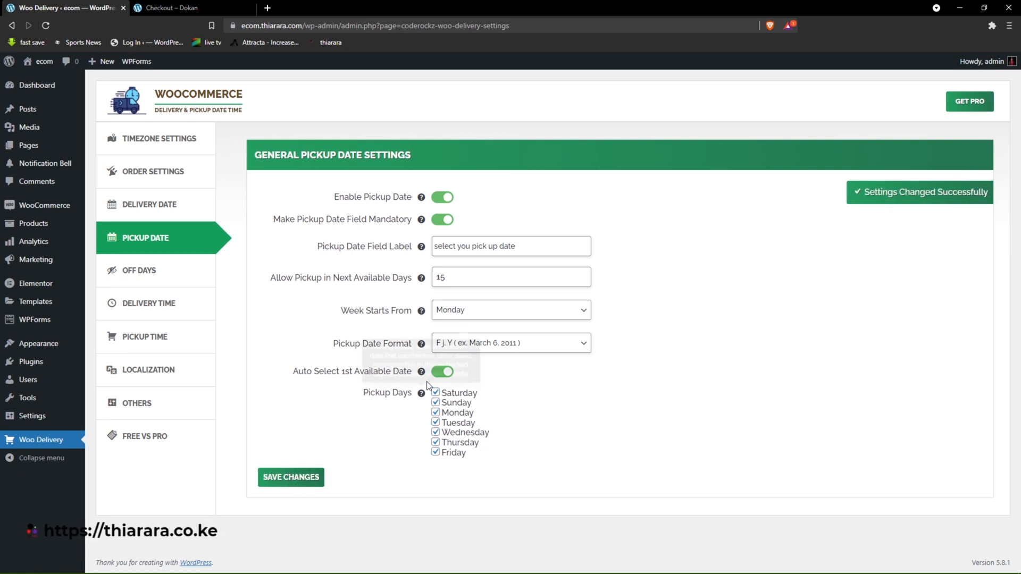
# Revisit the pickup date settings, switch Sunday off and back on as a pickup day, and save again.
pyautogui.click(177, 279)
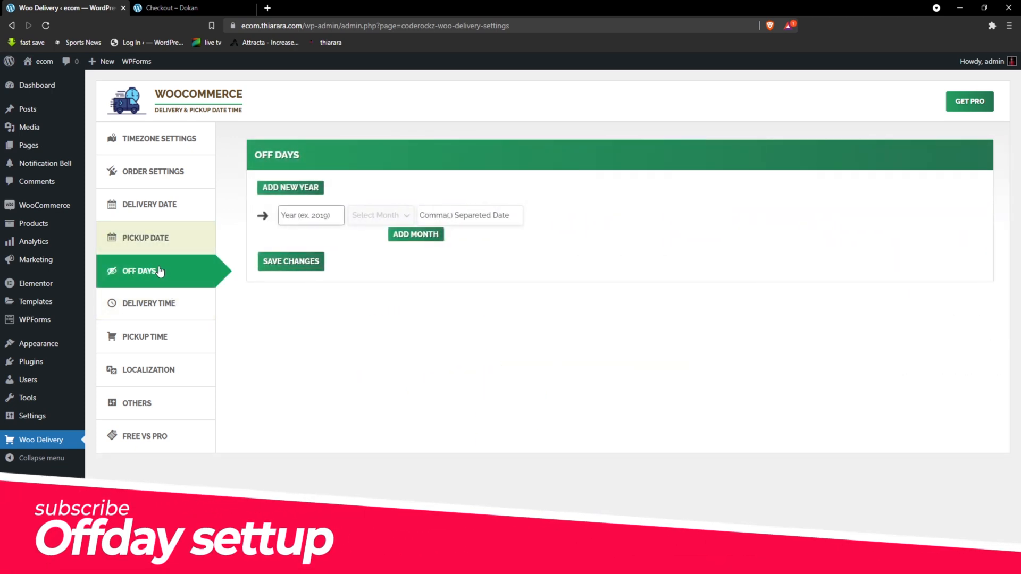
pyautogui.click(148, 236)
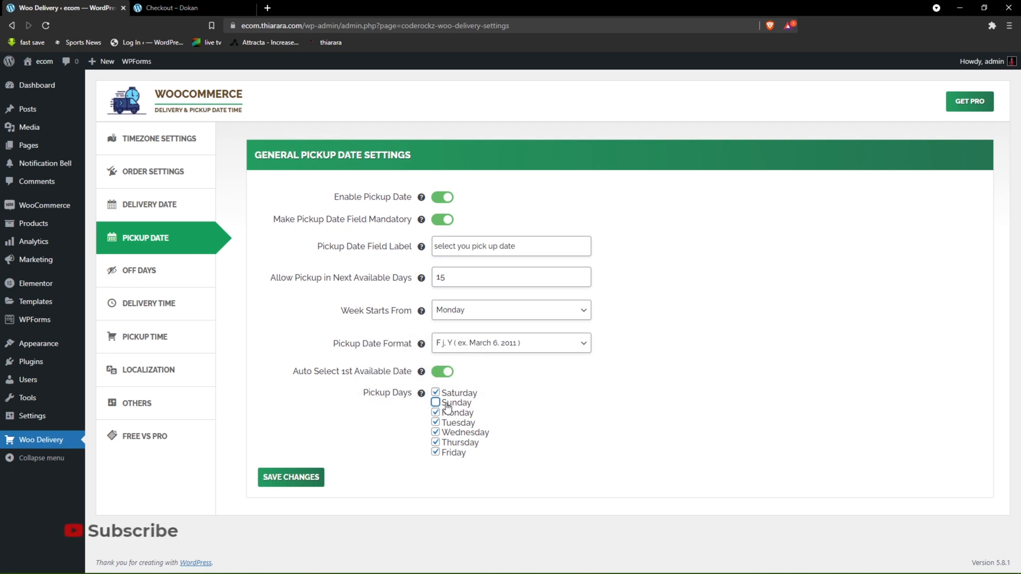
pyautogui.click(447, 407)
pyautogui.click(297, 473)
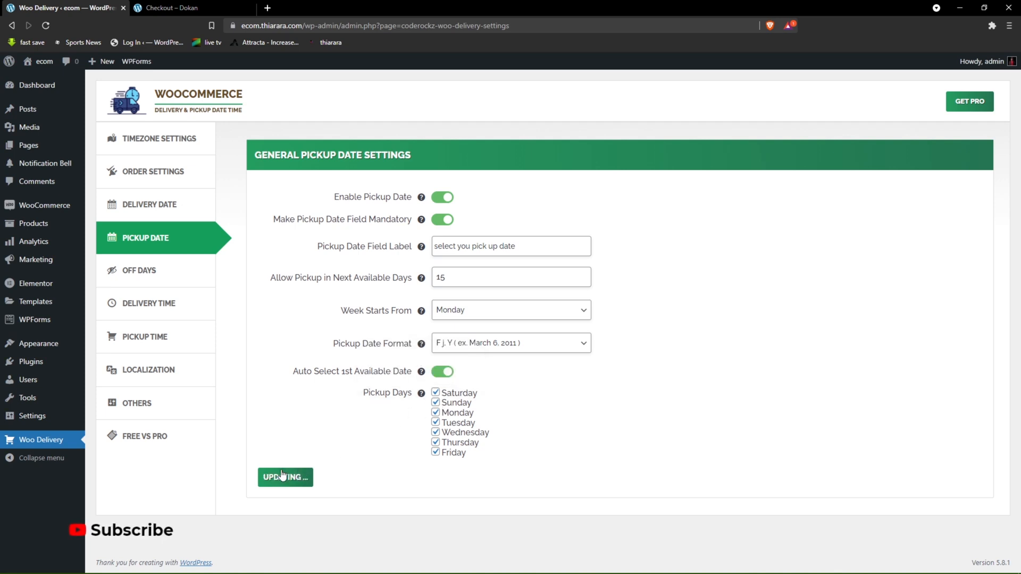
# Set November 12, 13 and 14, 2021 as off days and save the changes.
pyautogui.click(140, 272)
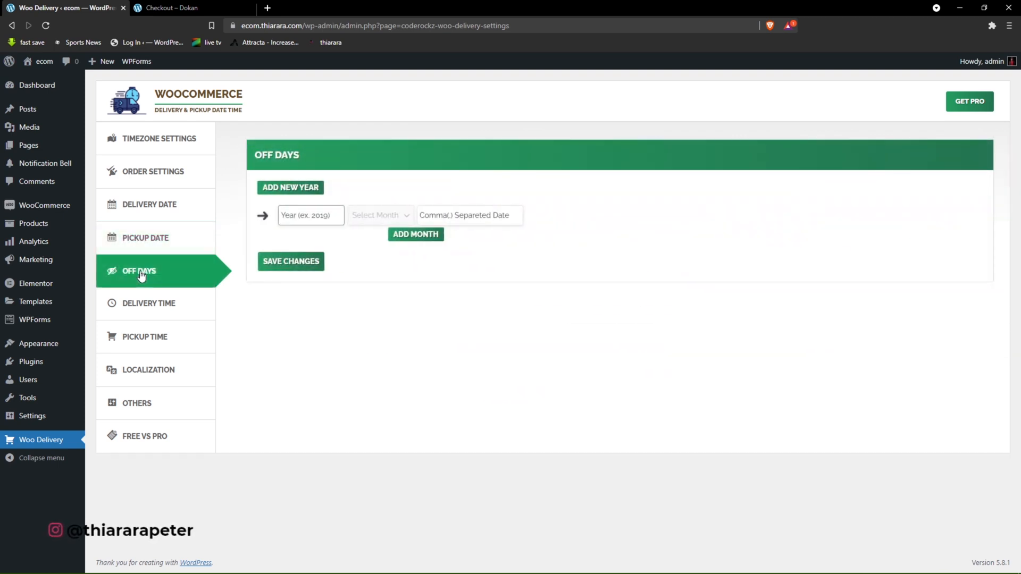
pyautogui.click(324, 216)
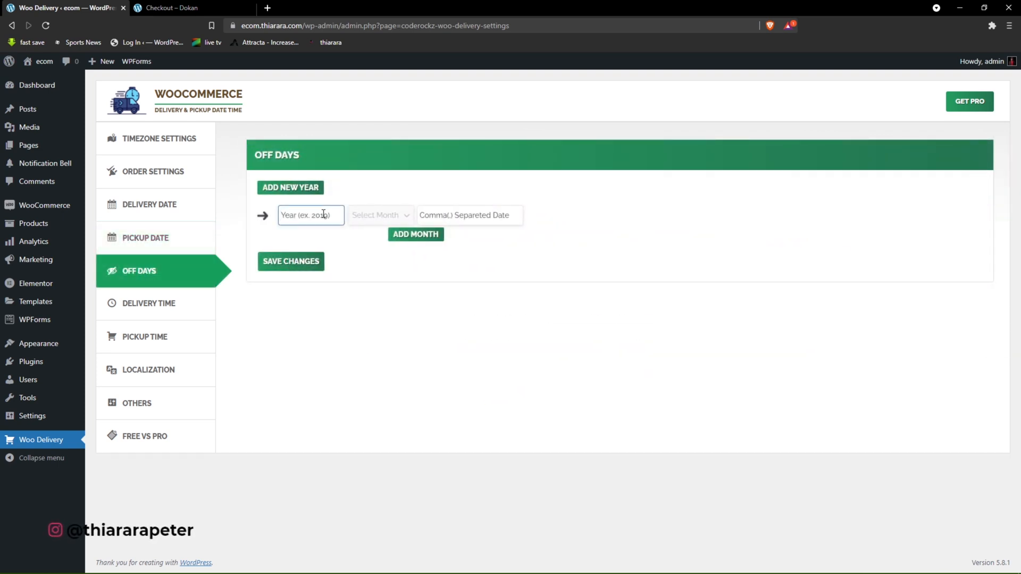
pyautogui.write('2')
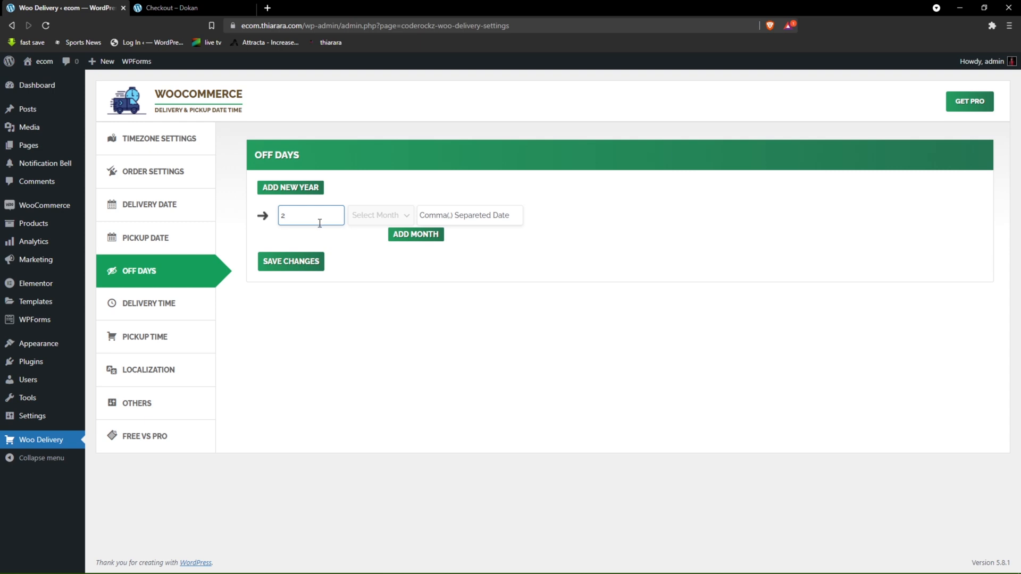
pyautogui.write('021')
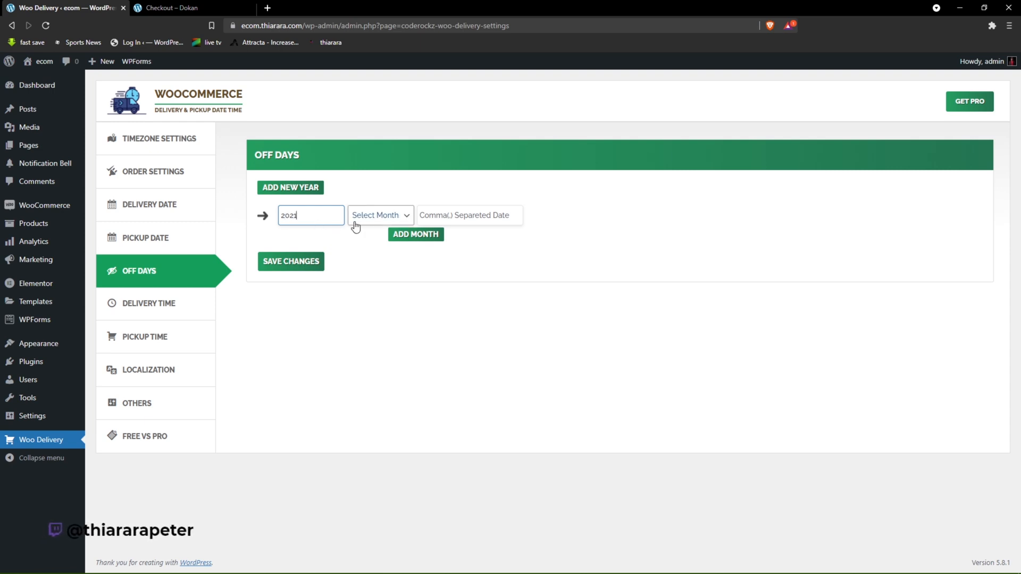
pyautogui.click(355, 223)
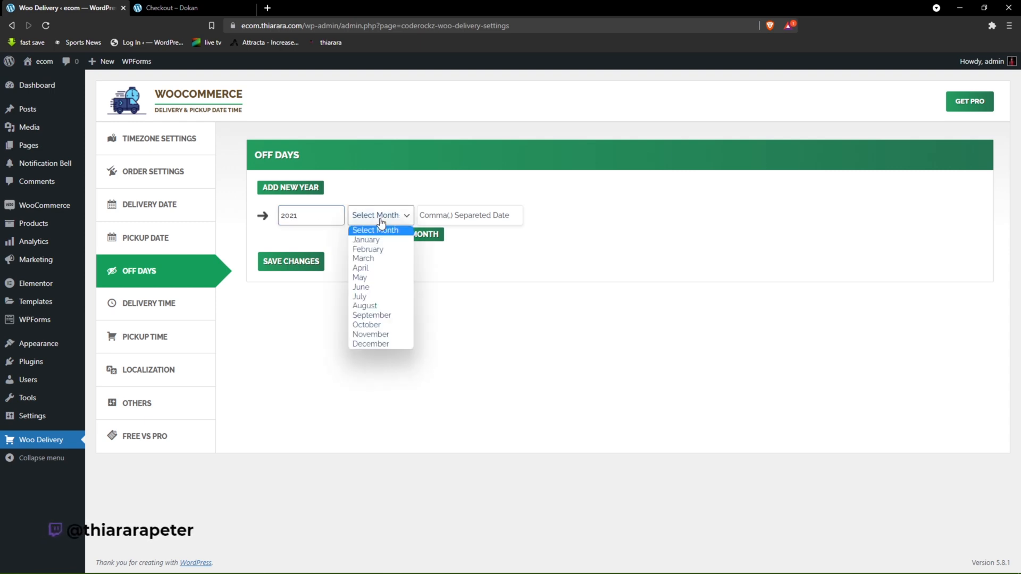
pyautogui.click(375, 333)
pyautogui.click(451, 218)
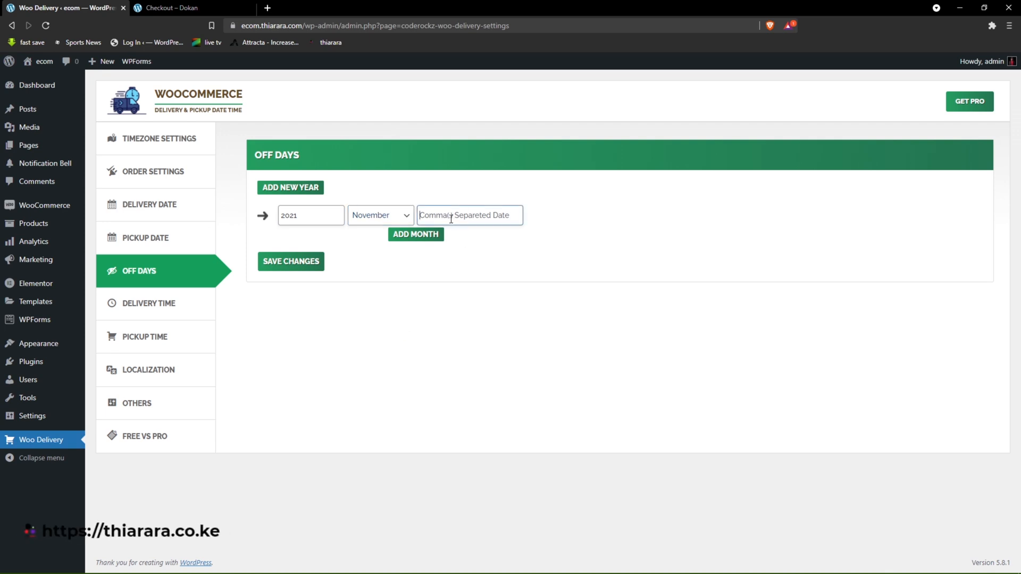
pyautogui.write('12,13')
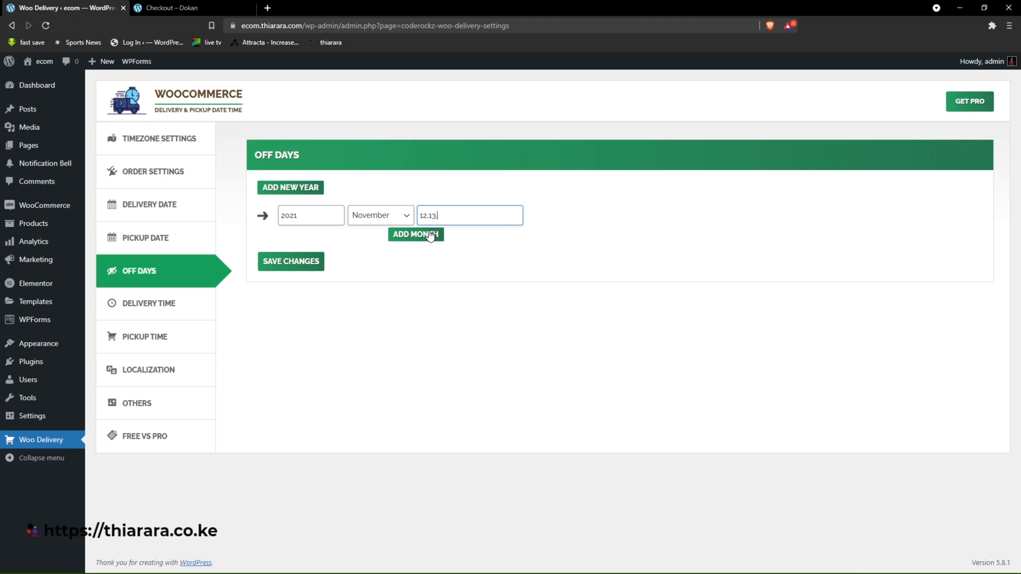
pyautogui.write(',14,')
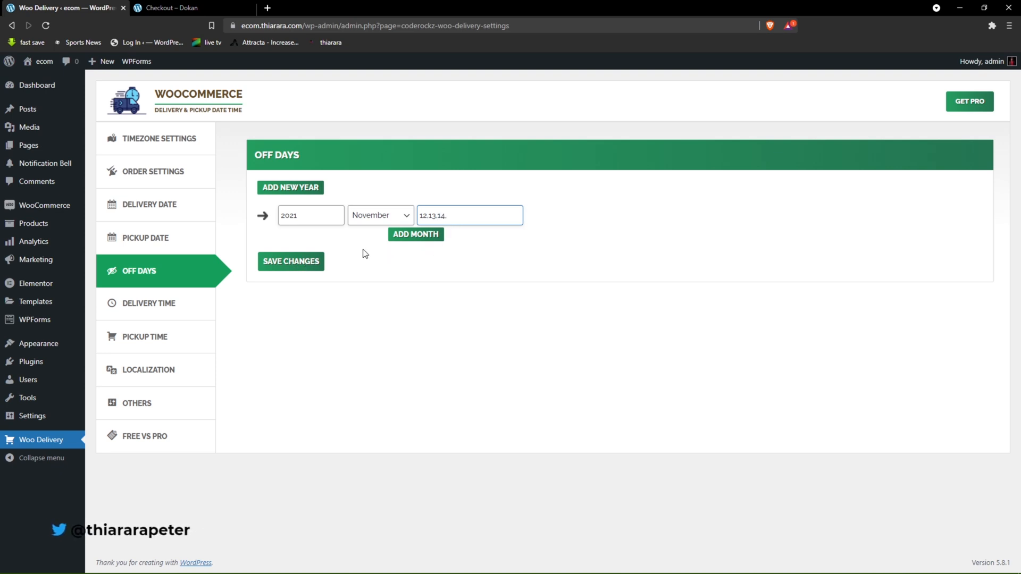
pyautogui.click(322, 261)
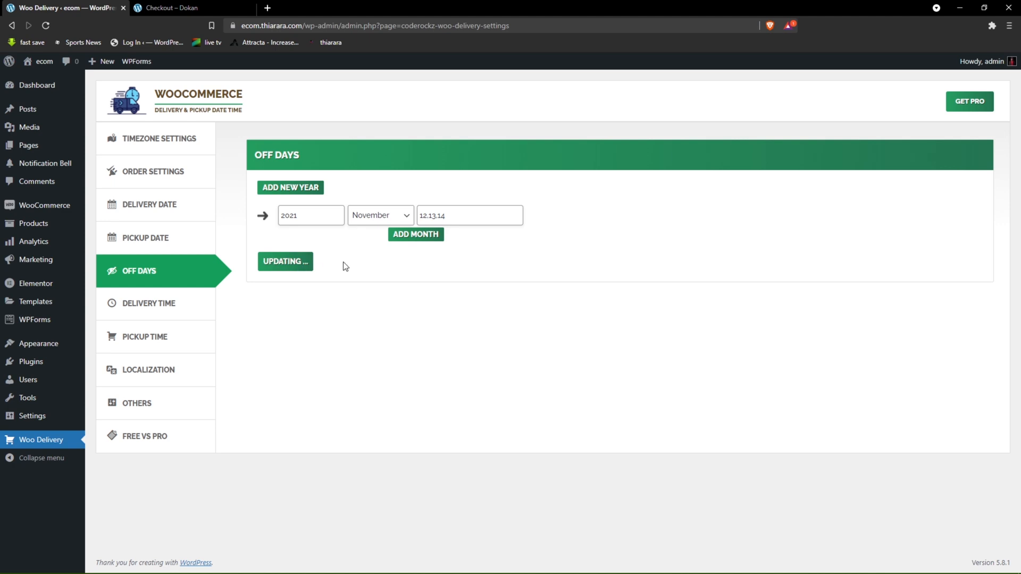
# Add a second month row to the 2021 off days, remove it, and save again.
pyautogui.click(418, 235)
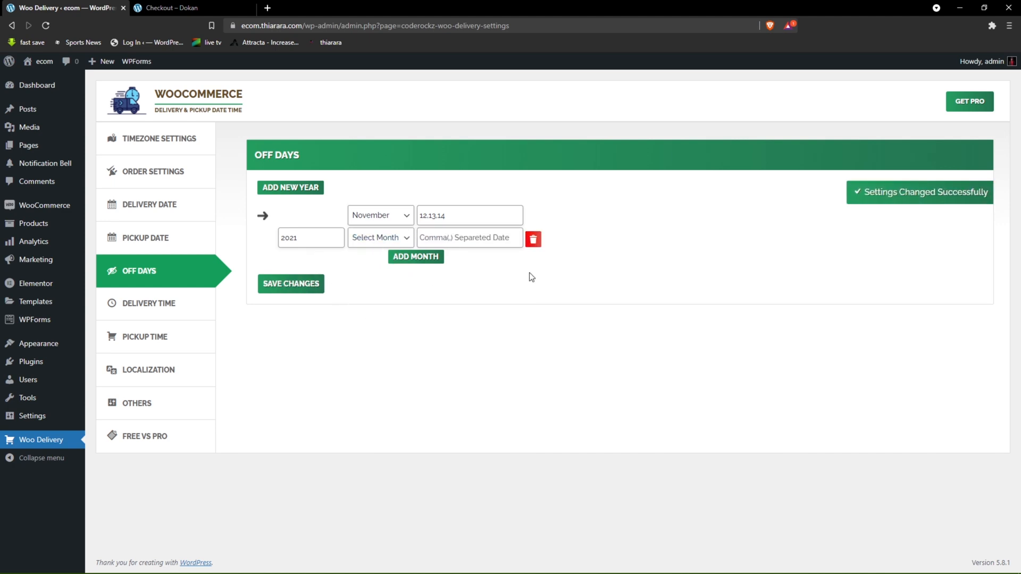
pyautogui.click(535, 243)
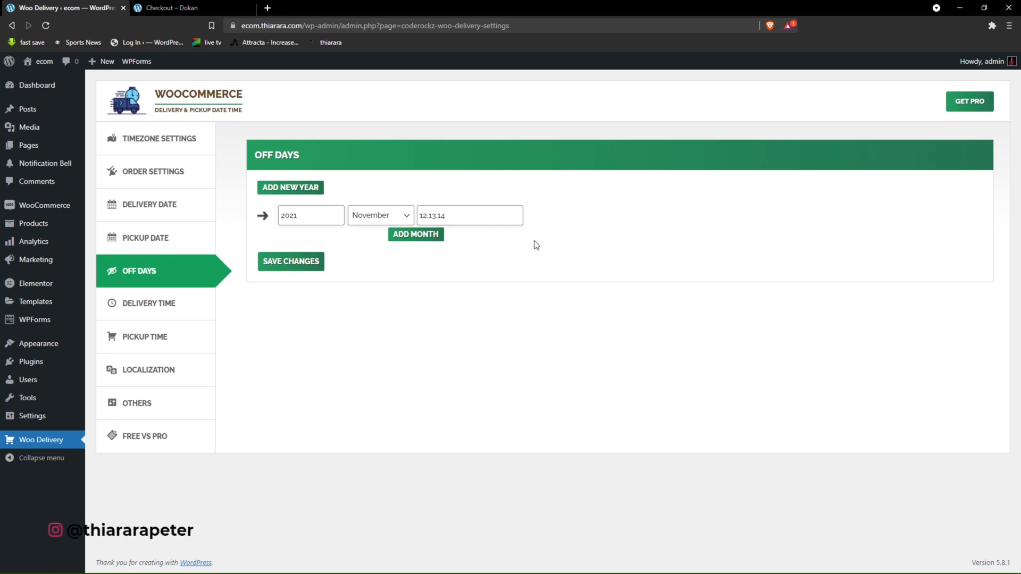
pyautogui.click(295, 265)
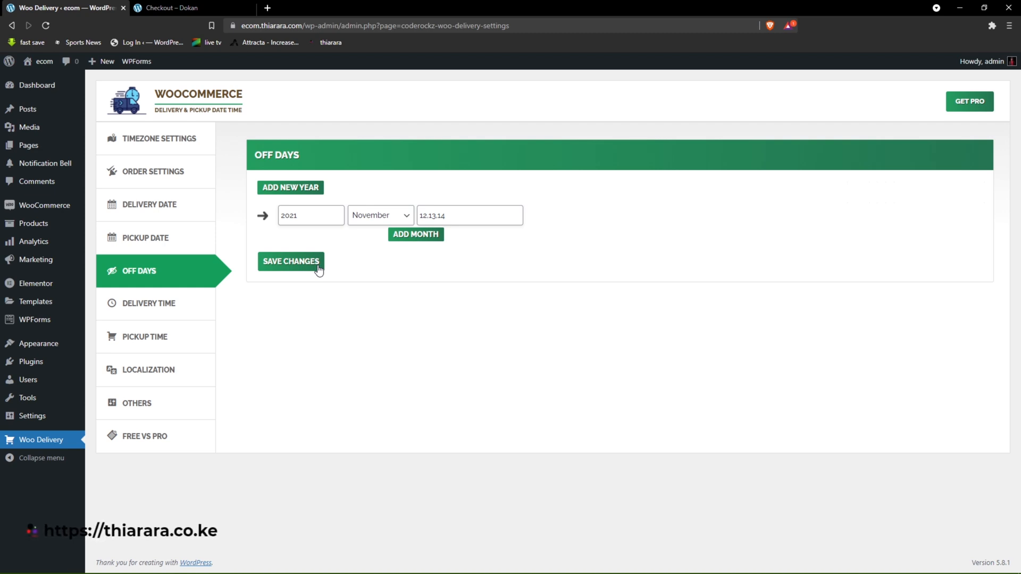
# Open the delivery time settings and, for reference, examine the pickup time slots offered on the Dokan checkout.
pyautogui.click(149, 306)
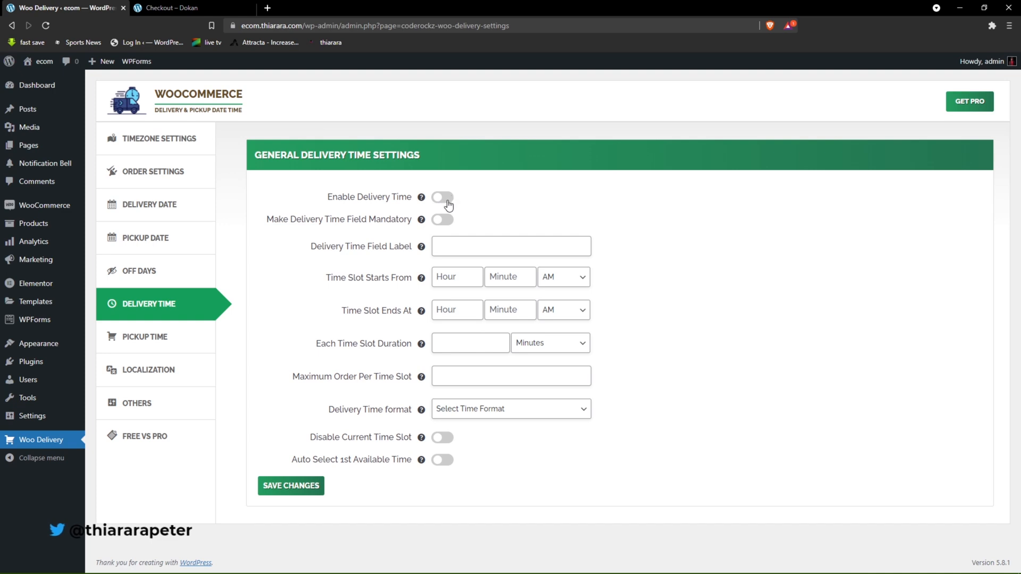
pyautogui.click(167, 8)
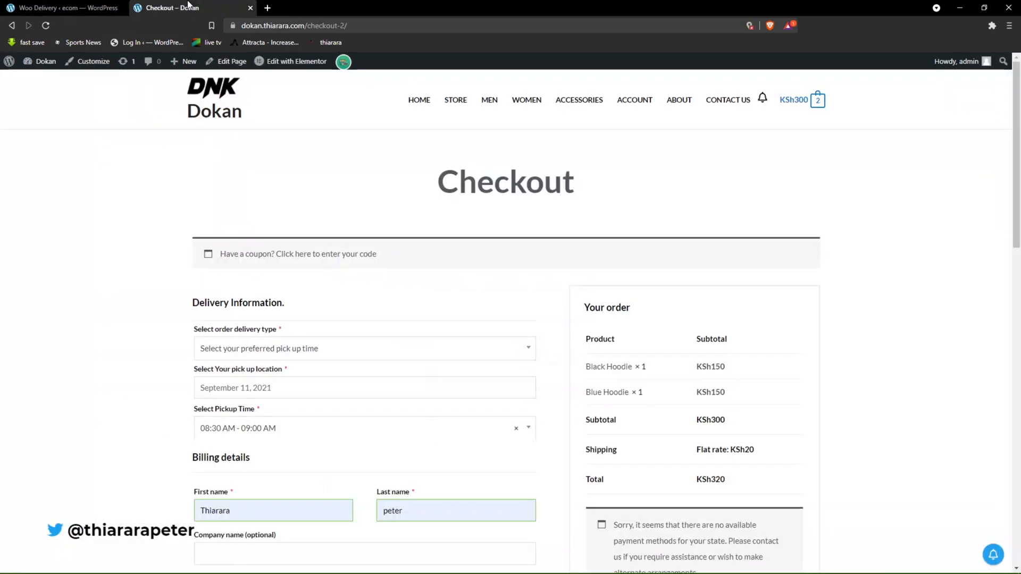
pyautogui.scroll(-1, 271, 420)
pyautogui.scroll(-1, 270, 421)
pyautogui.click(279, 377)
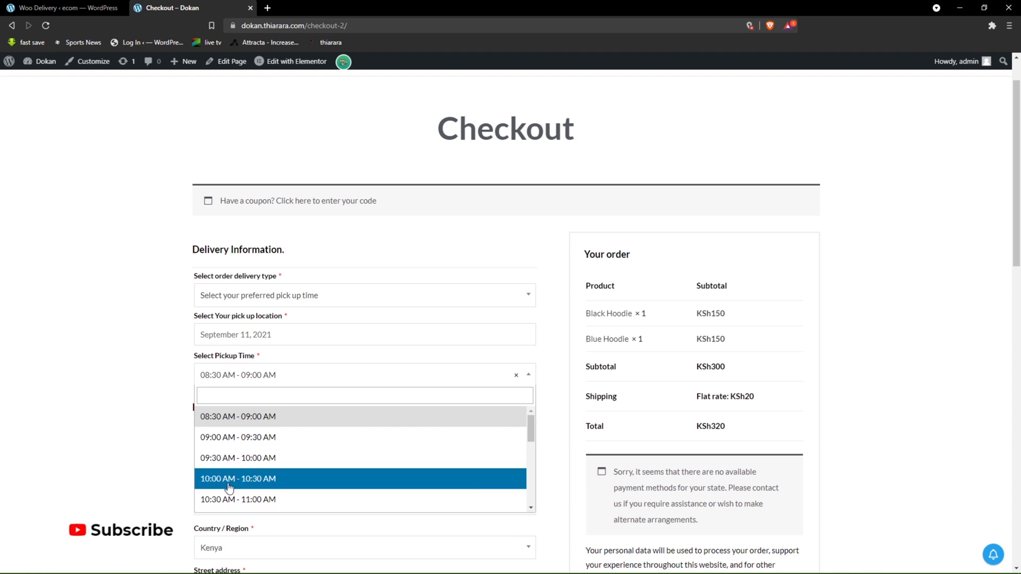
pyautogui.click(66, 8)
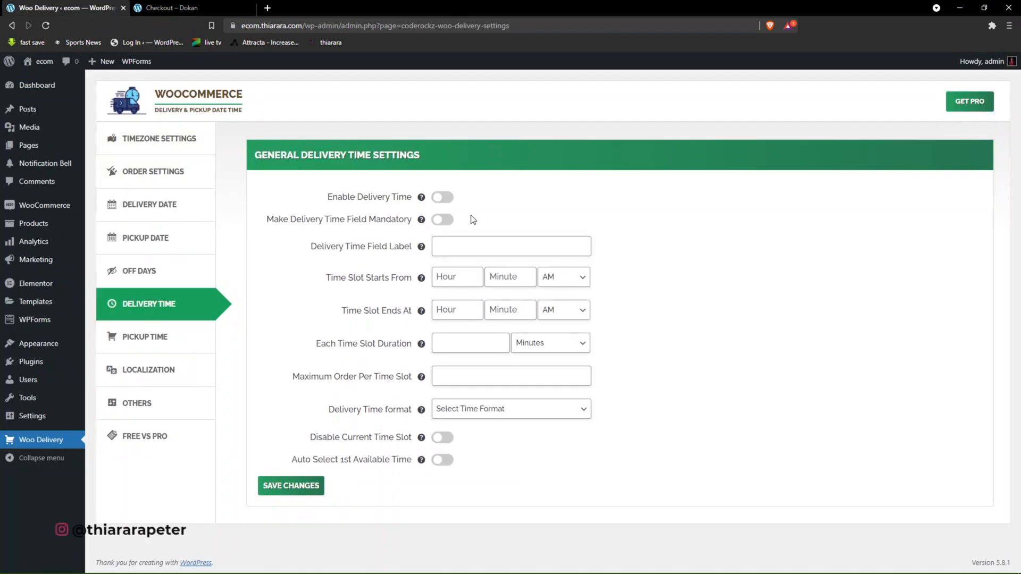
# Enable delivery time, make the field mandatory, and label it "Select Your preferred delivery time".
pyautogui.click(442, 197)
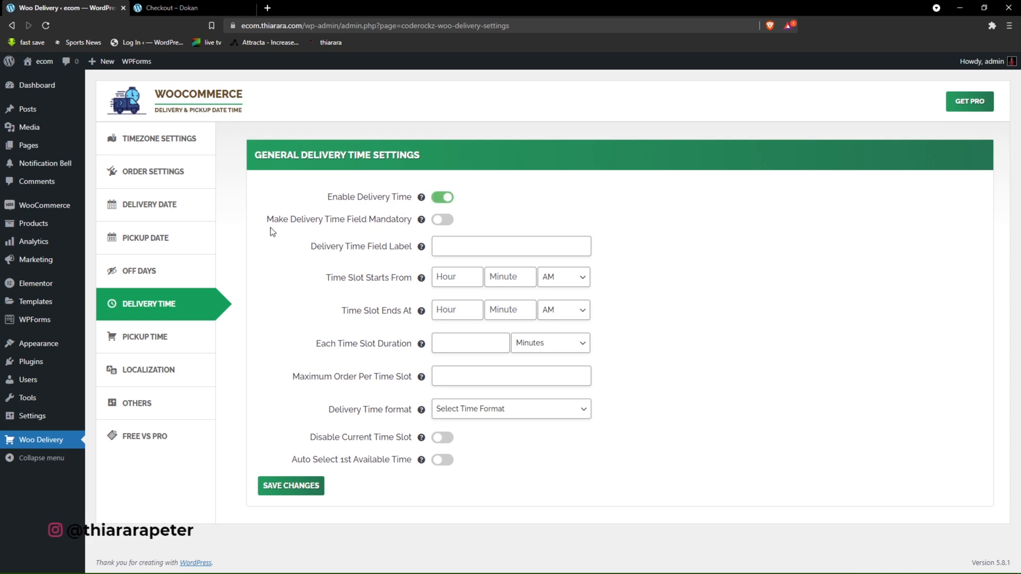
pyautogui.click(442, 220)
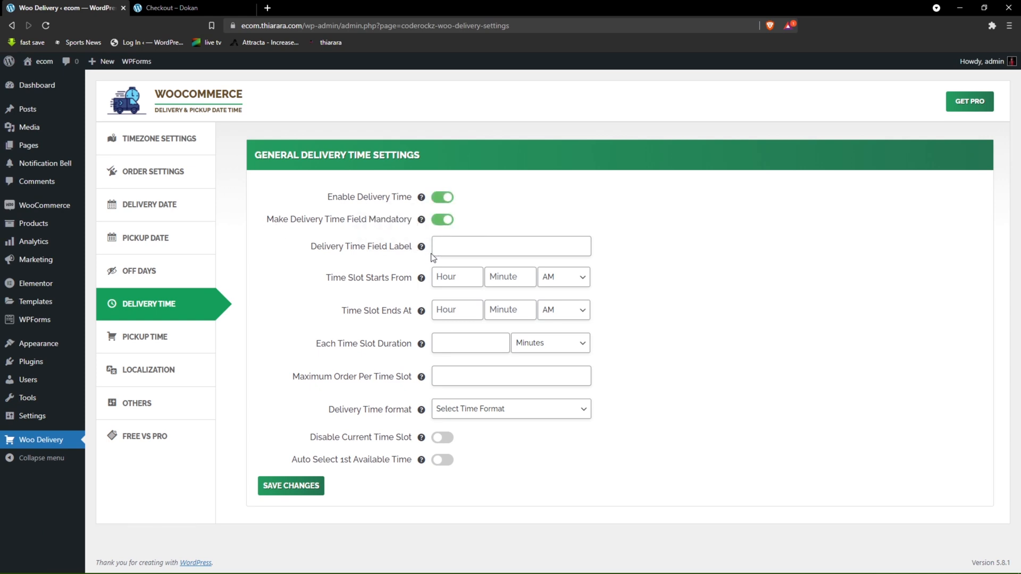
pyautogui.click(456, 250)
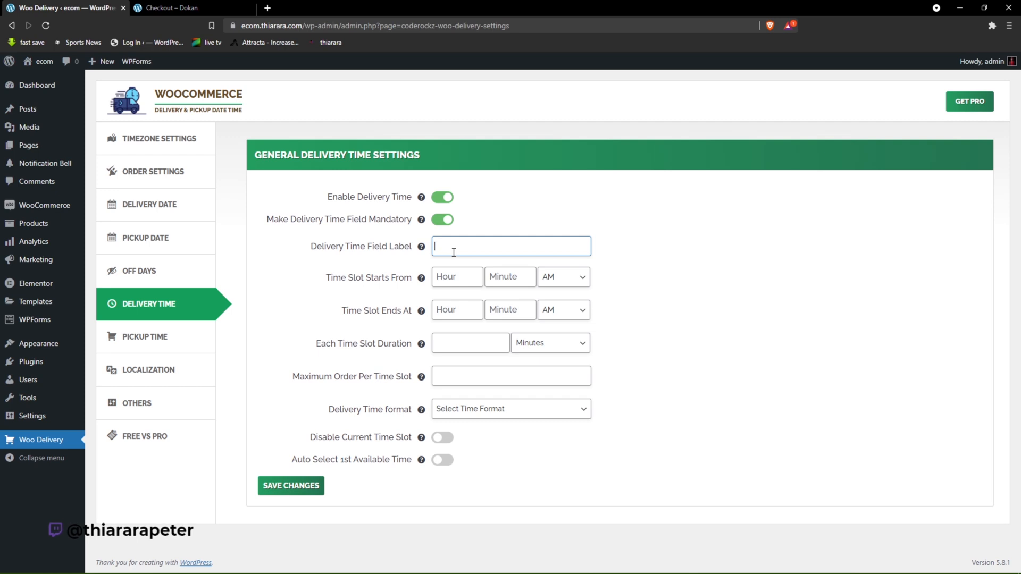
pyautogui.write('Select')
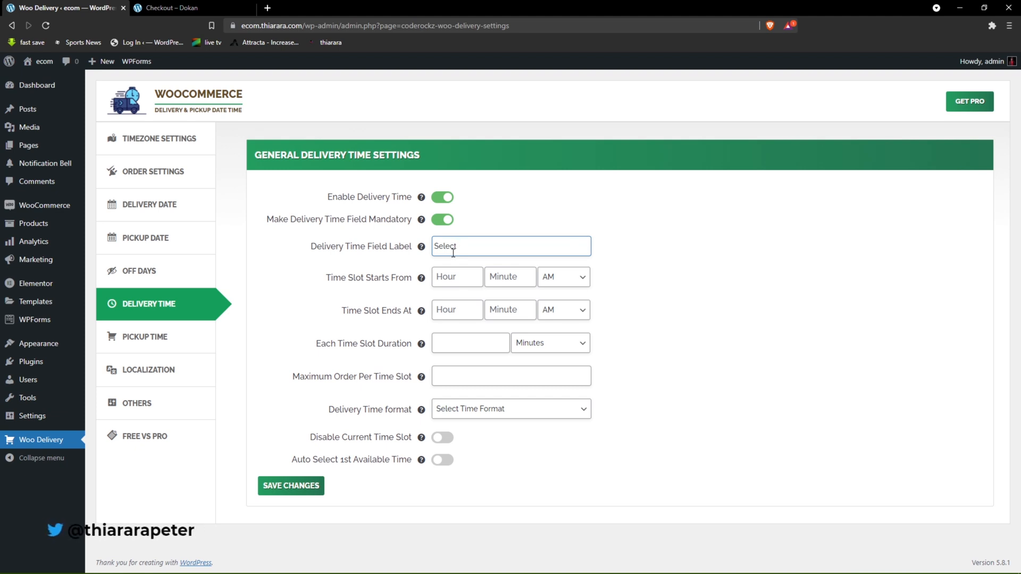
pyautogui.write('Your preffered ')
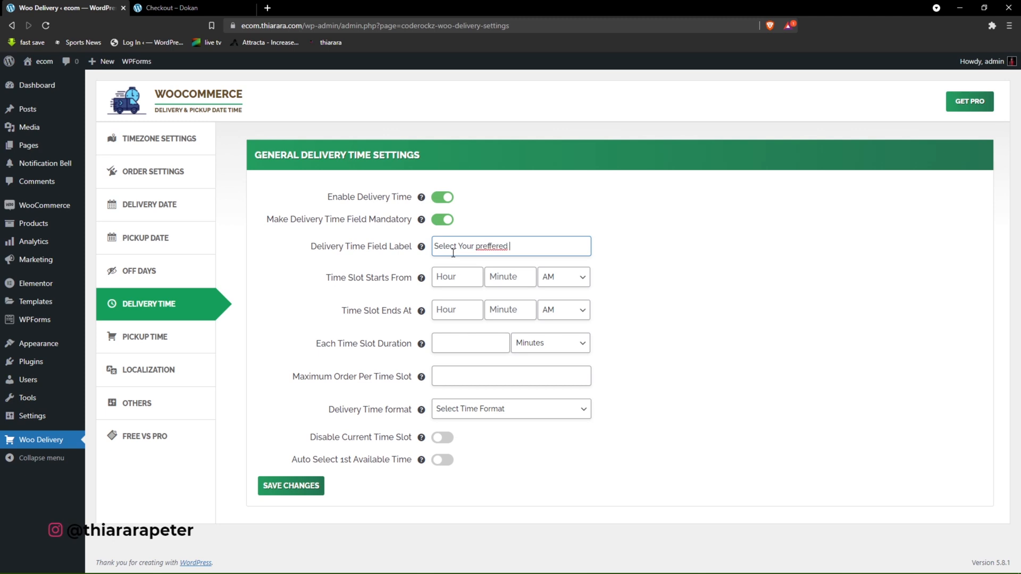
pyautogui.press('BackSpace')
pyautogui.press('BackSpace')
pyautogui.press('BackSpace')
pyautogui.press('BackSpace')
pyautogui.press('BackSpace')
pyautogui.press('BackSpace')
pyautogui.write('erred delivery time')
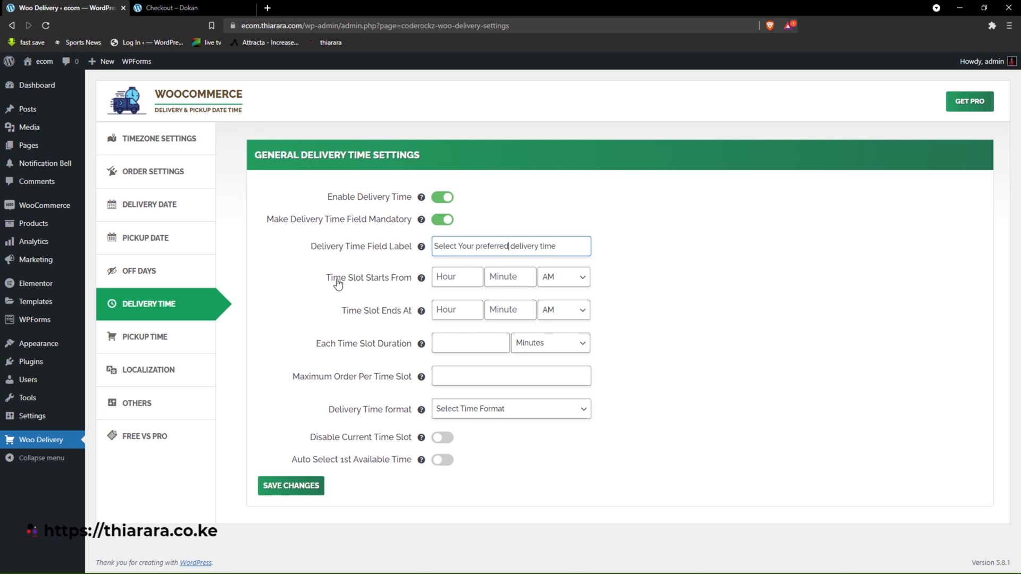
# Set the delivery time slots to start from 9:00 AM, consulting the pickup slots on the Dokan checkout for reference.
pyautogui.click(462, 278)
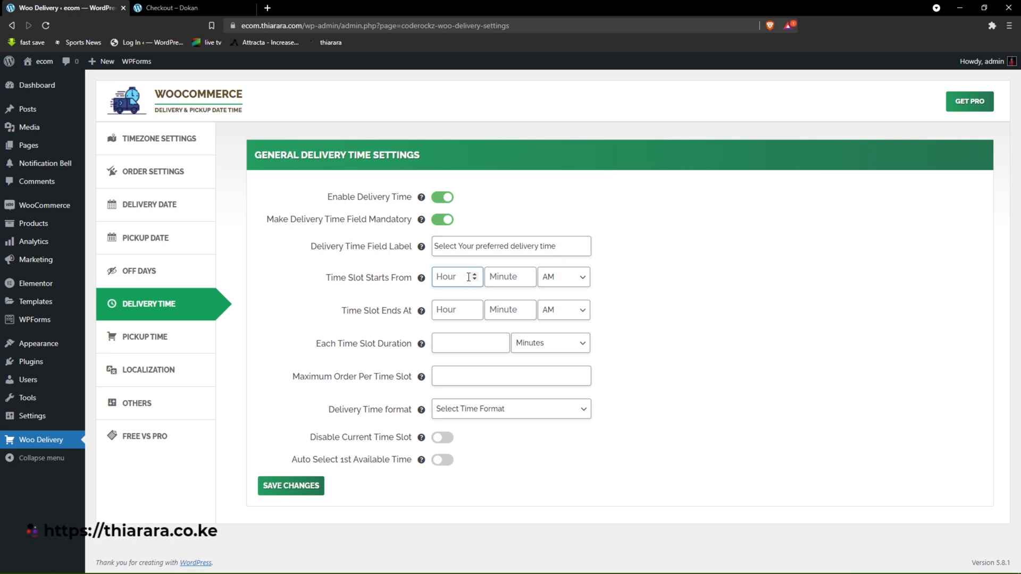
pyautogui.click(202, 8)
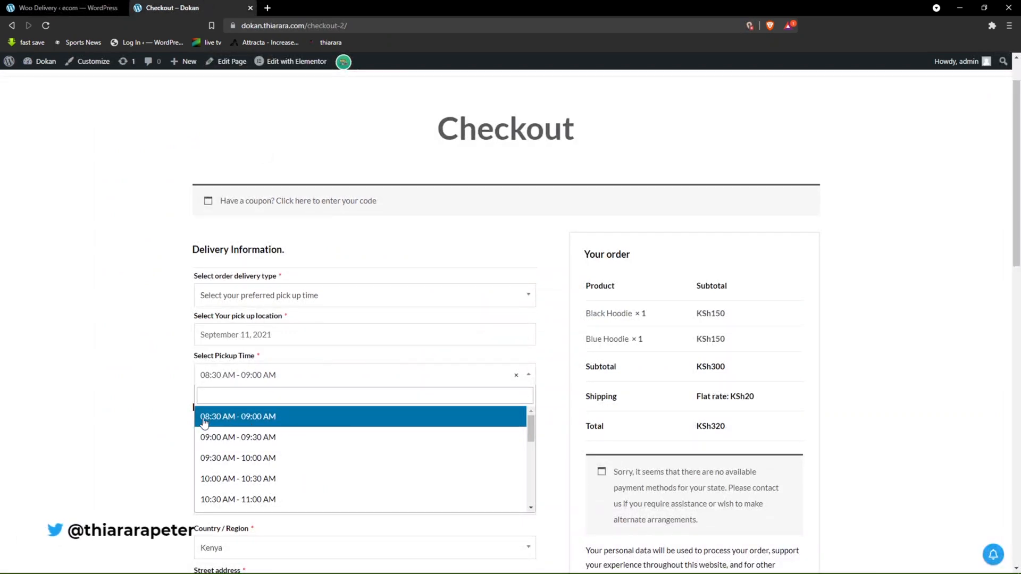
pyautogui.scroll(-5, 238, 451)
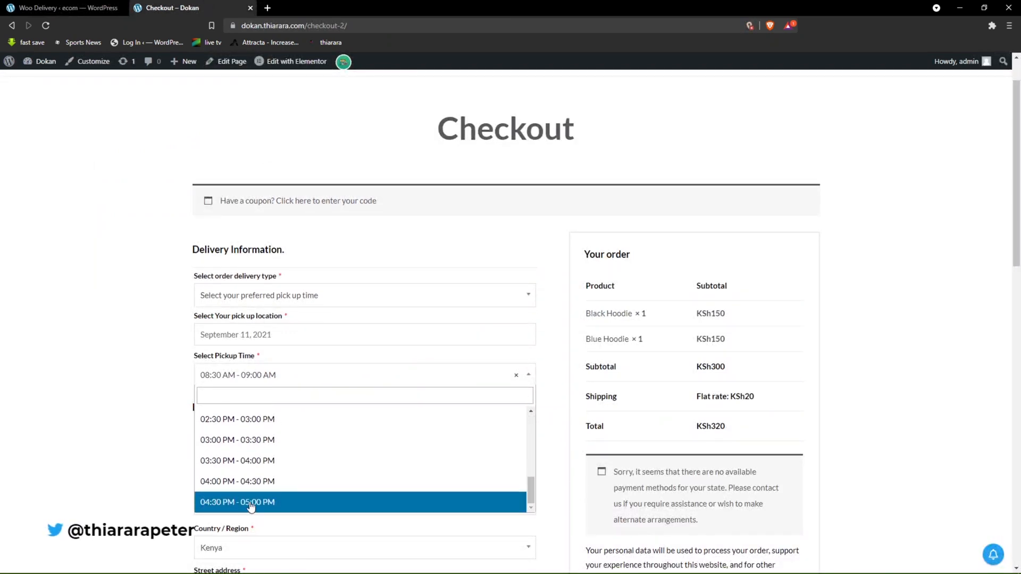
pyautogui.click(63, 8)
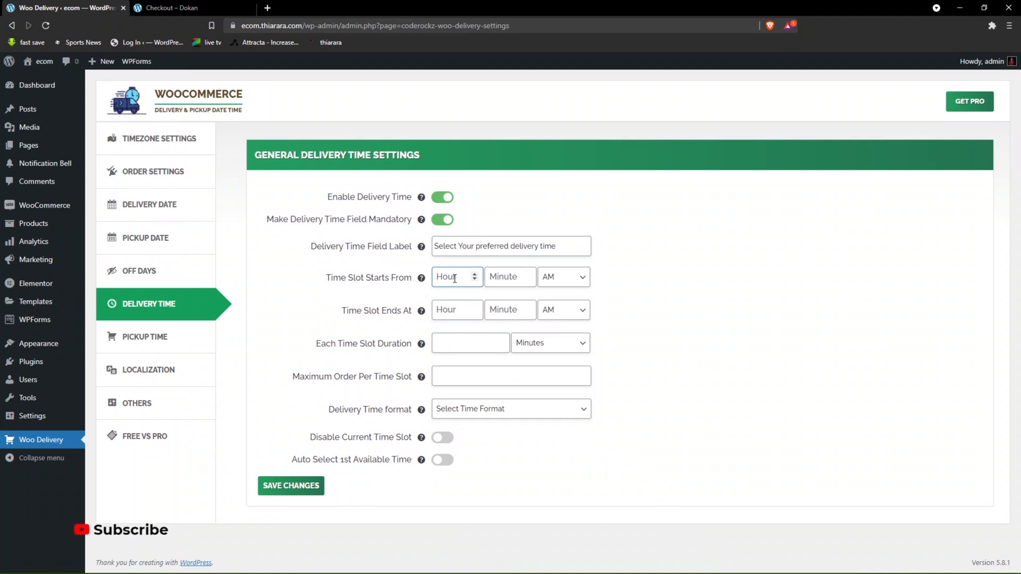
pyautogui.write('9')
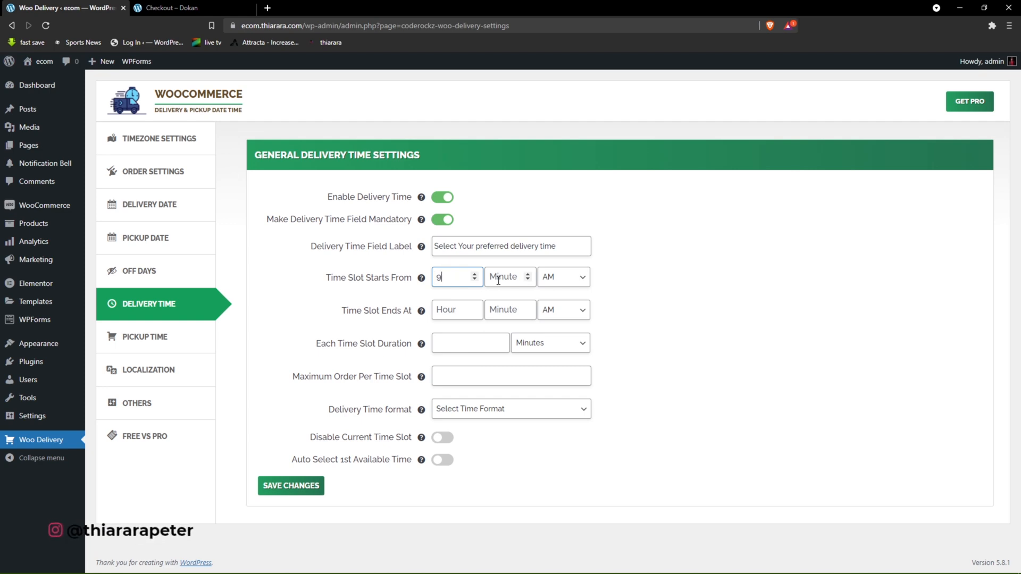
pyautogui.click(511, 281)
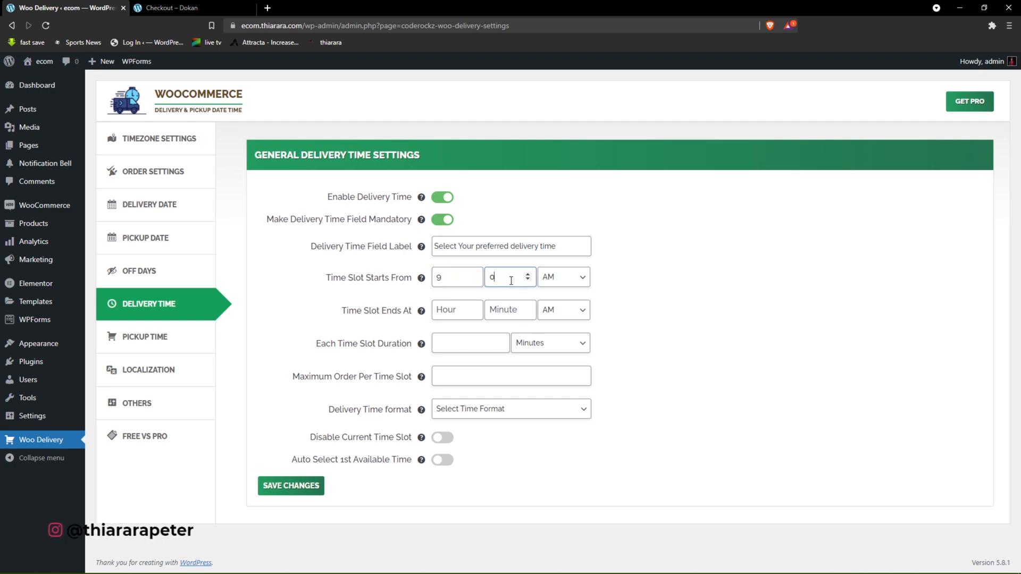
pyautogui.write('00')
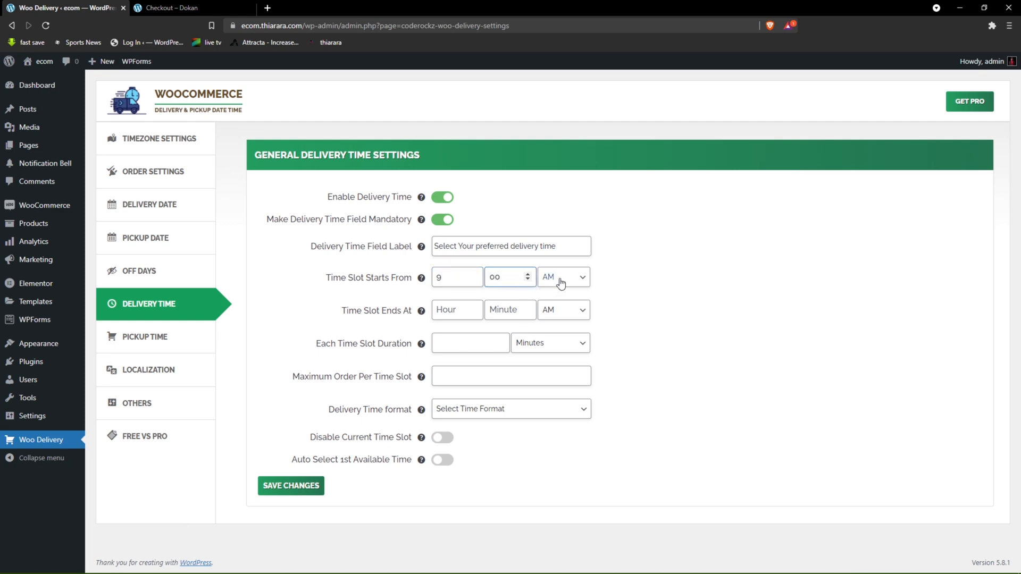
# Set the delivery time slots to end at 4:00 PM.
pyautogui.click(452, 309)
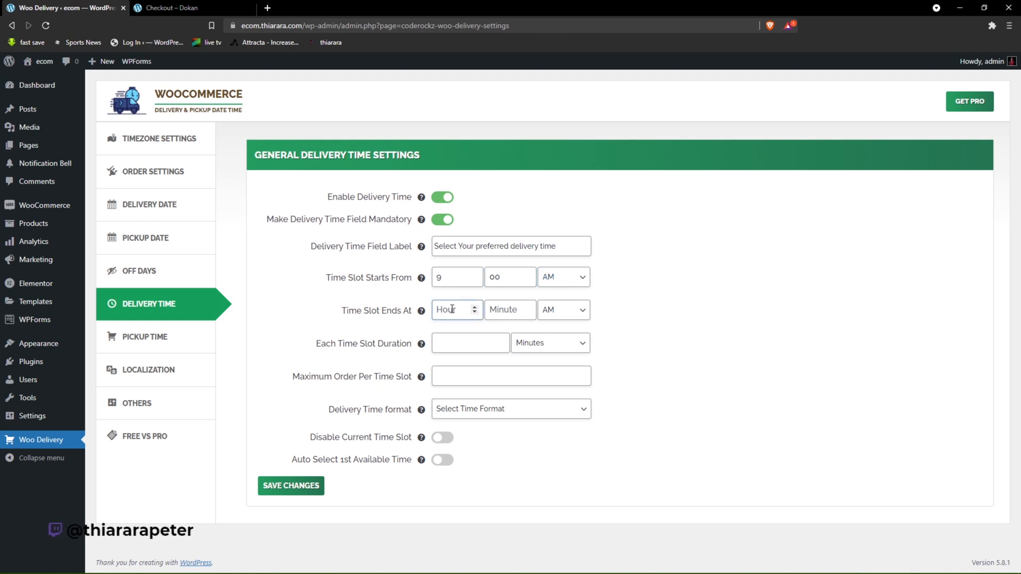
pyautogui.click(504, 315)
pyautogui.write('30')
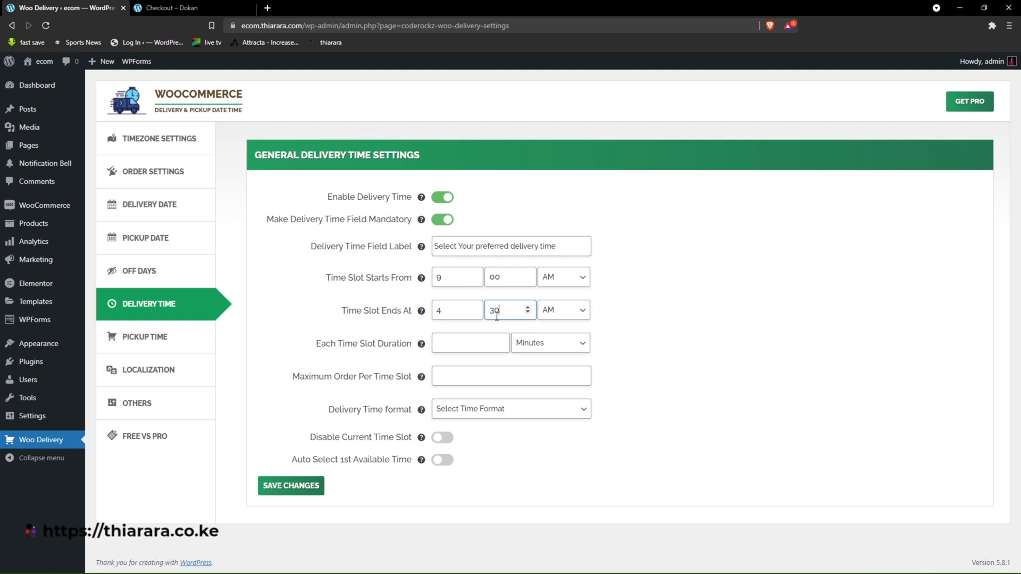
pyautogui.moveTo(502, 310); pyautogui.dragTo(490, 310)
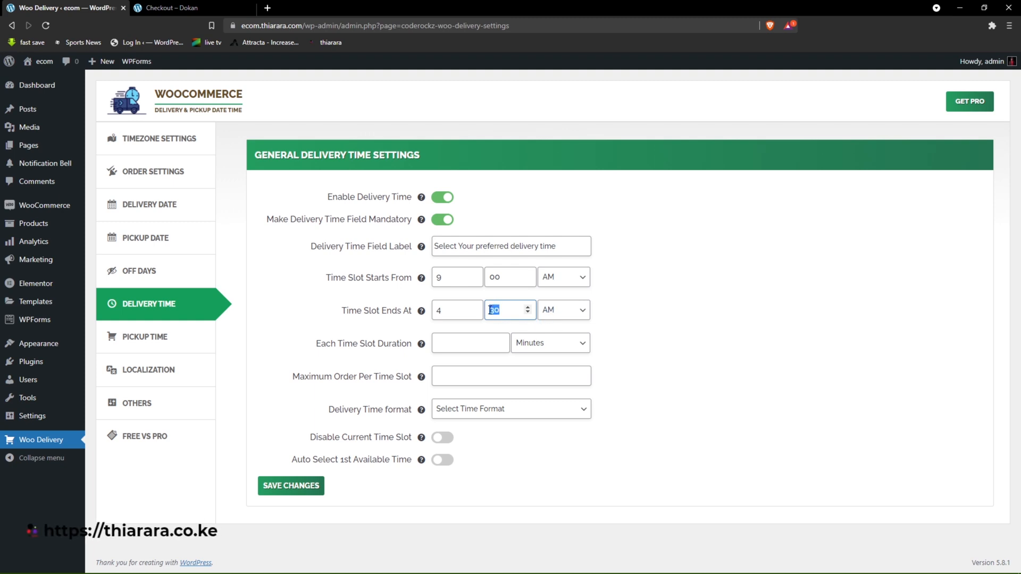
pyautogui.click(553, 316)
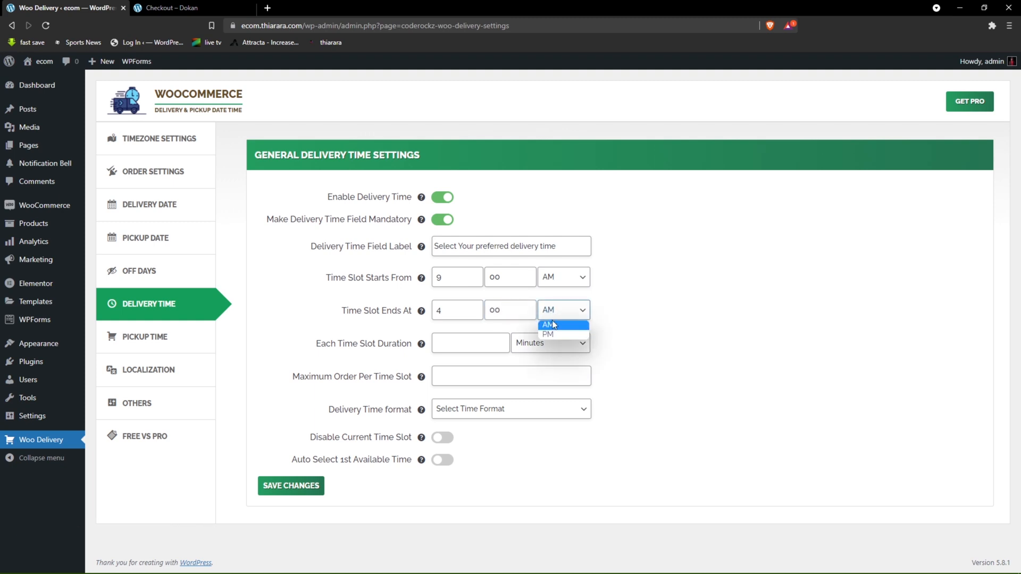
pyautogui.click(547, 334)
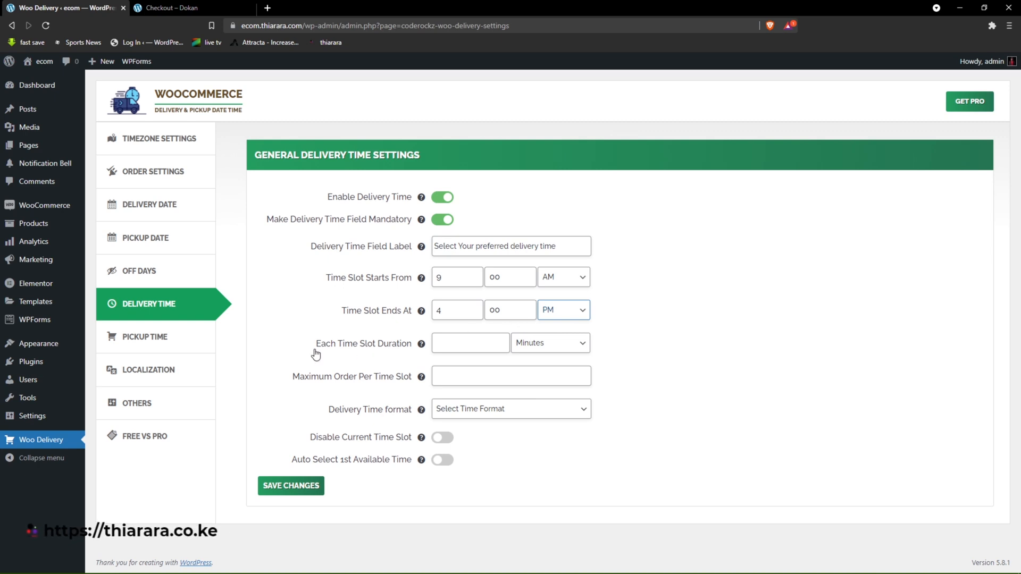
# Compare the slot lengths on the Dokan checkout and set each delivery time slot's duration to 1 hour.
pyautogui.click(200, 7)
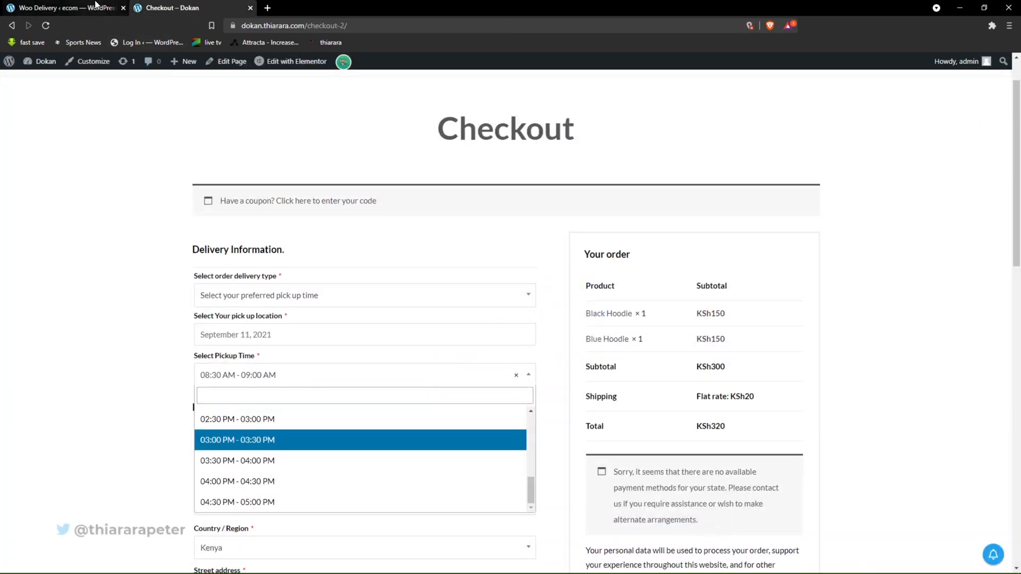
pyautogui.click(64, 7)
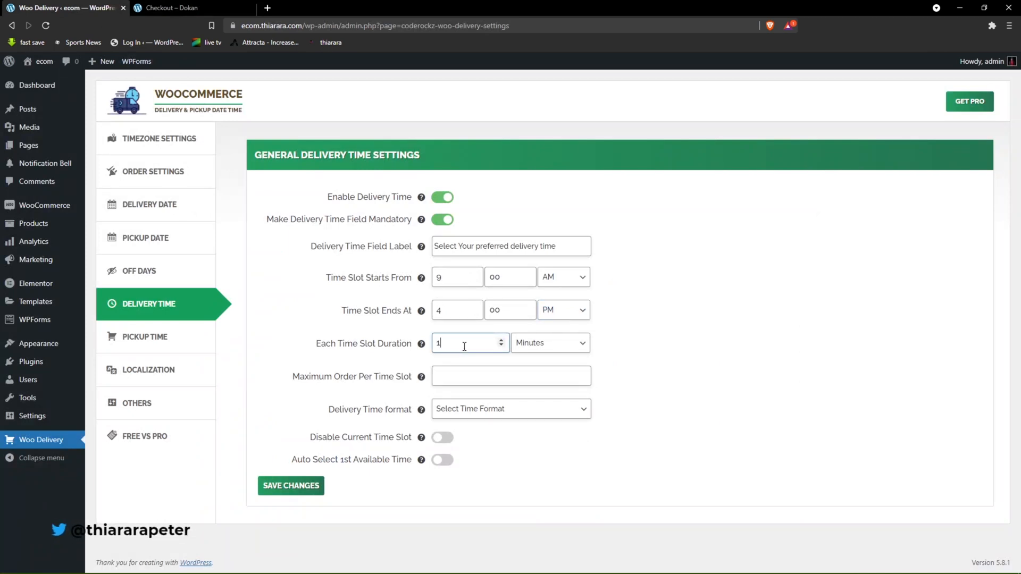
pyautogui.click(559, 352)
pyautogui.click(555, 366)
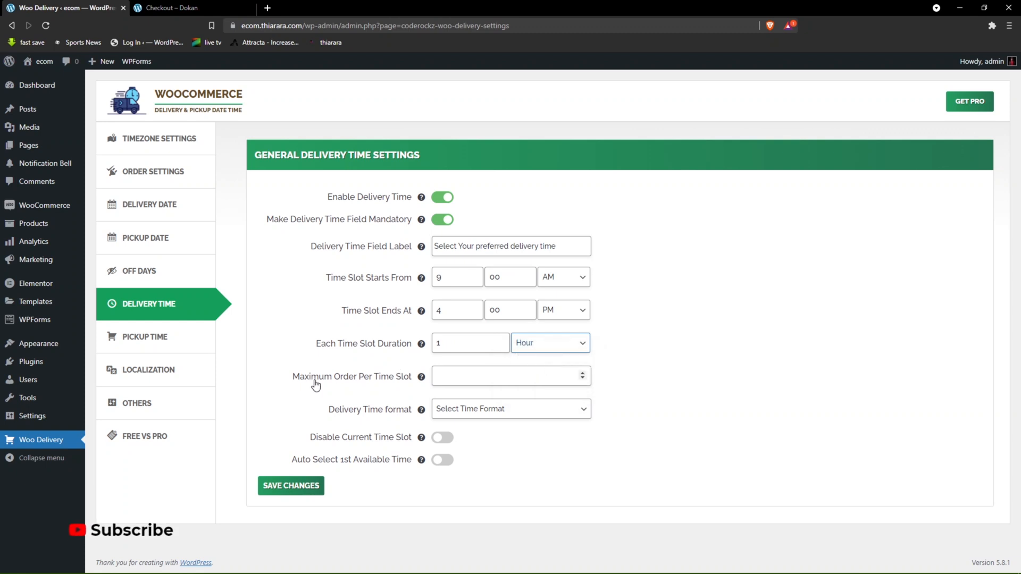
# Limit each delivery time slot to 4 orders and choose the 12 Hours delivery time format.
pyautogui.click(447, 380)
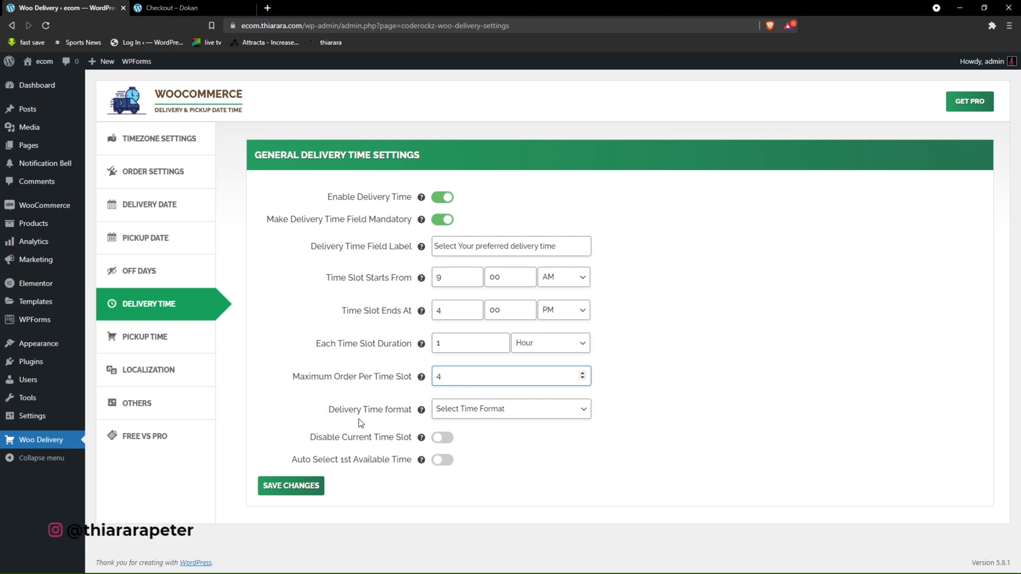
pyautogui.click(481, 409)
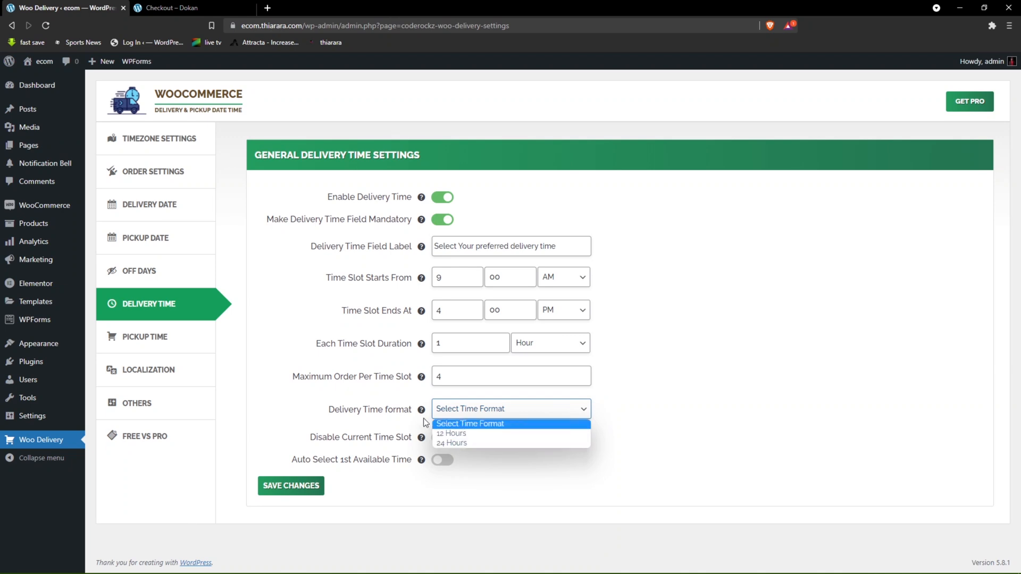
pyautogui.moveTo(421, 412)
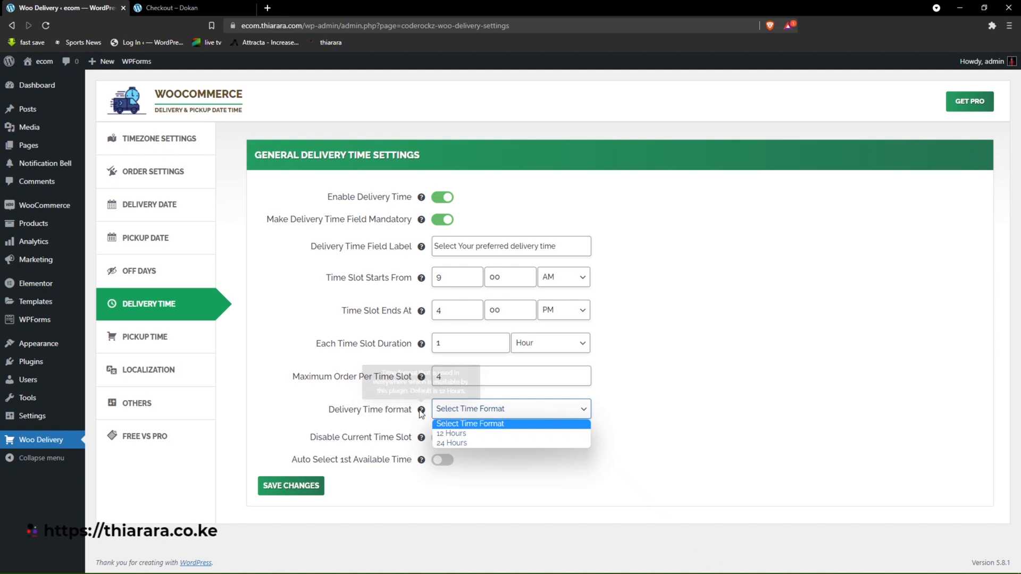
pyautogui.click(492, 409)
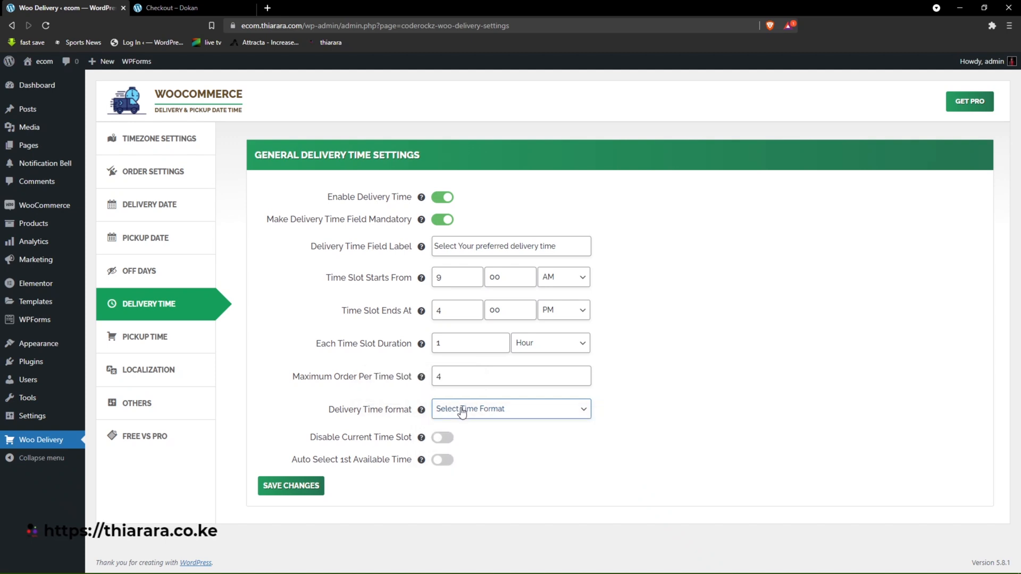
pyautogui.click(462, 411)
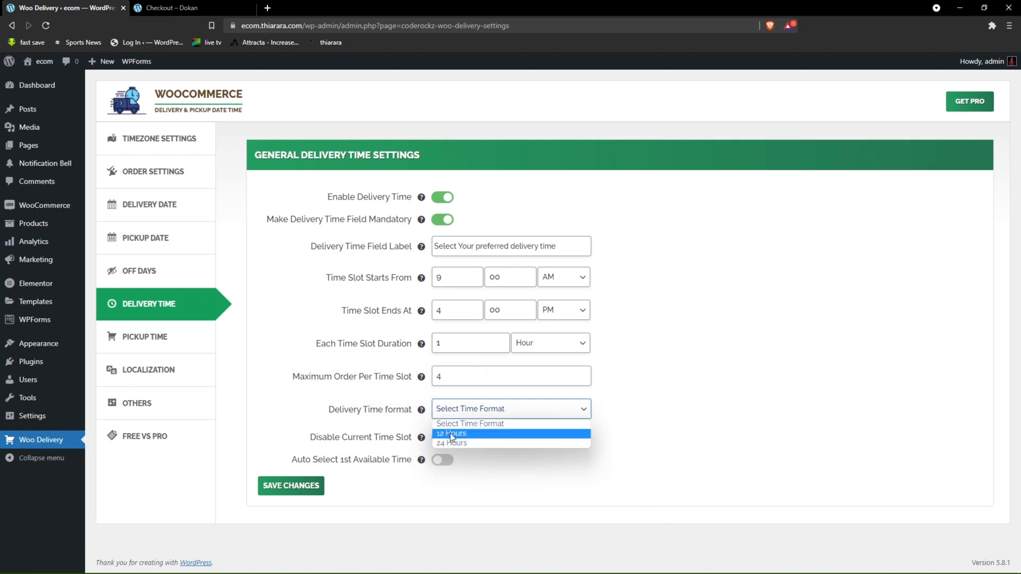
pyautogui.click(450, 432)
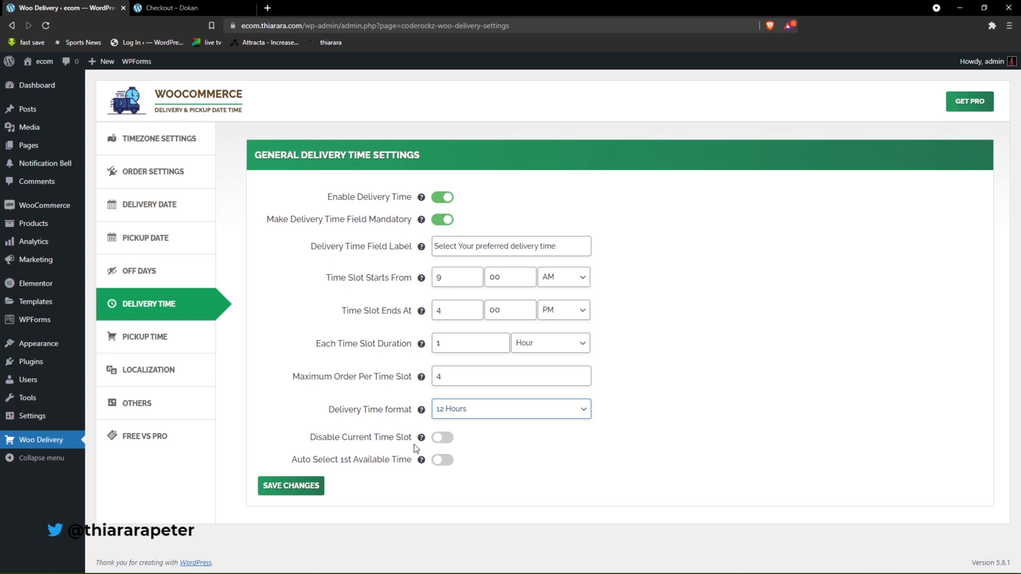
# Turn on Disable Current Time Slot and Auto Select 1st Available Time for delivery, and save the changes.
pyautogui.click(445, 441)
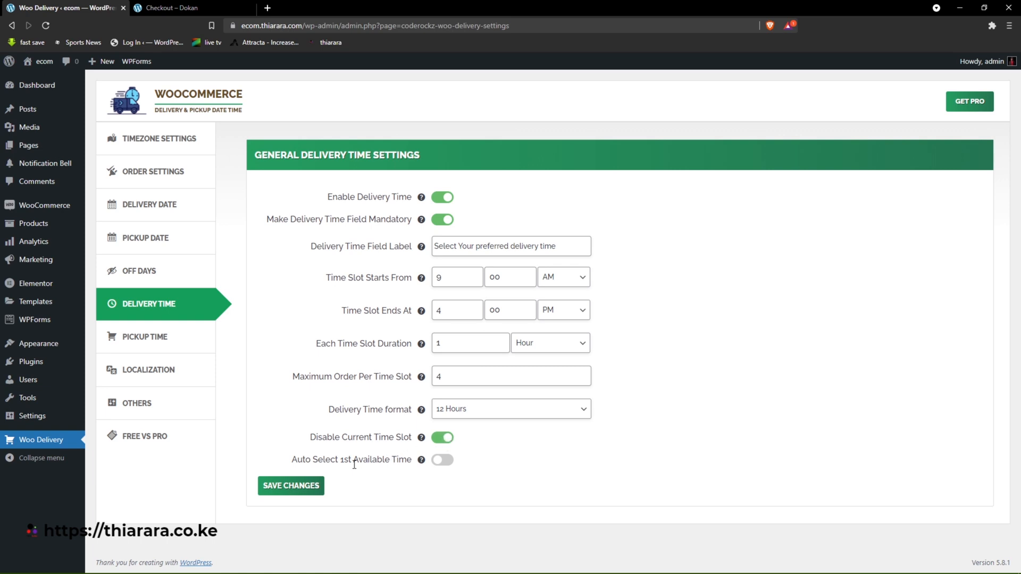
pyautogui.click(441, 444)
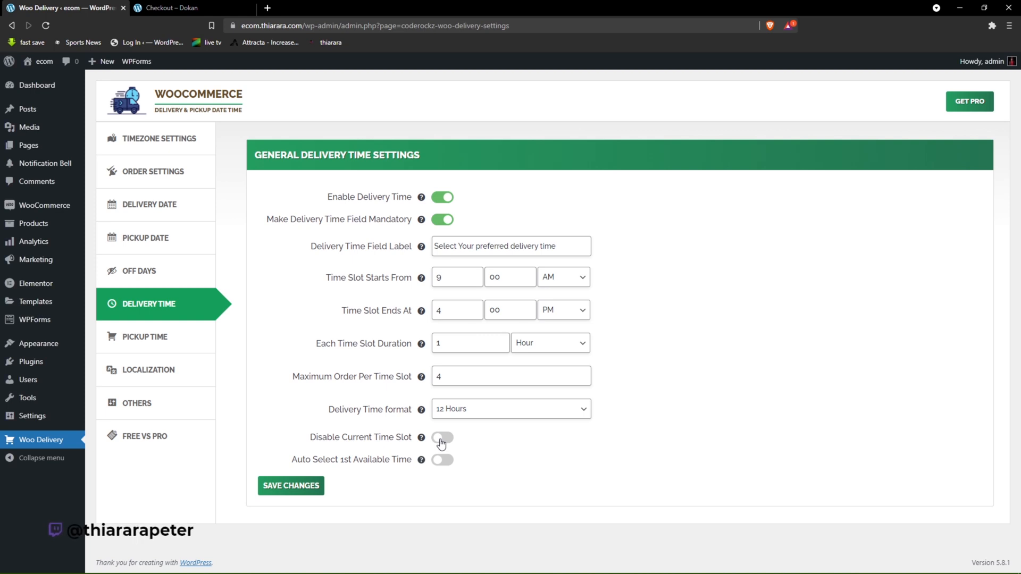
pyautogui.click(440, 444)
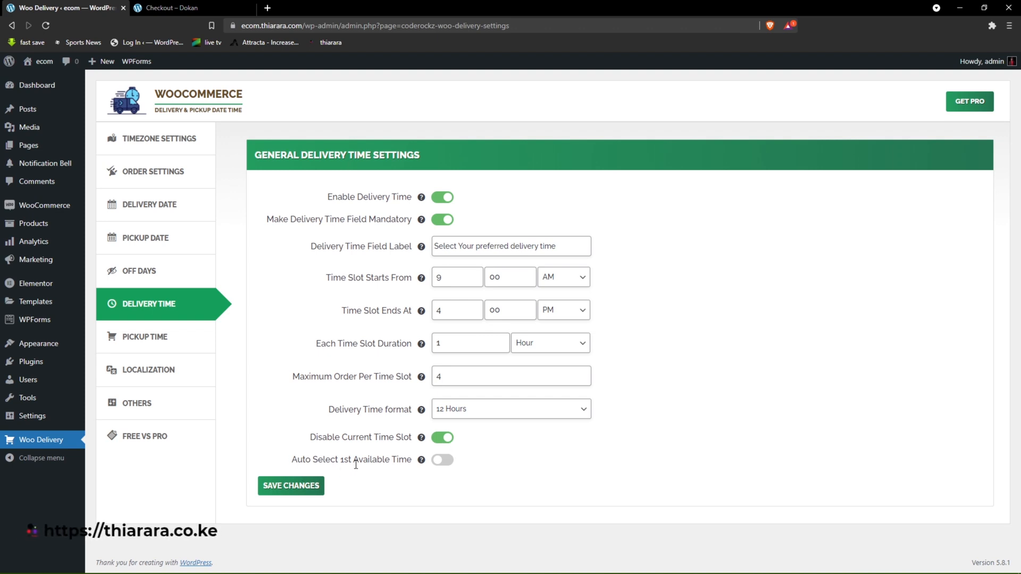
pyautogui.click(444, 460)
pyautogui.moveTo(421, 462)
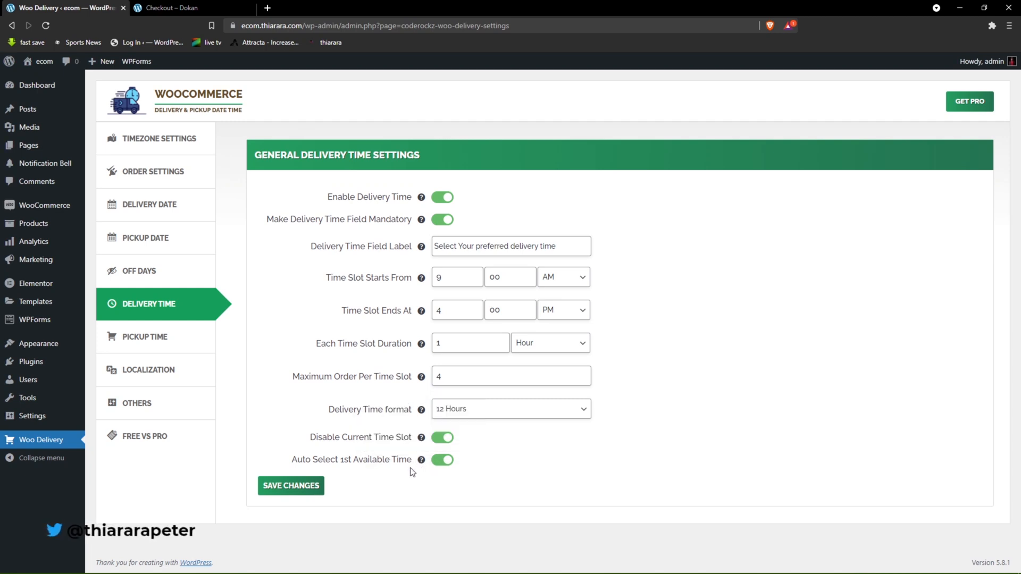
pyautogui.click(297, 492)
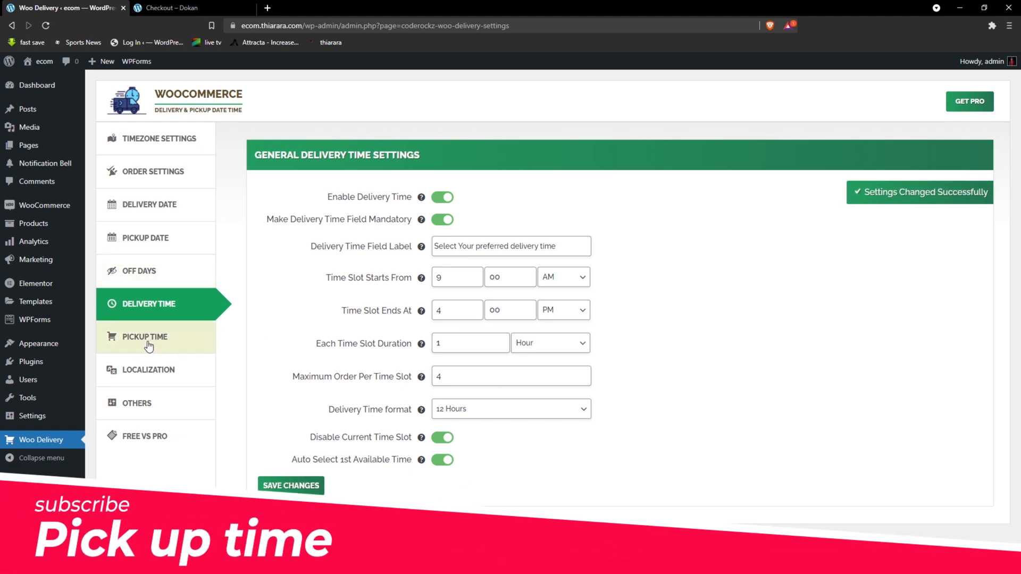
# Enable a mandatory pickup time field and label it "Select you preferred pick up time".
pyautogui.click(168, 347)
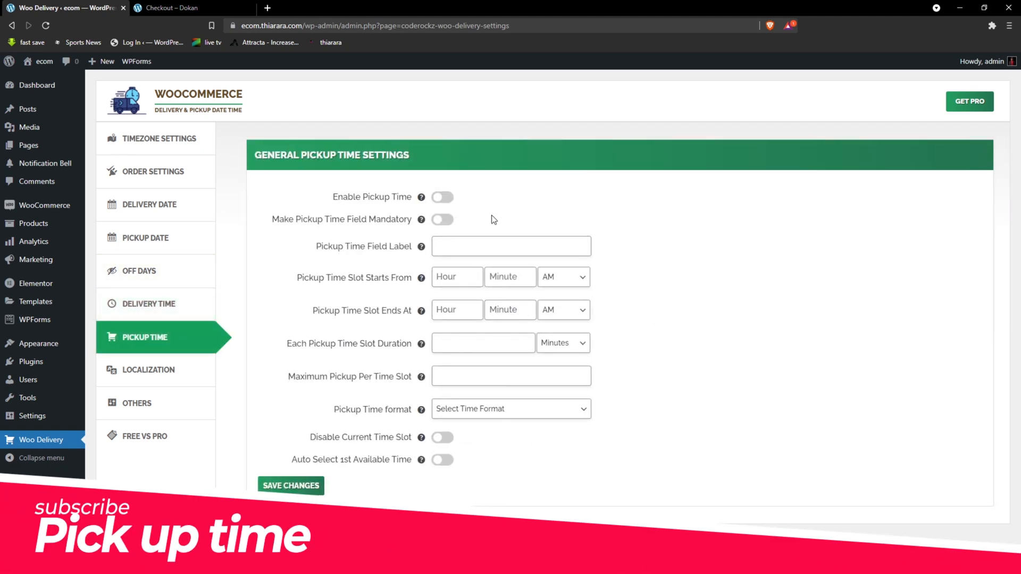
pyautogui.click(442, 198)
pyautogui.click(446, 220)
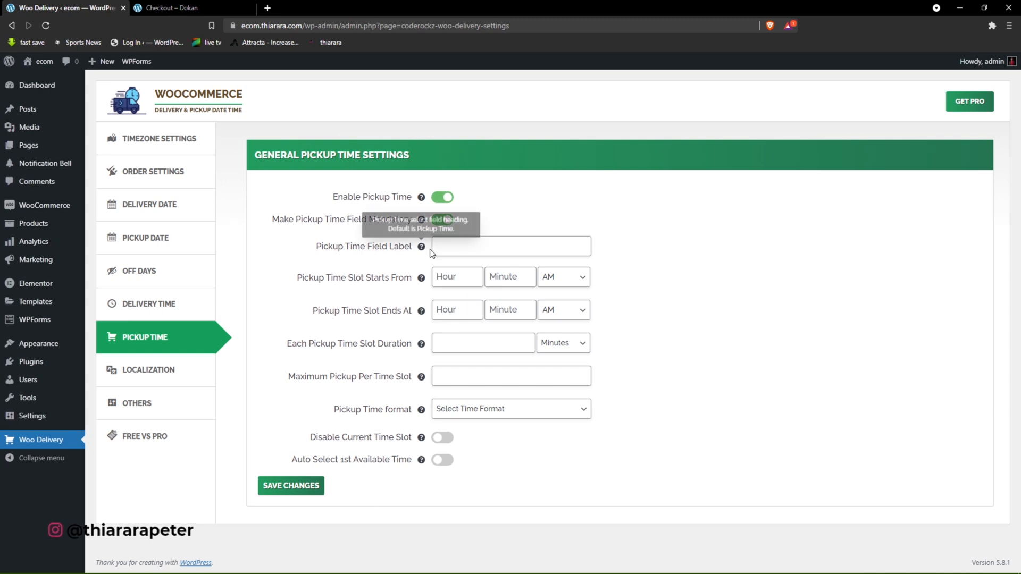
pyautogui.click(465, 247)
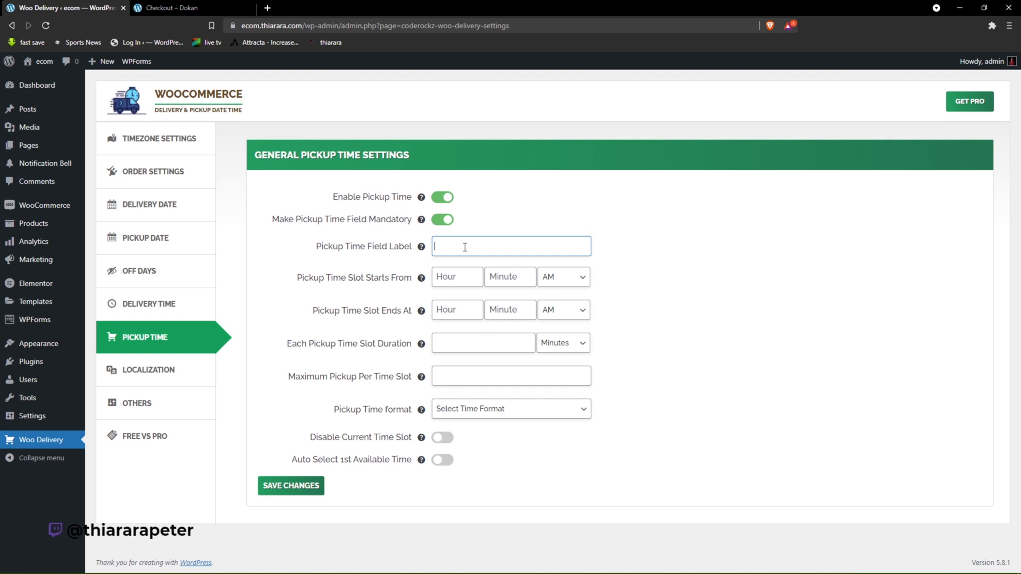
pyautogui.write('Select you preferred pick up time')
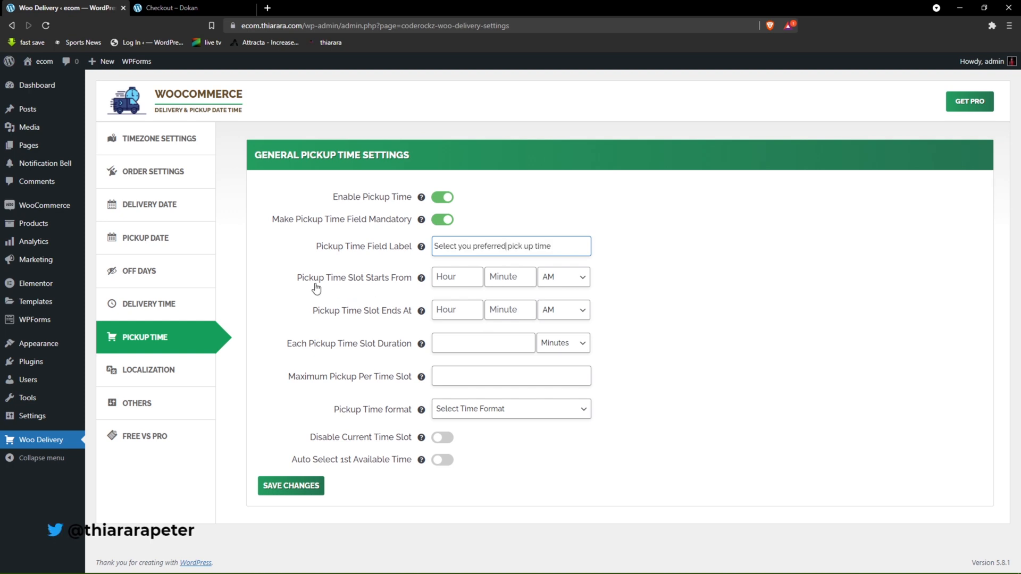
# Set the pickup time slots to start from 8:30 AM.
pyautogui.click(453, 277)
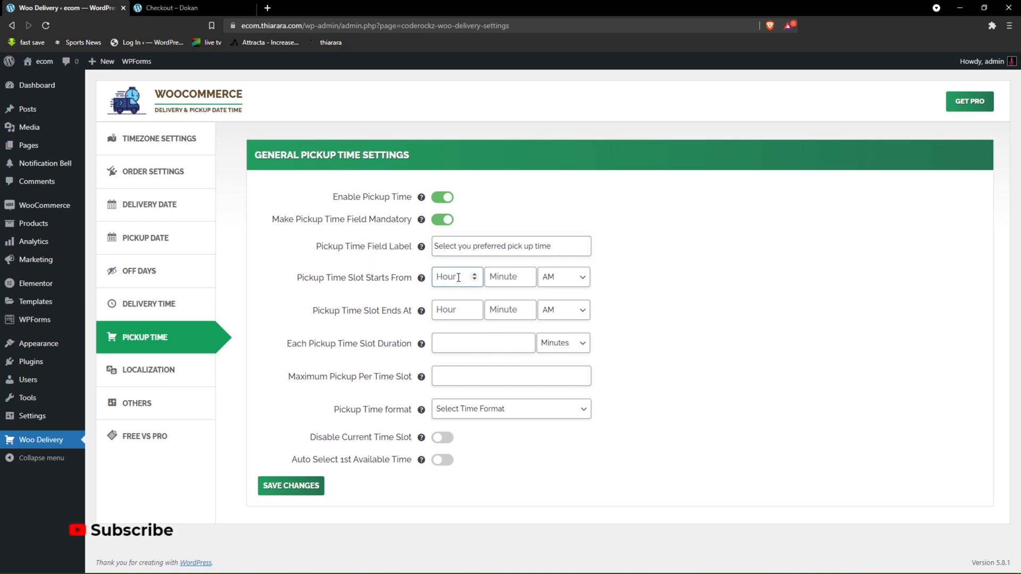
pyautogui.write('8')
pyautogui.click(509, 282)
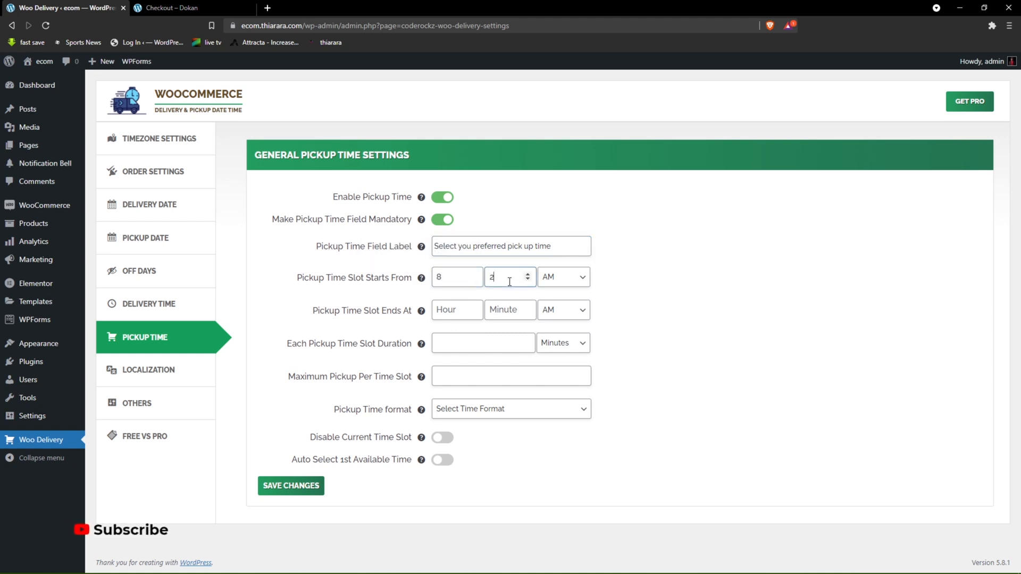
pyautogui.write('30')
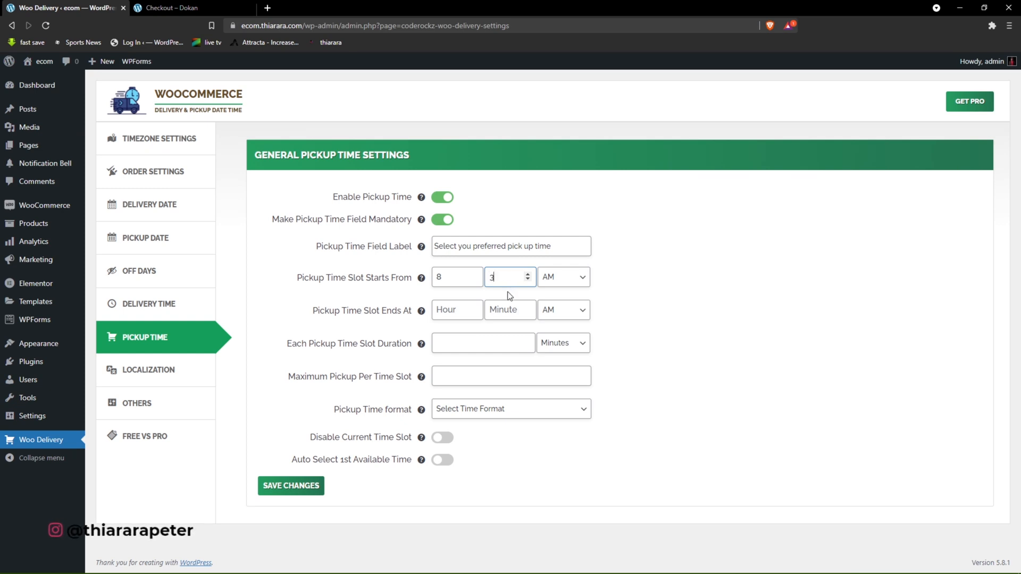
# Set the pickup time slots to end at 5:30 PM.
pyautogui.click(461, 311)
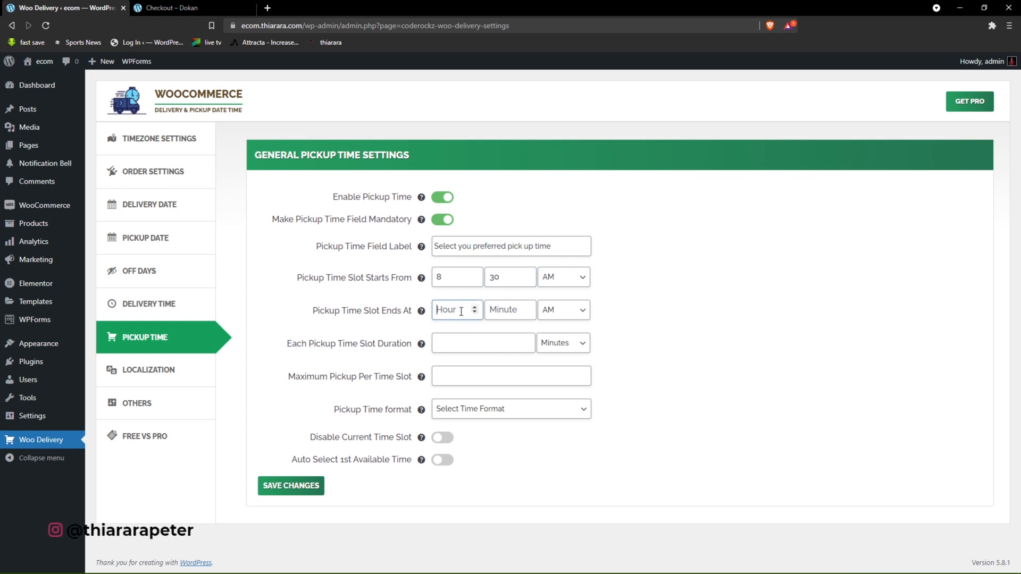
pyautogui.write('5')
pyautogui.click(504, 312)
pyautogui.write('0')
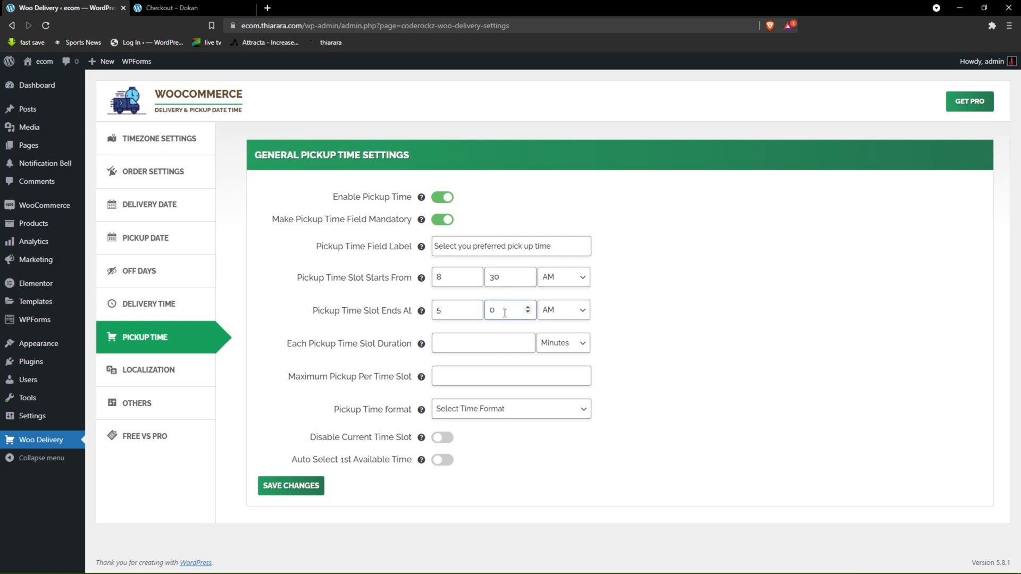
pyautogui.press('BackSpace')
pyautogui.write('3')
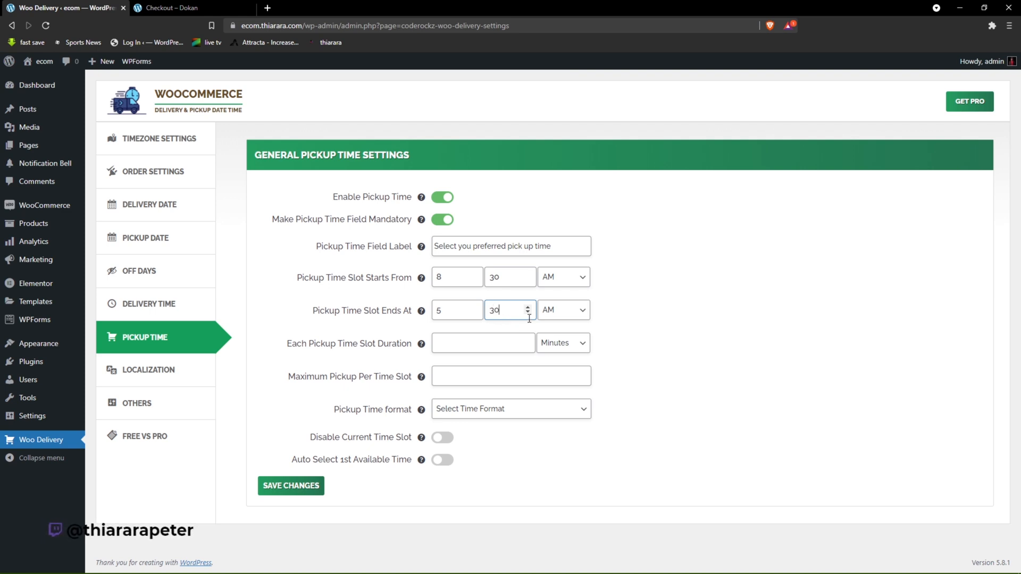
pyautogui.write('0')
pyautogui.click(553, 310)
pyautogui.click(547, 330)
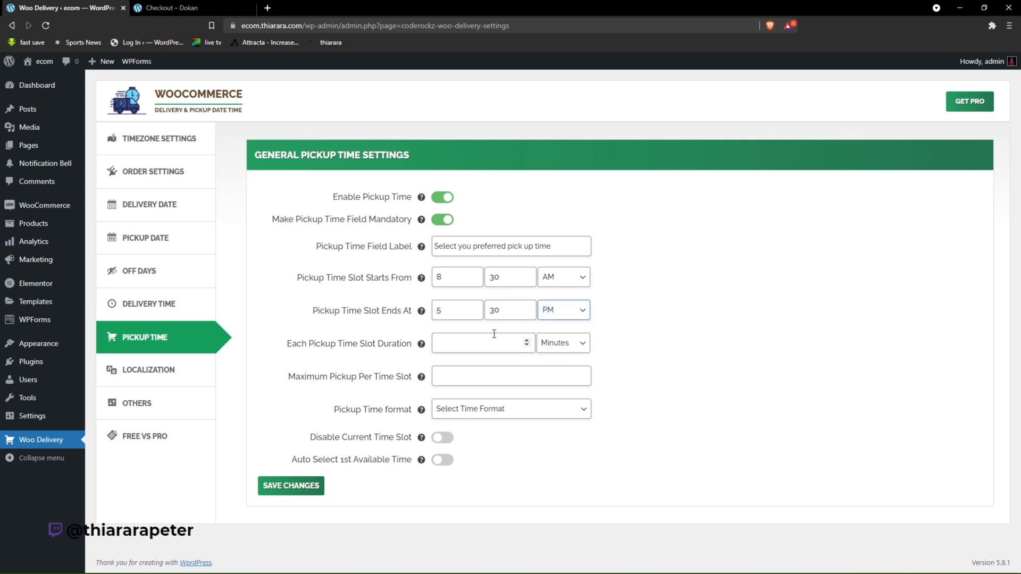
# Set each pickup time slot's duration to 30 with Hour as the unit.
pyautogui.click(455, 341)
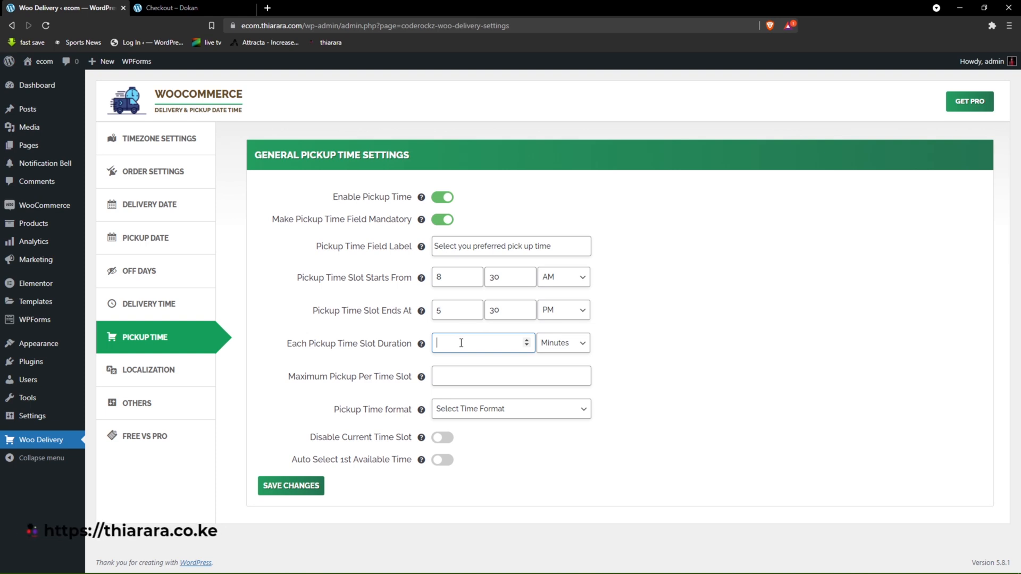
pyautogui.write('1')
pyautogui.click(555, 343)
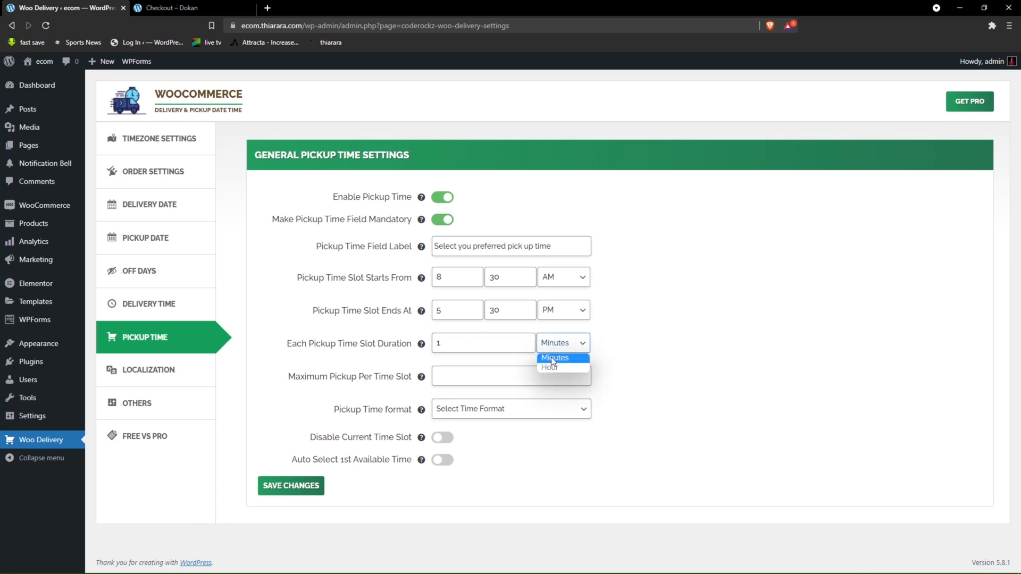
pyautogui.click(550, 365)
pyautogui.doubleClick(442, 343)
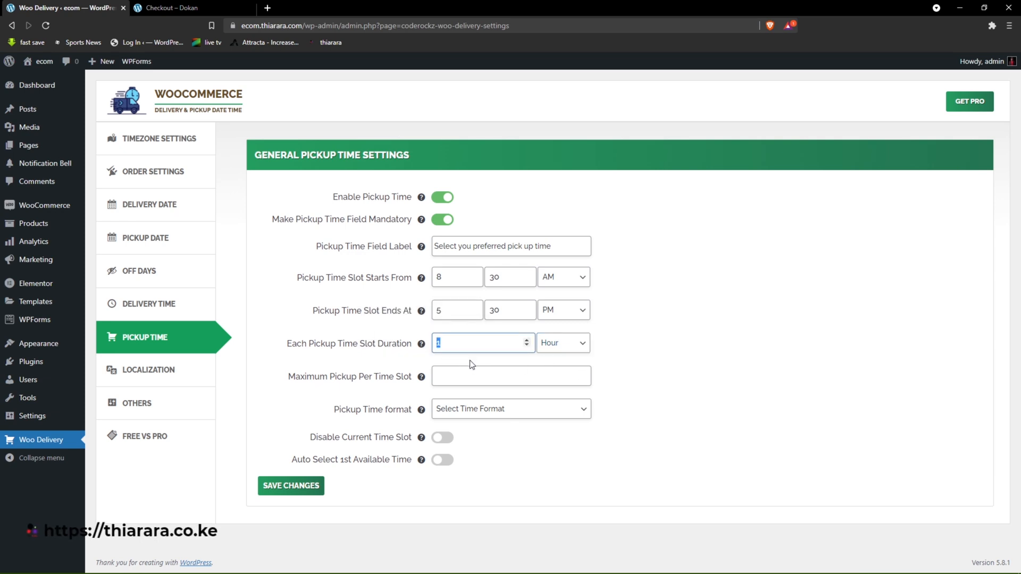
pyautogui.write('15')
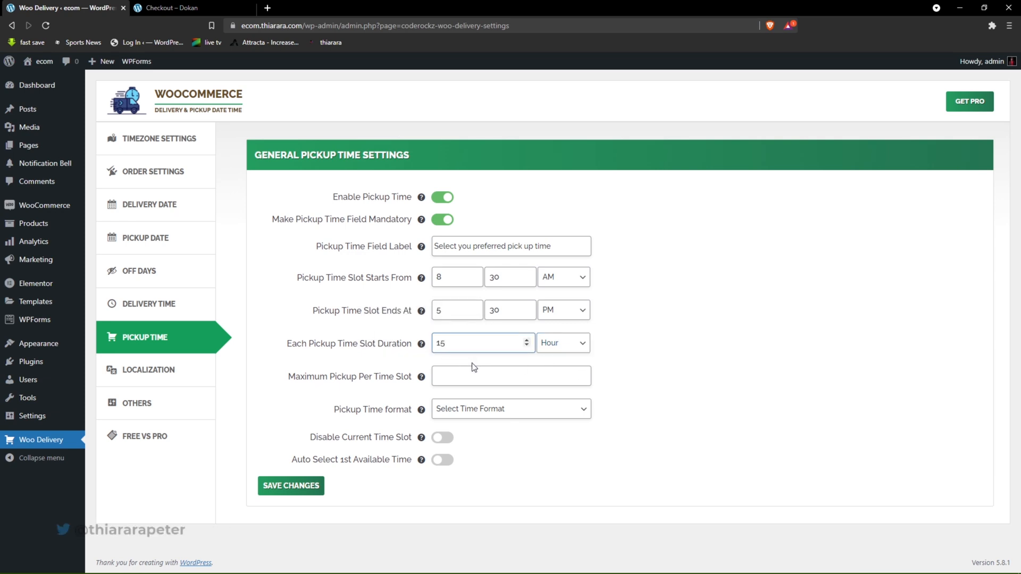
pyautogui.click(458, 374)
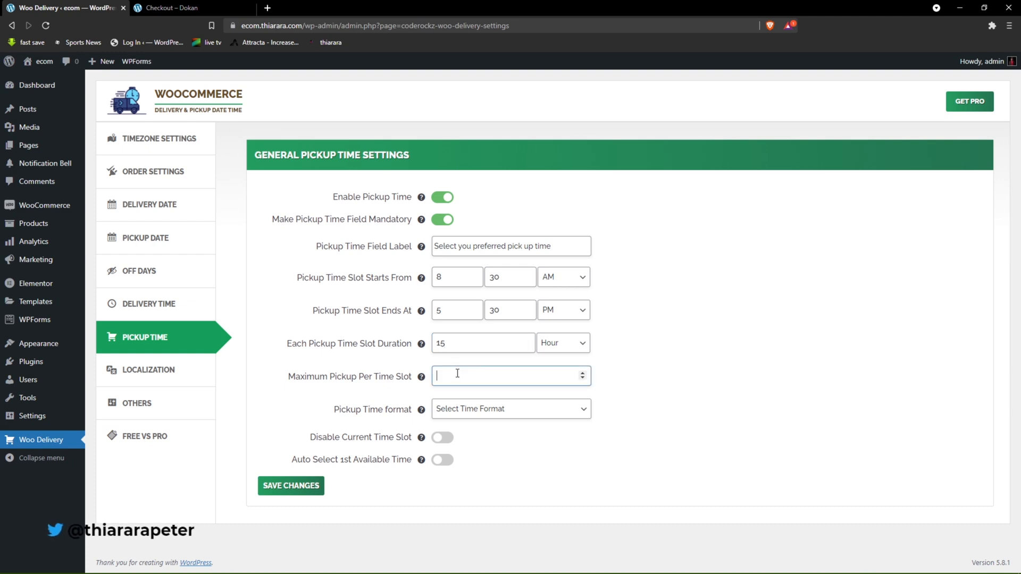
pyautogui.doubleClick(445, 347)
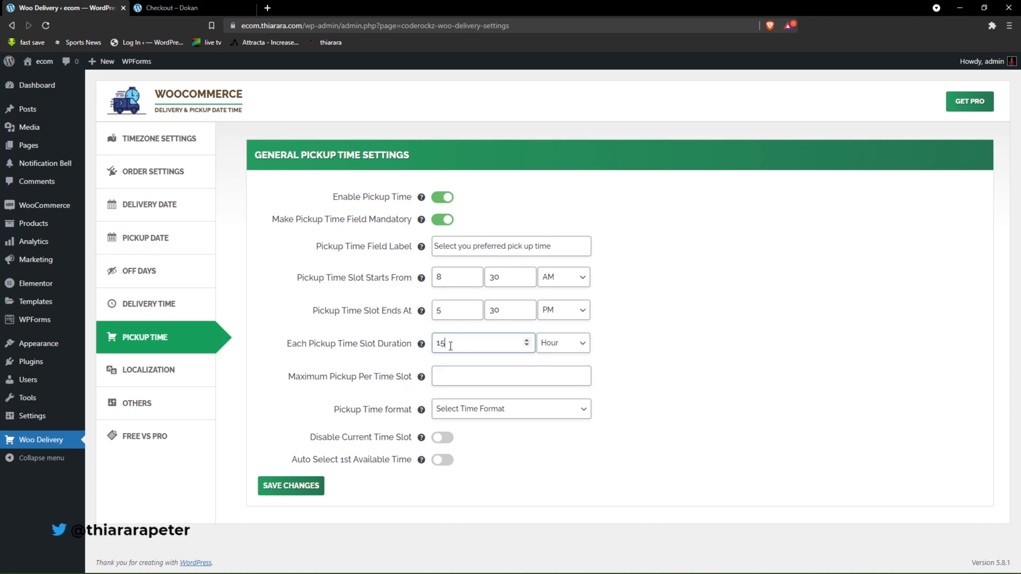
pyautogui.write('30')
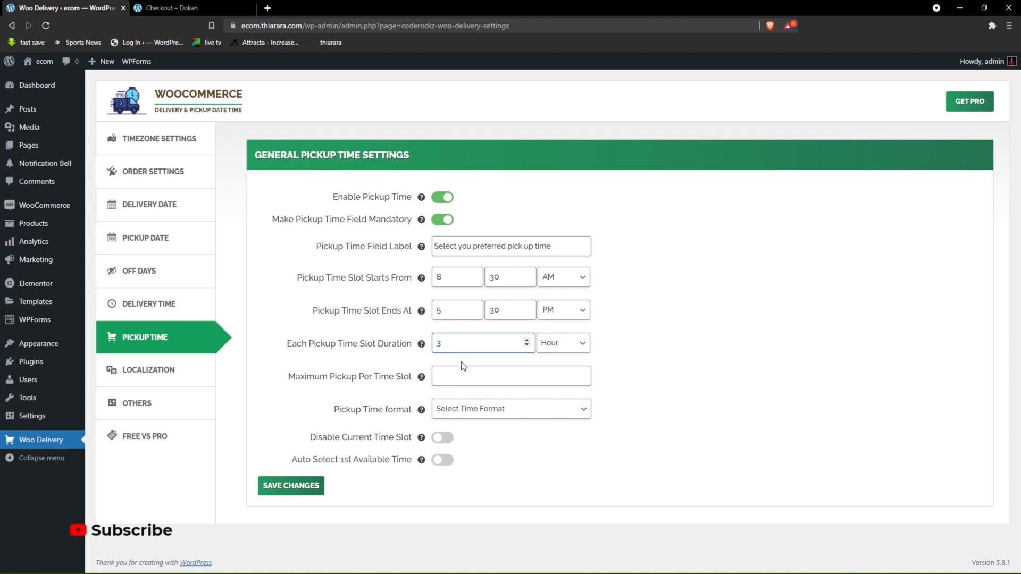
# Limit each pickup time slot to a maximum of 20 pickups.
pyautogui.click(438, 376)
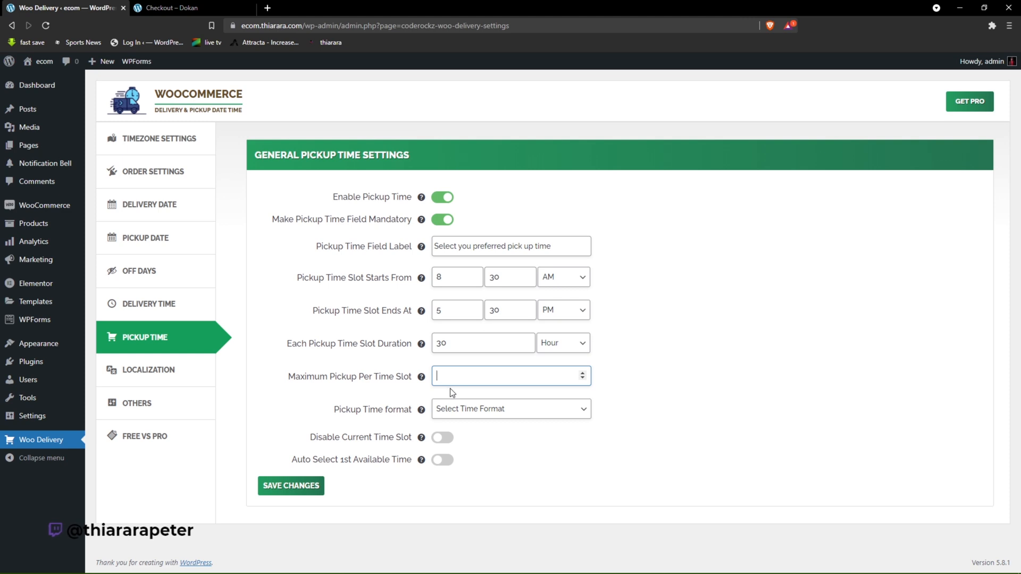
pyautogui.write('18')
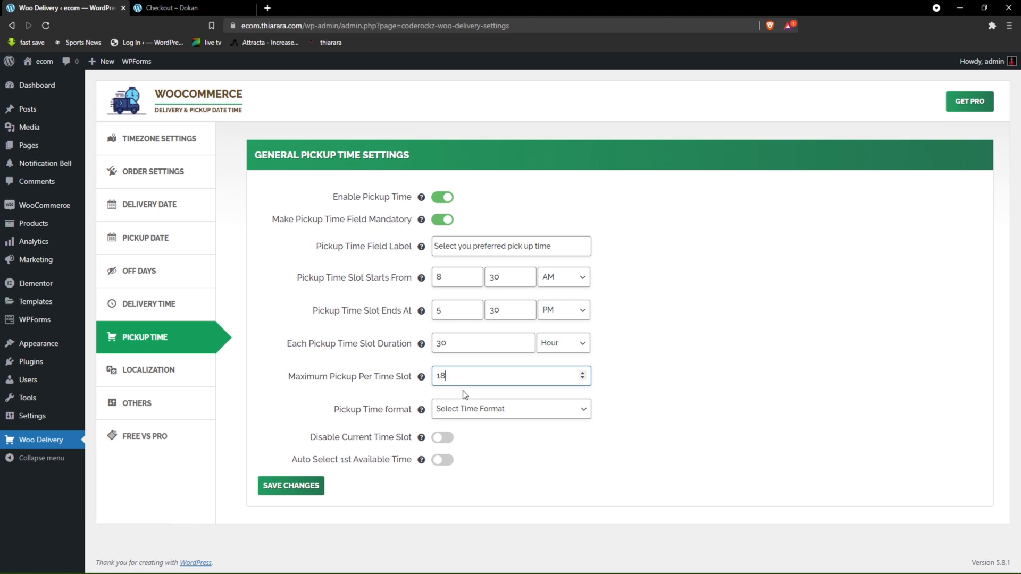
pyautogui.press('BackSpace')
pyautogui.click(454, 343)
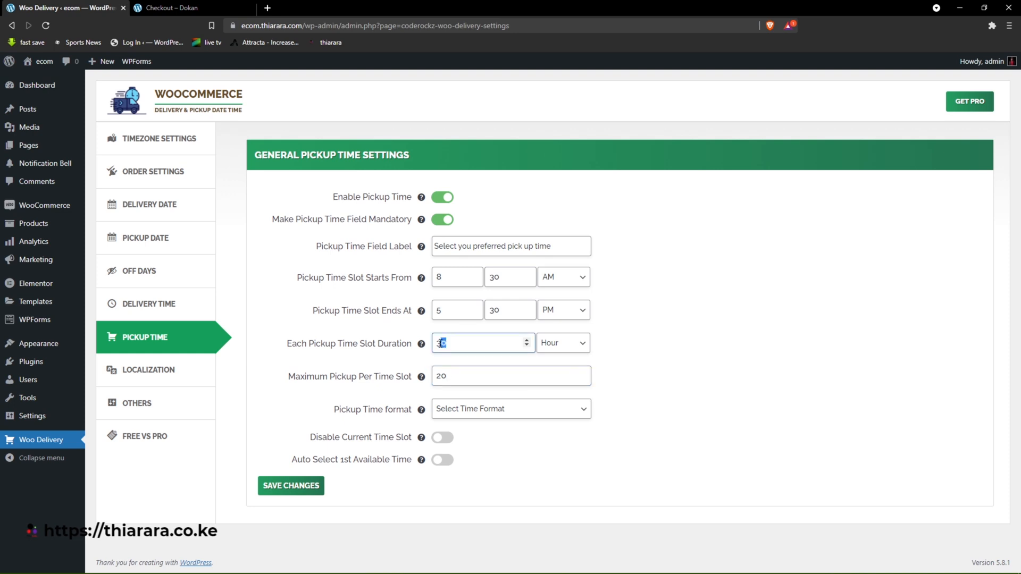
pyautogui.doubleClick(448, 377)
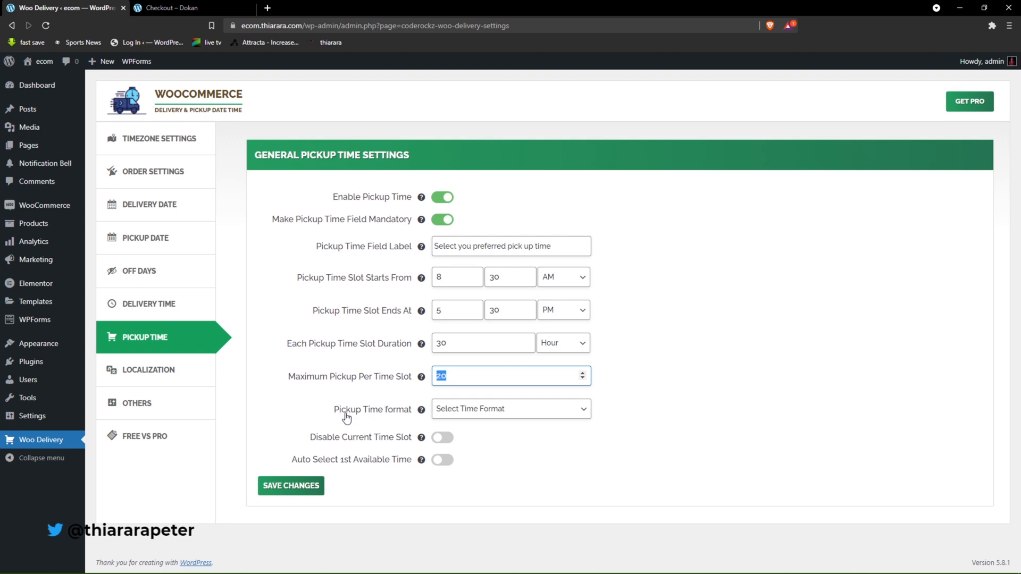
# Choose the 12 Hours pickup time format, leave Disable Current Time Slot off, and save the pickup time settings.
pyautogui.click(469, 413)
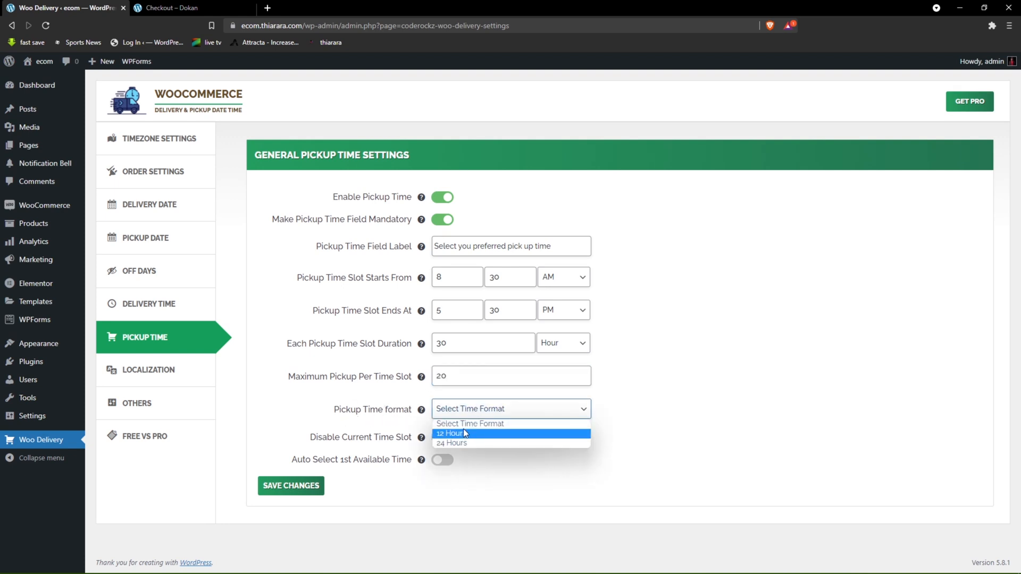
pyautogui.click(464, 430)
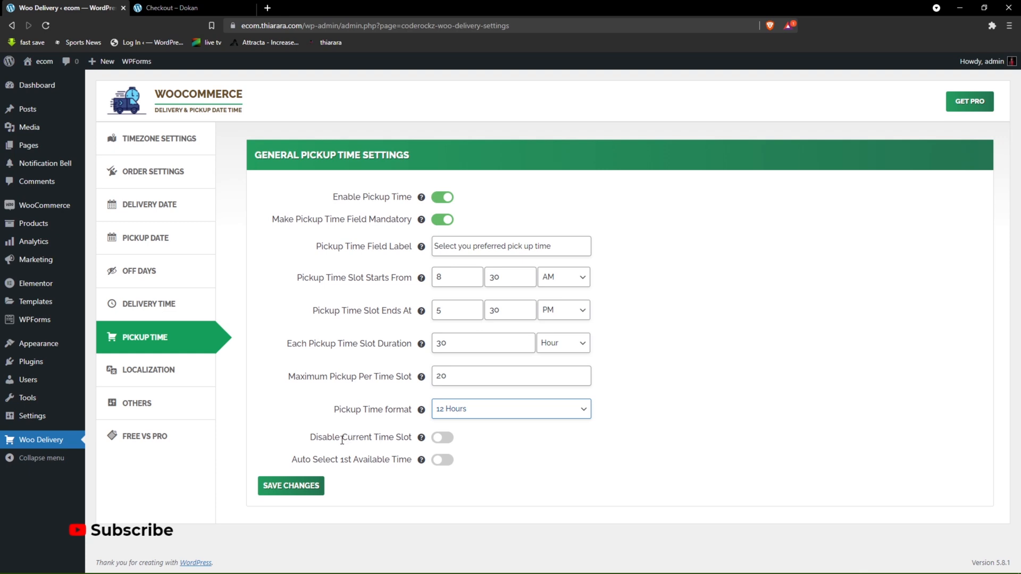
pyautogui.click(444, 439)
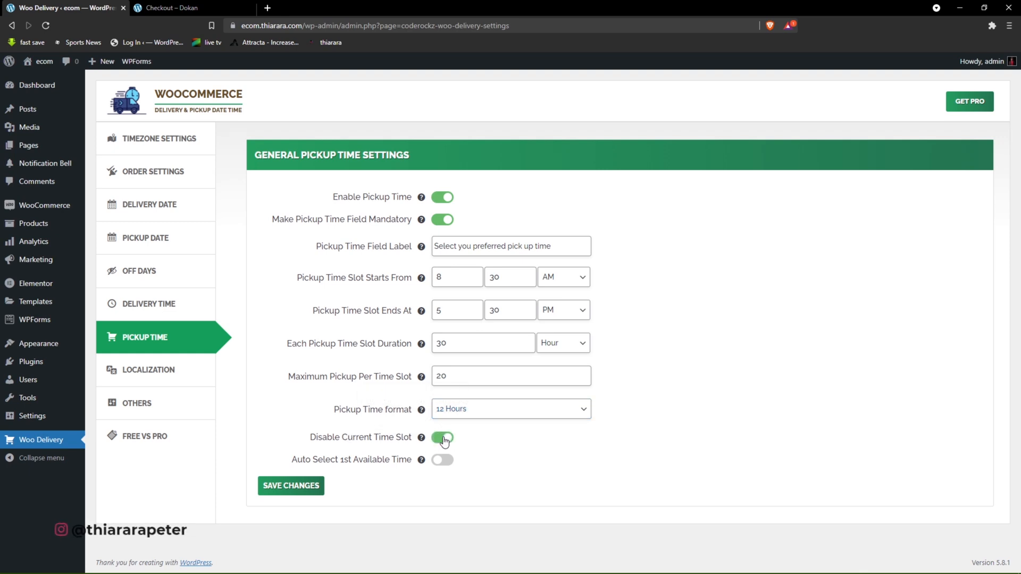
pyautogui.click(444, 439)
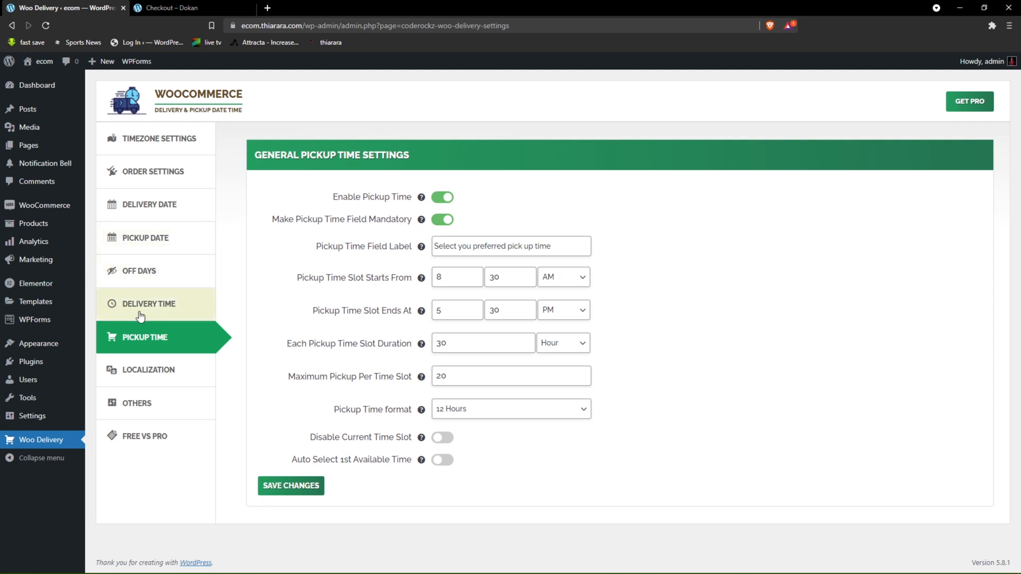
pyautogui.click(300, 486)
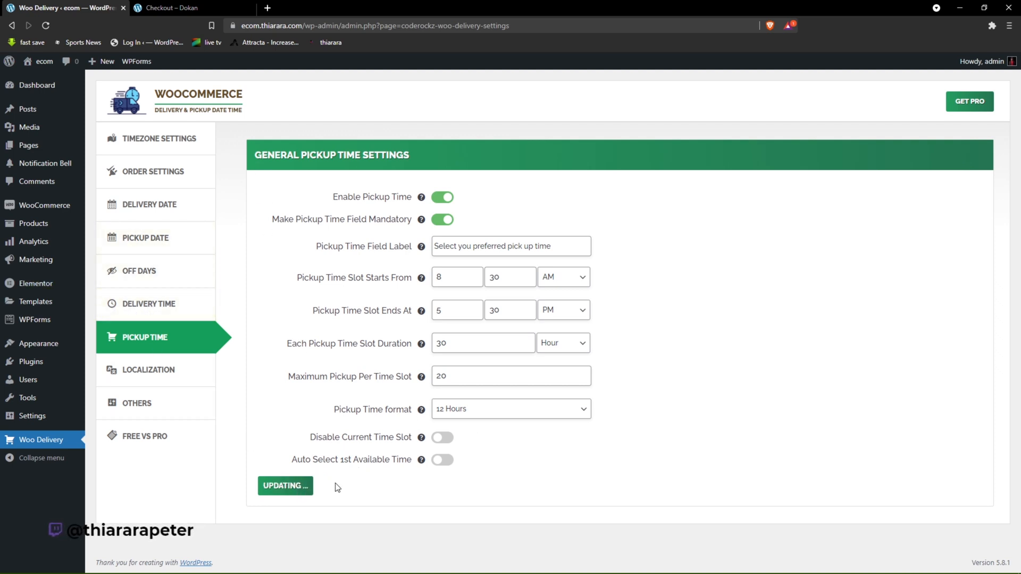
# Set the Maximum Delivery Limit Exceed text in the Localization settings to "Maximum Delivery Limit Exceed, select the next one".
pyautogui.click(147, 371)
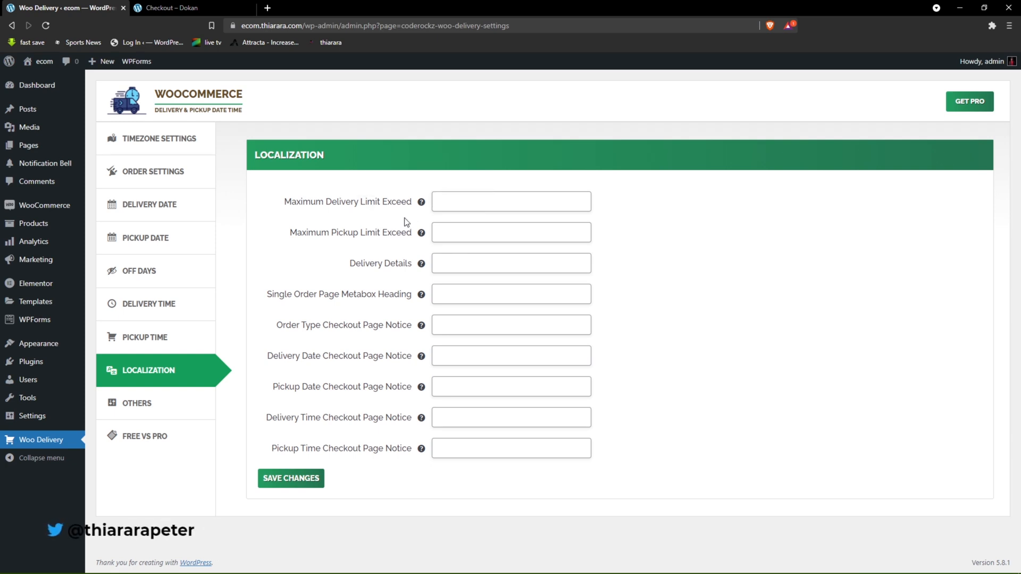
pyautogui.moveTo(421, 200)
pyautogui.moveTo(424, 457)
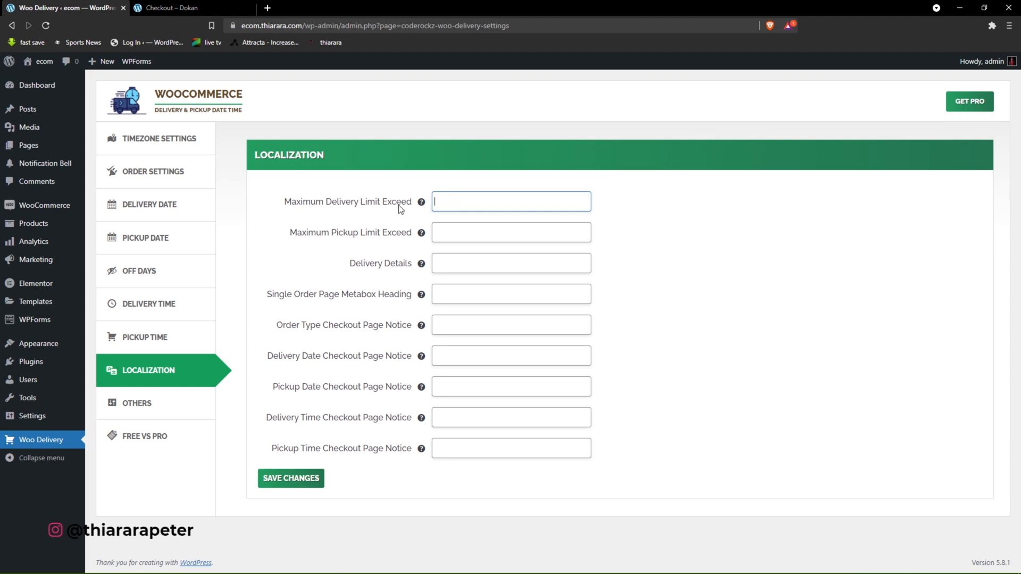
pyautogui.moveTo(281, 204); pyautogui.dragTo(408, 208)
pyautogui.hotkey('ctrl', 'c')
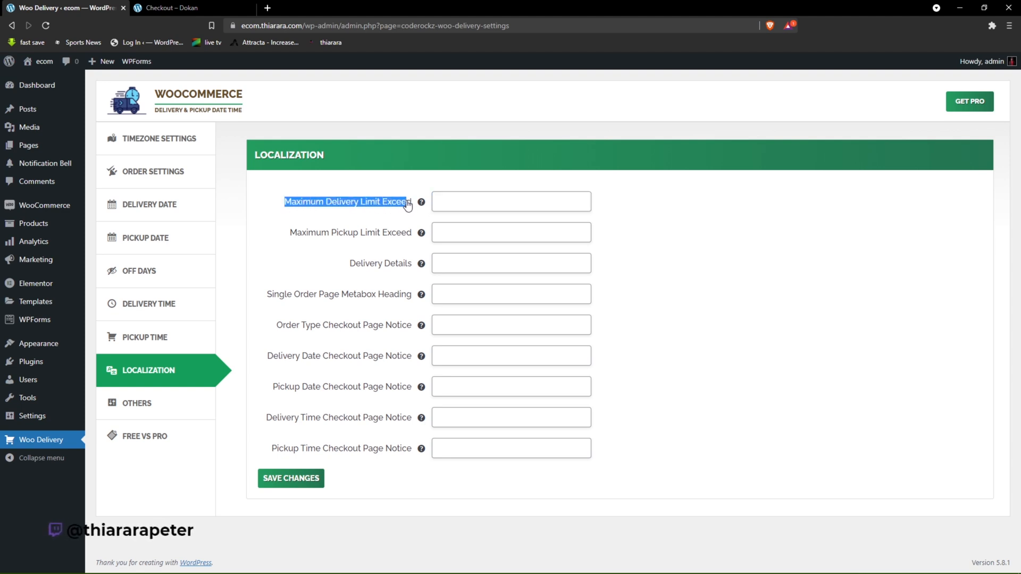
pyautogui.click(459, 206)
pyautogui.hotkey('ctrl', 'v')
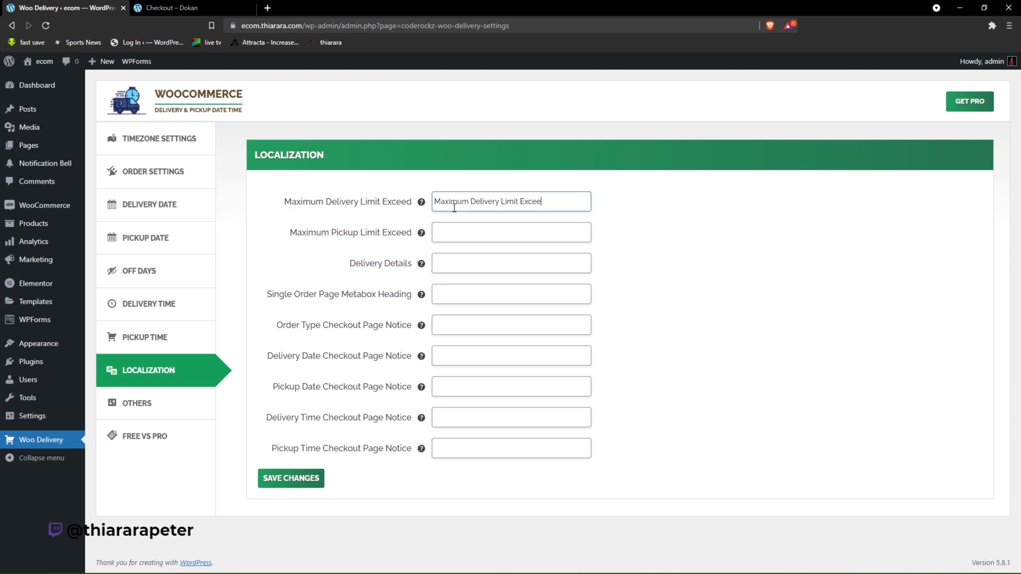
pyautogui.press('BackSpace')
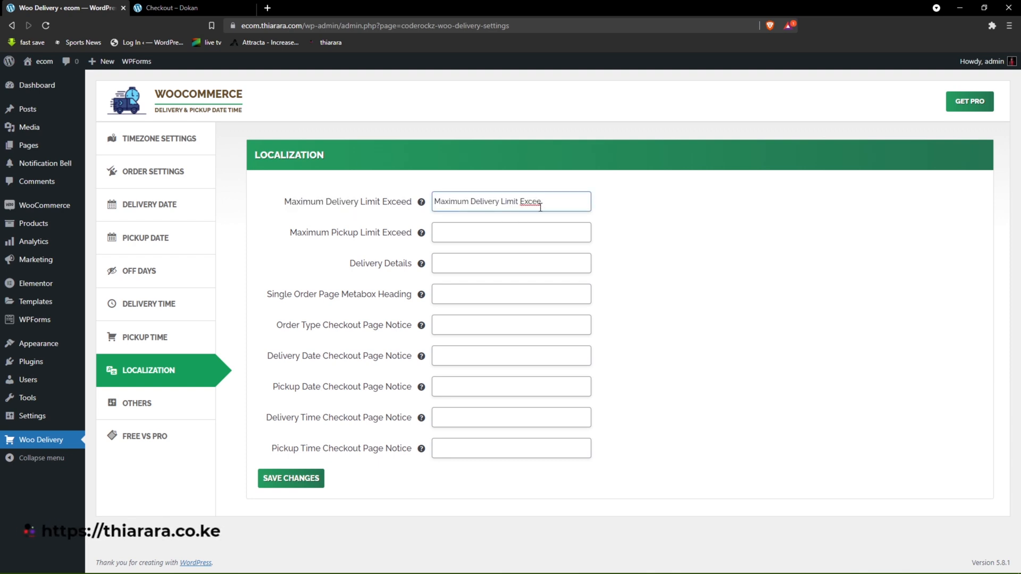
pyautogui.write('e')
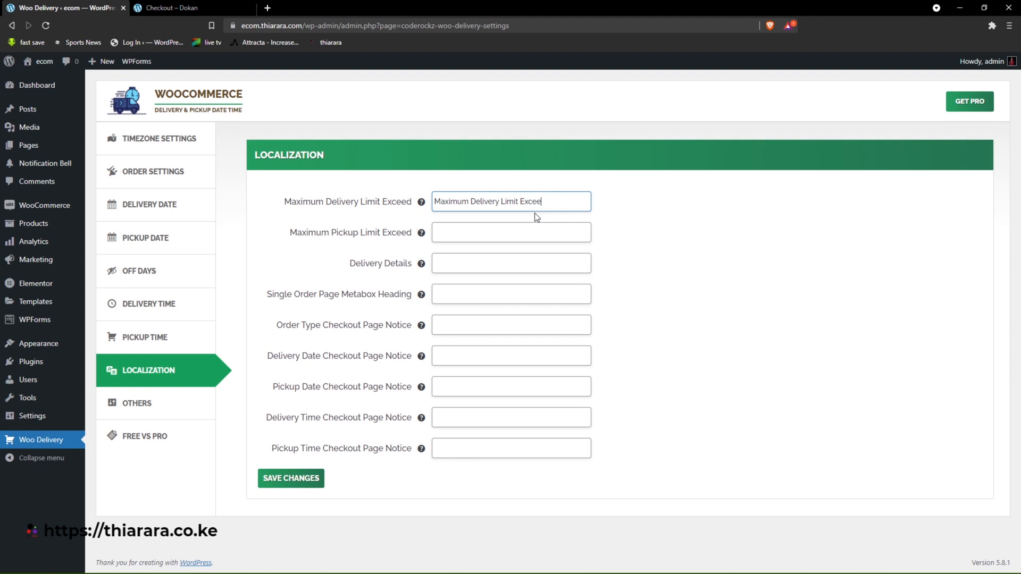
pyautogui.write('ded')
pyautogui.press('BackSpace')
pyautogui.write(', s')
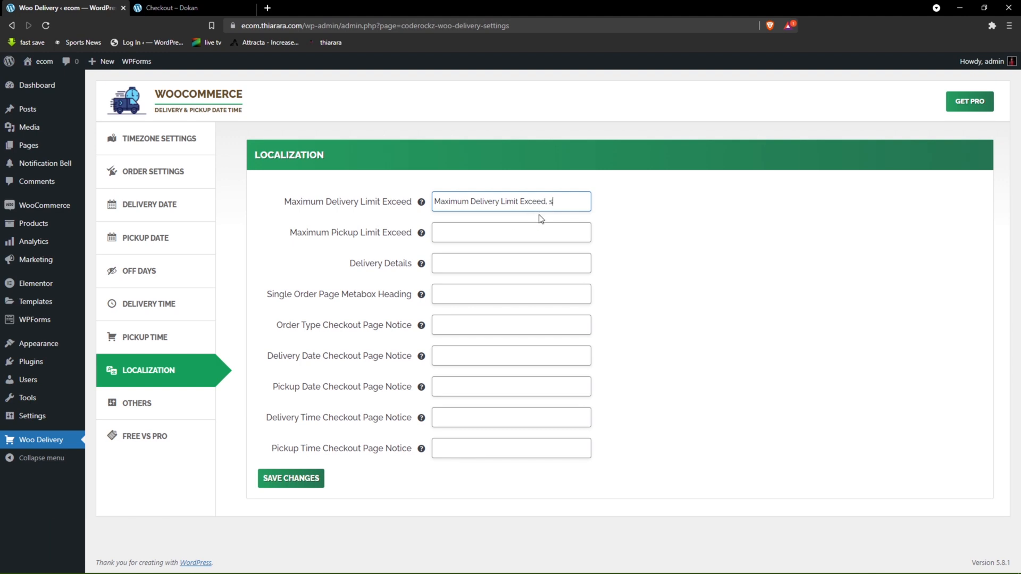
pyautogui.write('elect the next one')
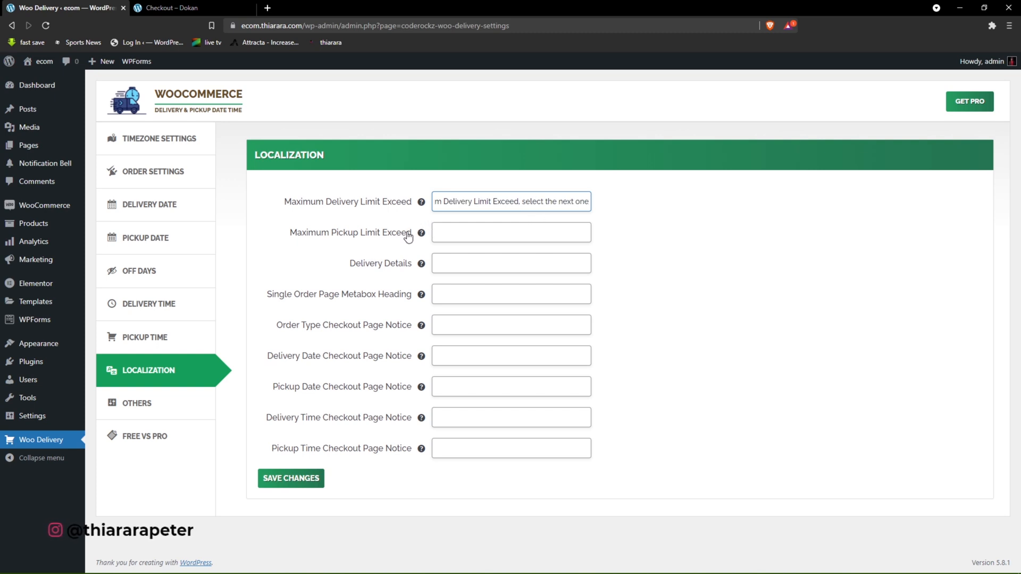
# Set the Maximum Pickup Limit Exceed text to "Maximum Pickup Limit Exceed. Select next slot".
pyautogui.moveTo(290, 234); pyautogui.dragTo(413, 240)
pyautogui.hotkey('ctrl', 'c')
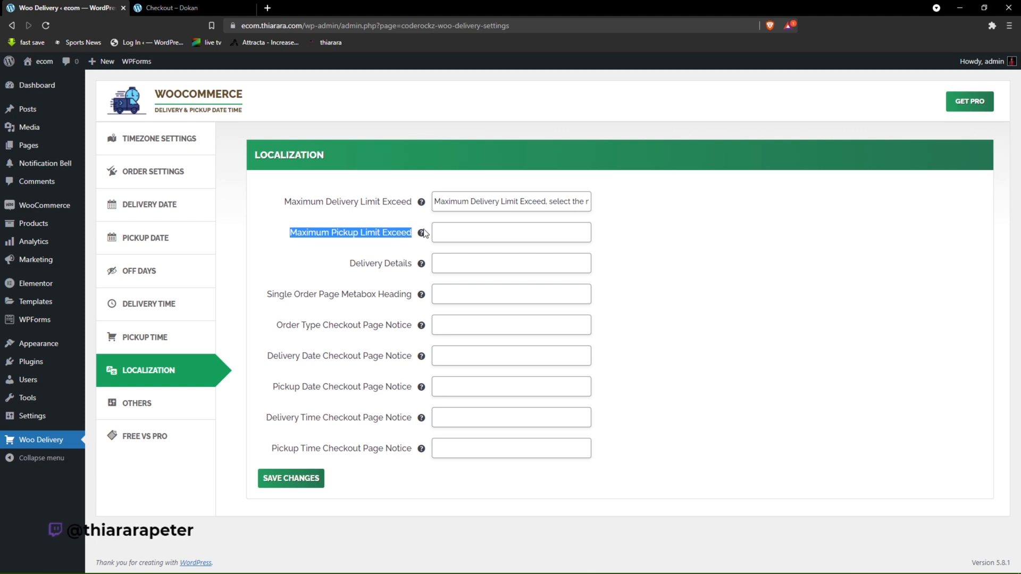
pyautogui.click(448, 232)
pyautogui.hotkey('ctrl', 'v')
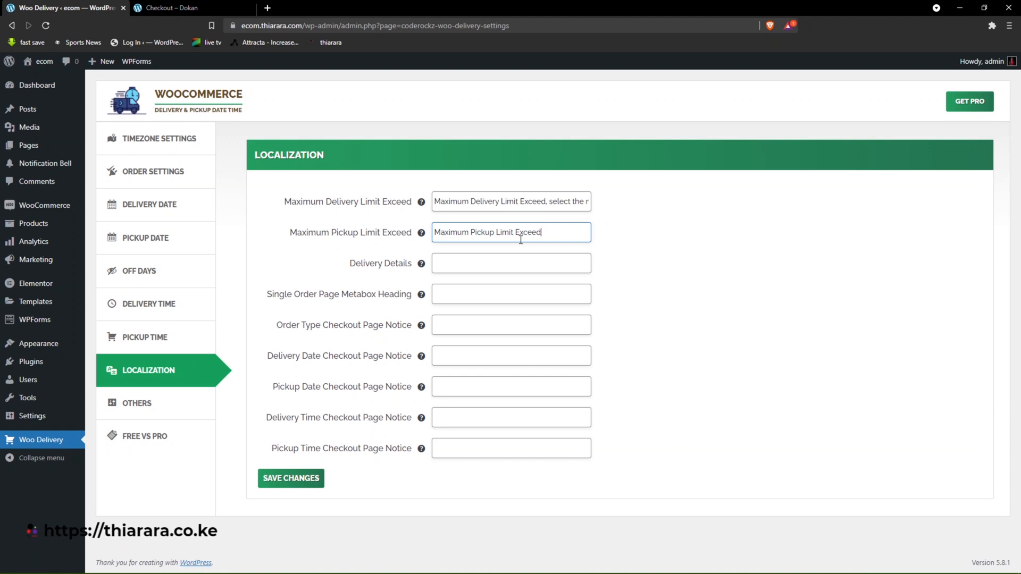
pyautogui.write('. Select next slot')
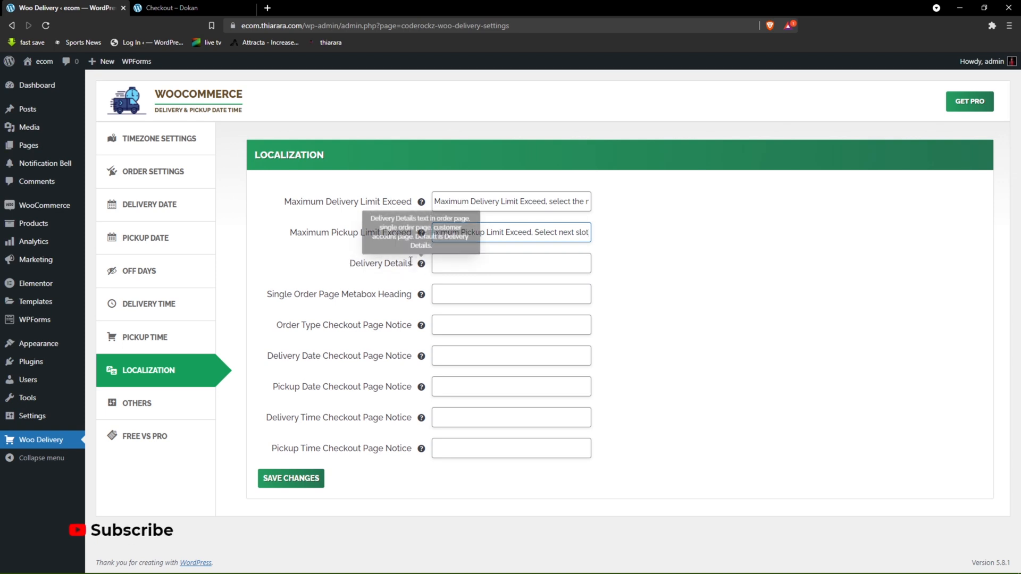
# Set the Delivery Details text to "Delivery Details" and the Single Order Page Metabox Heading to "Delivery date and time".
pyautogui.moveTo(347, 265); pyautogui.dragTo(409, 271)
pyautogui.hotkey('ctrl', 'c')
pyautogui.click(457, 265)
pyautogui.hotkey('ctrl', 'v')
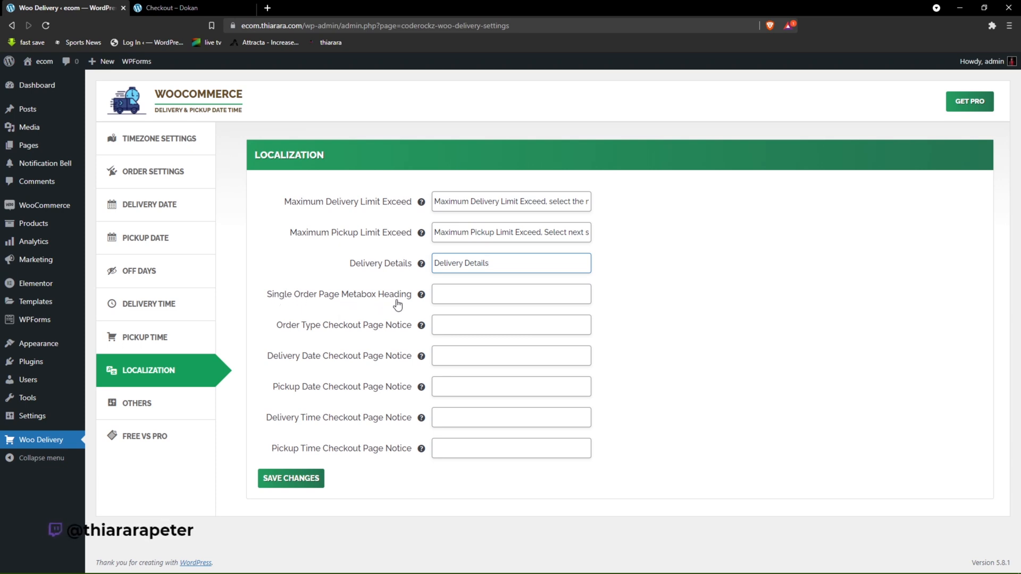
pyautogui.click(450, 295)
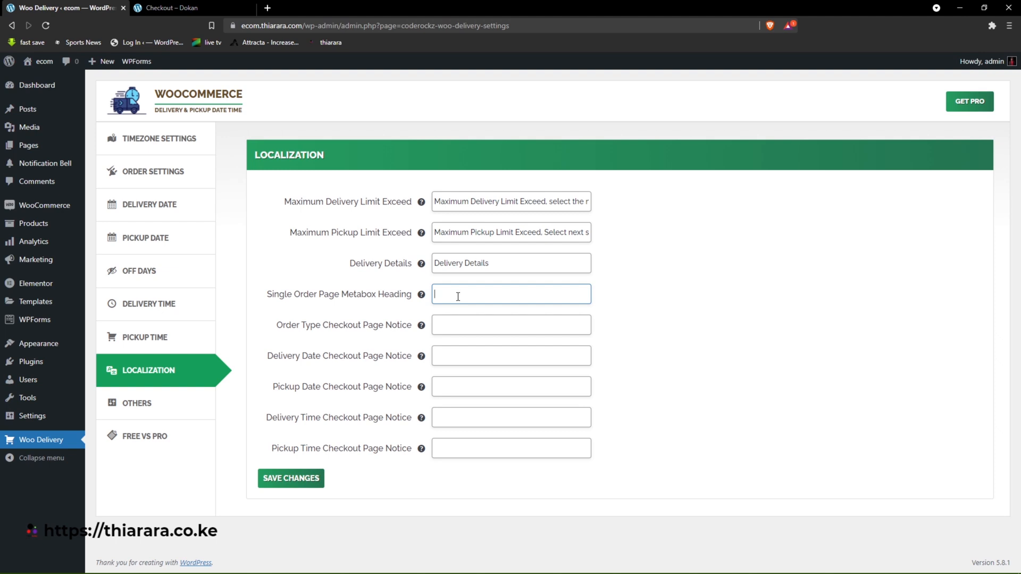
pyautogui.write('DE')
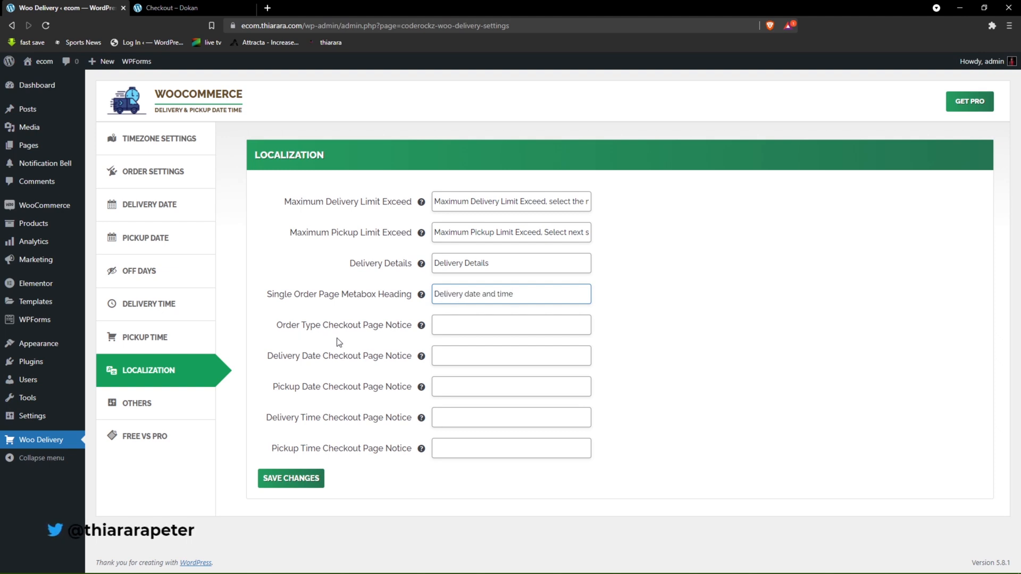
# Set the Order Type Checkout Page Notice to "select yuor order type" and the Delivery Date notice to "select your delivery date".
pyautogui.click(451, 326)
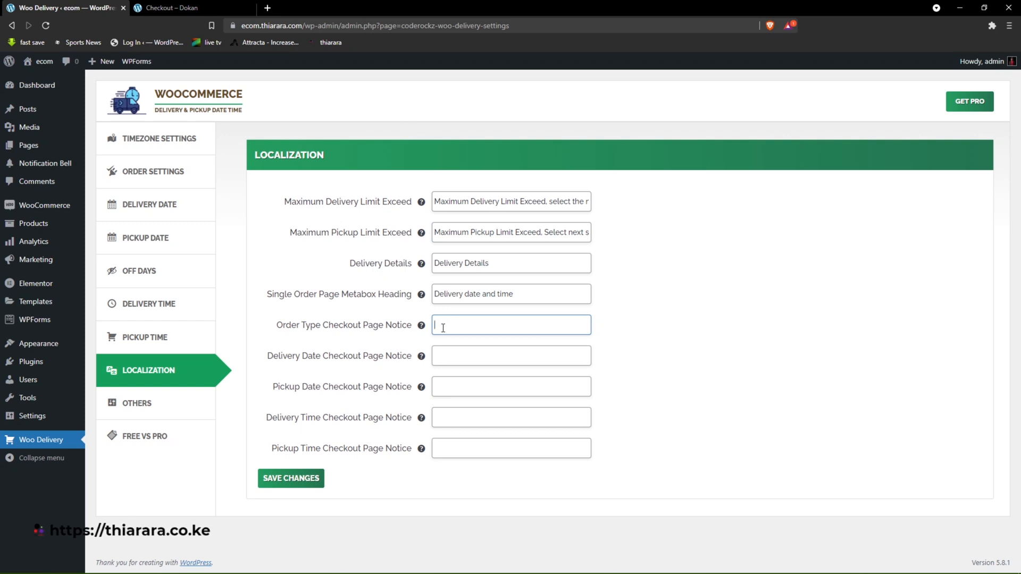
pyautogui.write('select yuor order type')
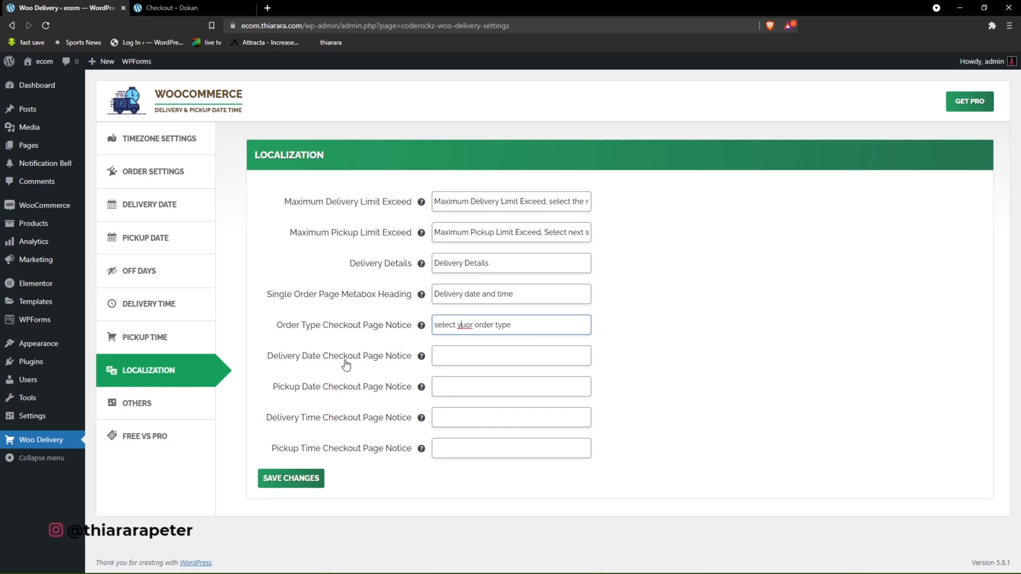
pyautogui.click(441, 354)
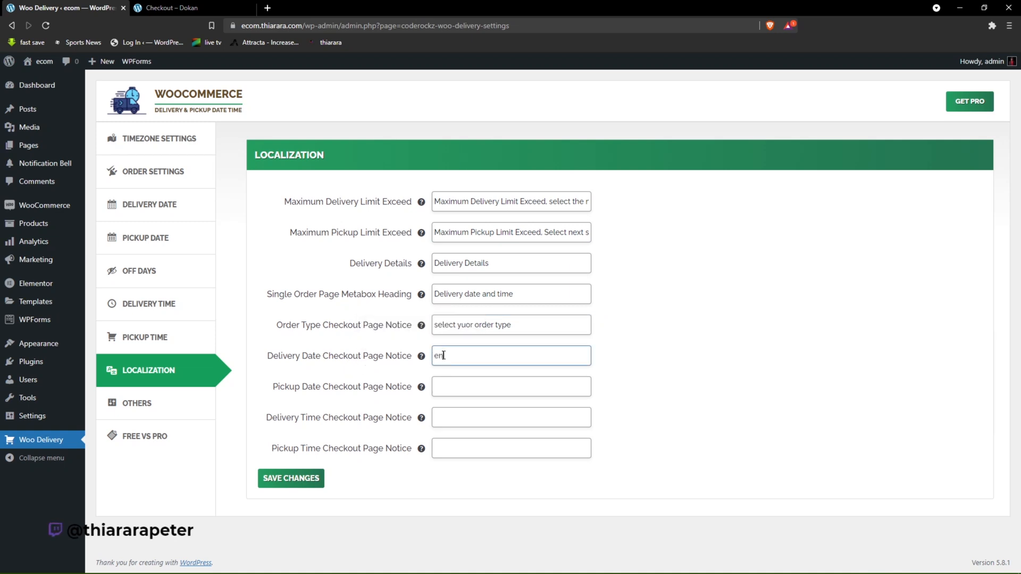
pyautogui.write('ent')
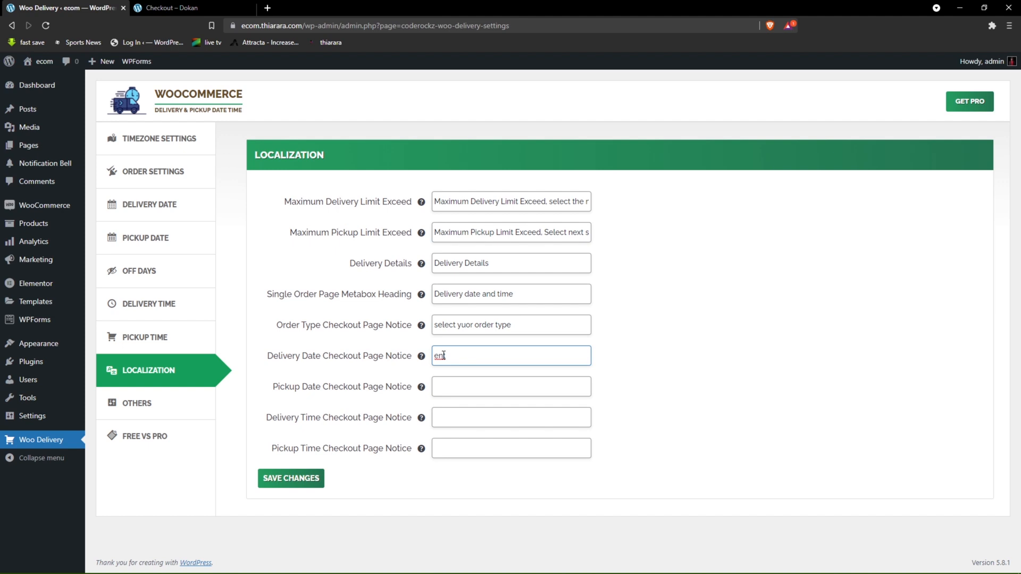
pyautogui.press('BackSpace')
pyautogui.press('BackSpace')
pyautogui.press('BackSpace')
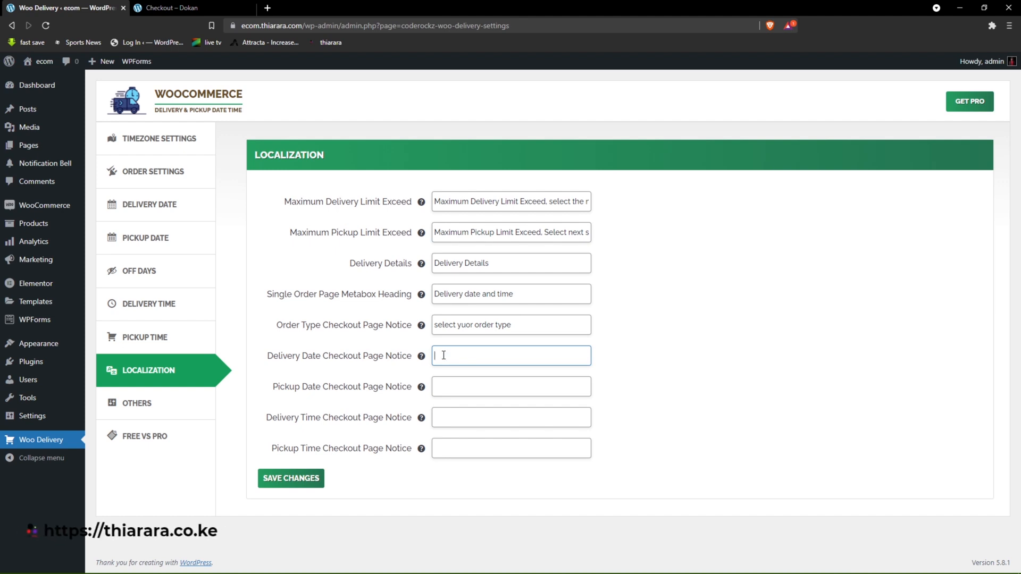
pyautogui.hotkey('ctrl', 'v')
# Set the Pickup Date Checkout Page Notice to "select pickup date" and the Delivery Time notice to "select delivery time".
pyautogui.click(468, 392)
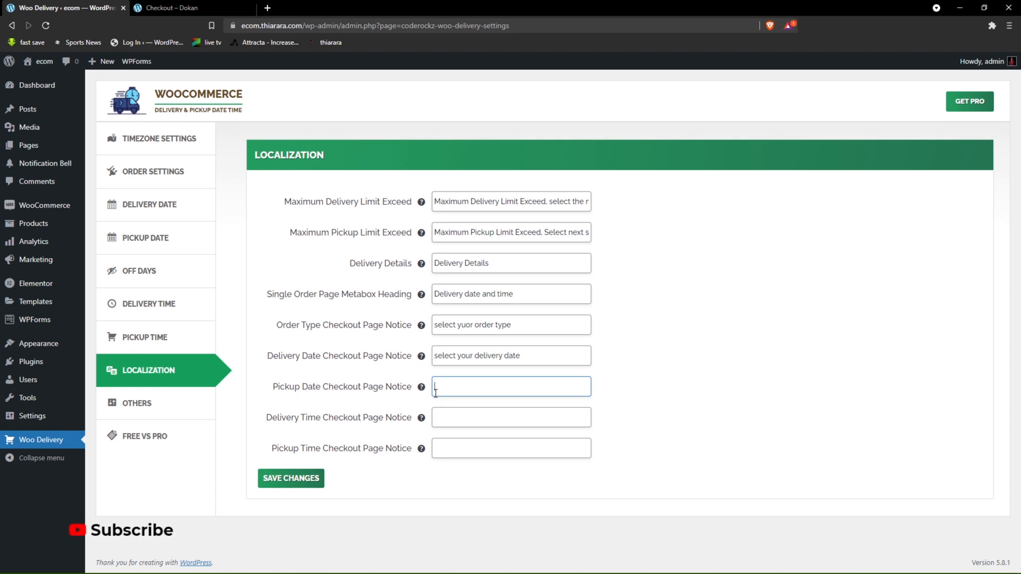
pyautogui.write('ect')
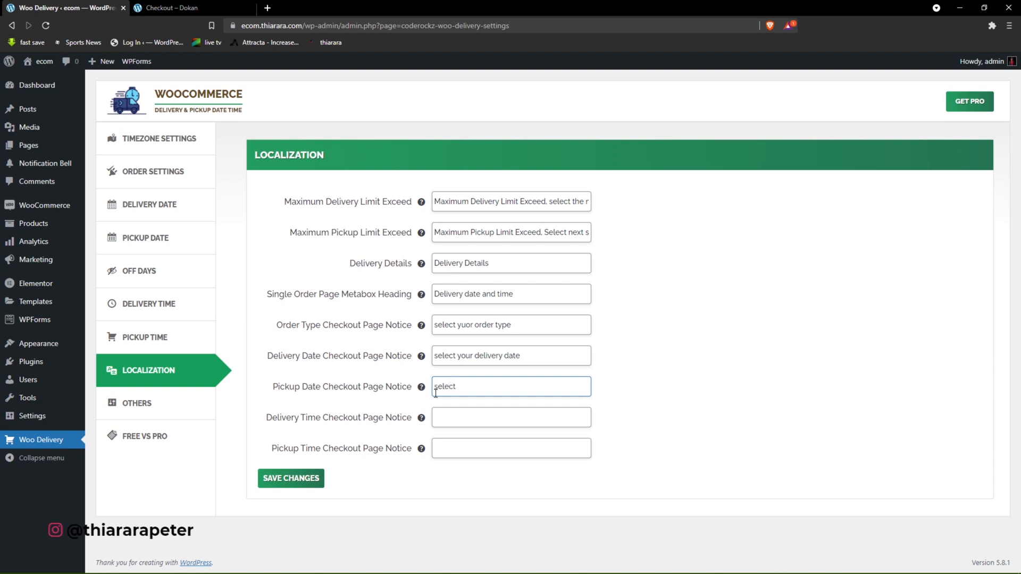
pyautogui.write(' pickup date')
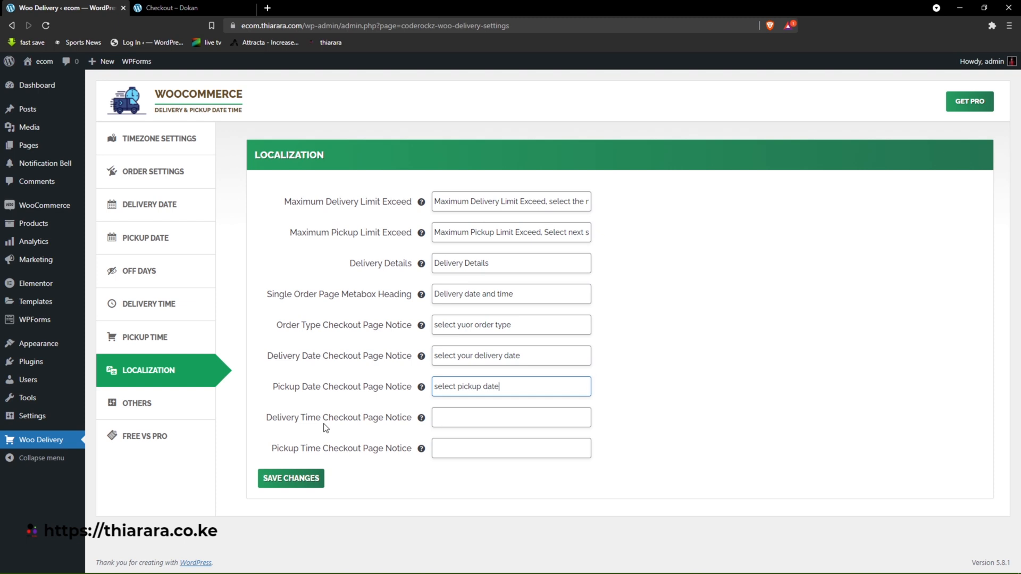
pyautogui.click(458, 421)
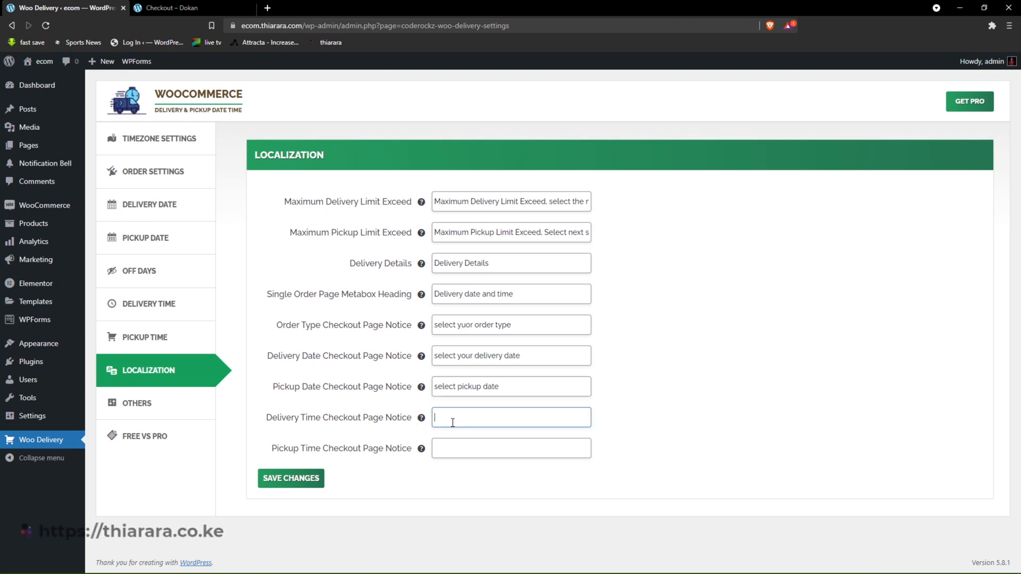
pyautogui.write('select ')
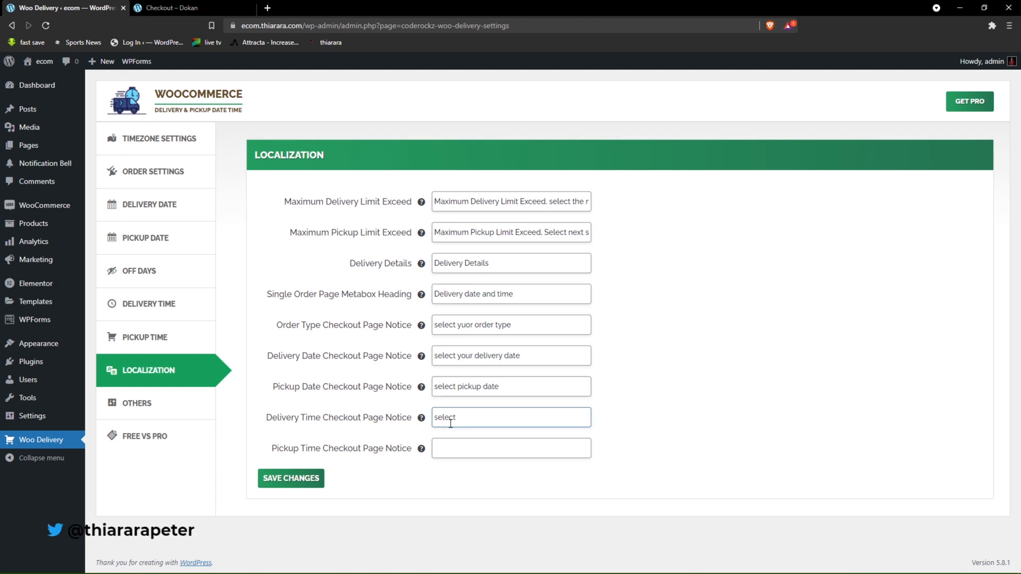
pyautogui.write('delivery time')
# Set the Pickup Time Checkout Page Notice to "select pick up time" and save the Localization settings.
pyautogui.click(461, 447)
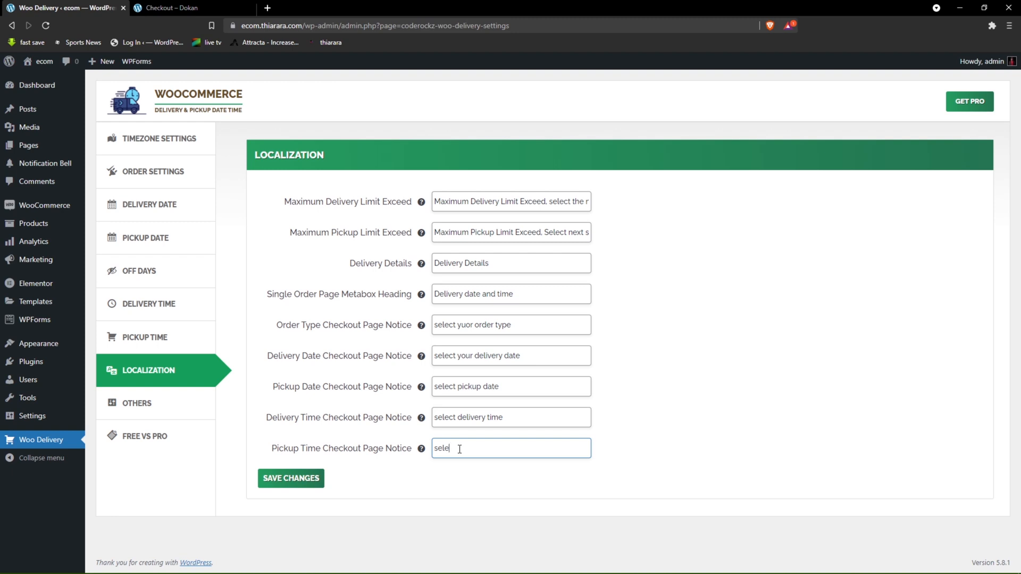
pyautogui.write('ct pick up time')
pyautogui.click(311, 479)
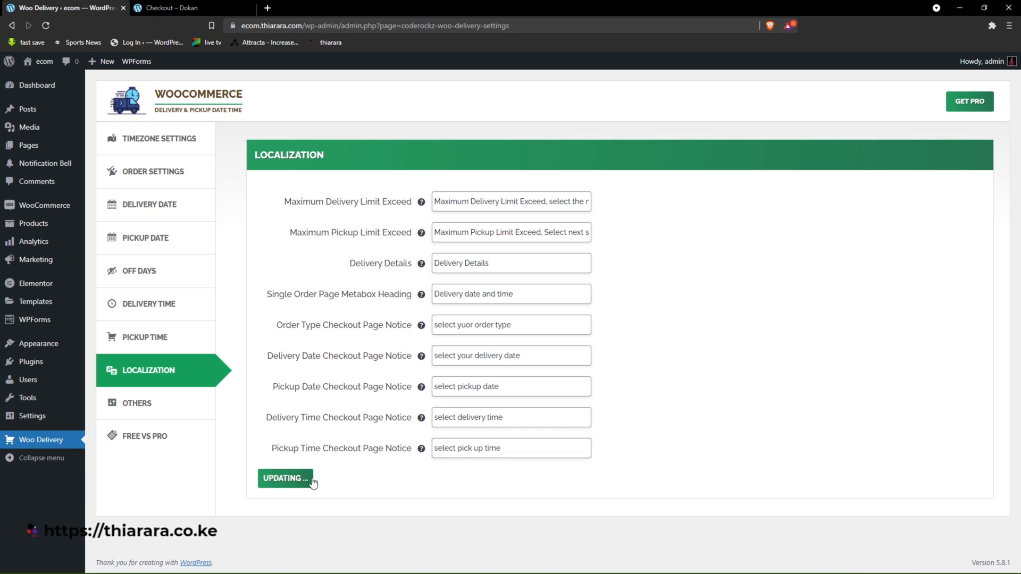
# In the Others settings, set Heading On The Checkout Page to "Delivery information", matching the heading on the Dokan checkout page.
pyautogui.click(148, 410)
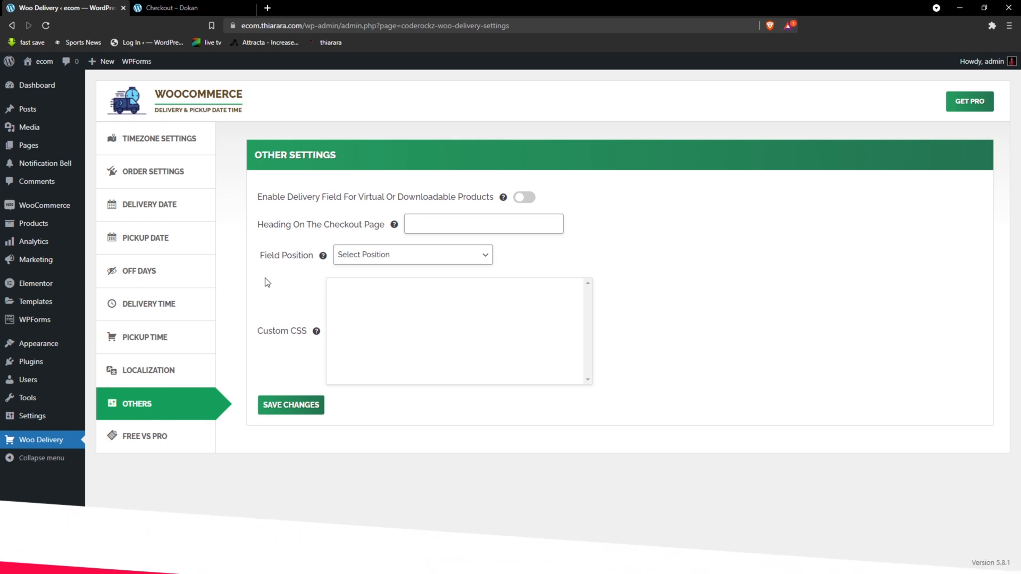
pyautogui.moveTo(258, 197); pyautogui.dragTo(483, 198)
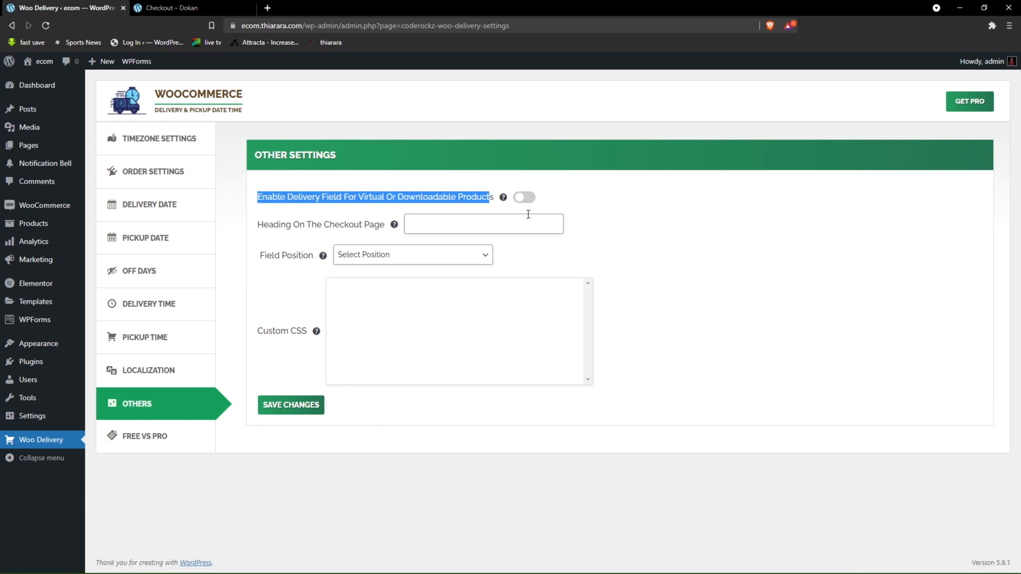
pyautogui.click(622, 207)
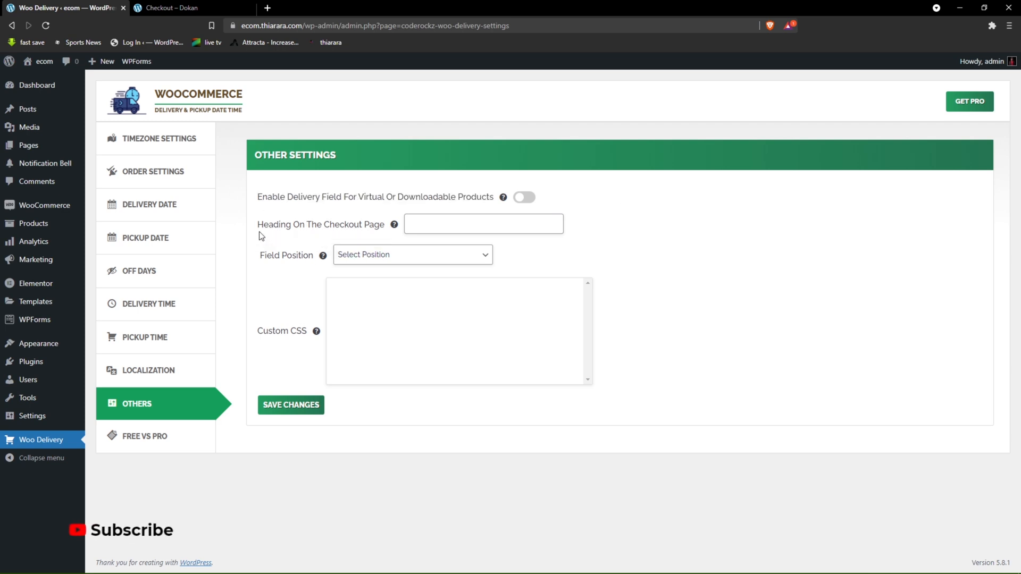
pyautogui.moveTo(259, 230); pyautogui.dragTo(380, 226)
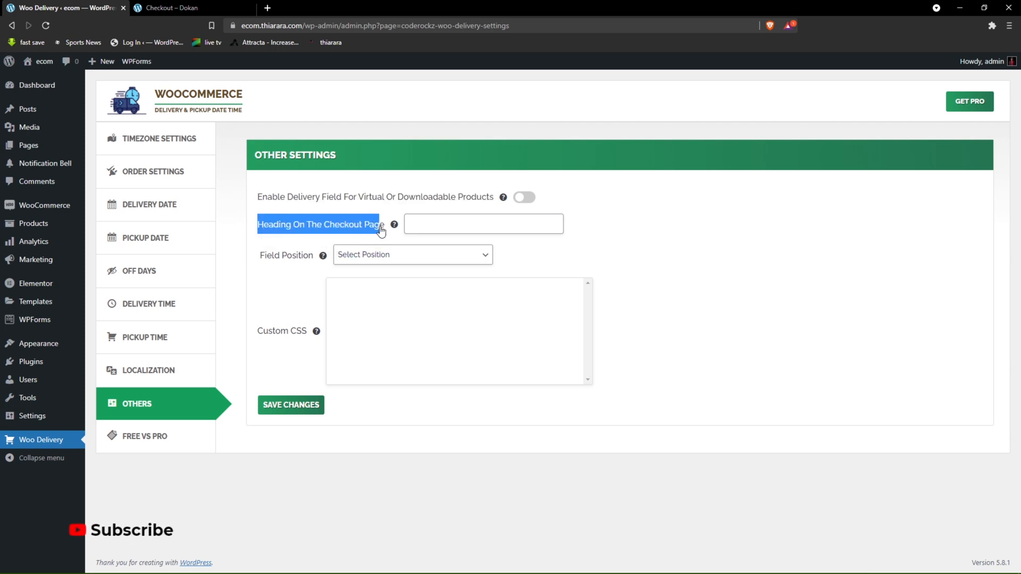
pyautogui.click(175, 7)
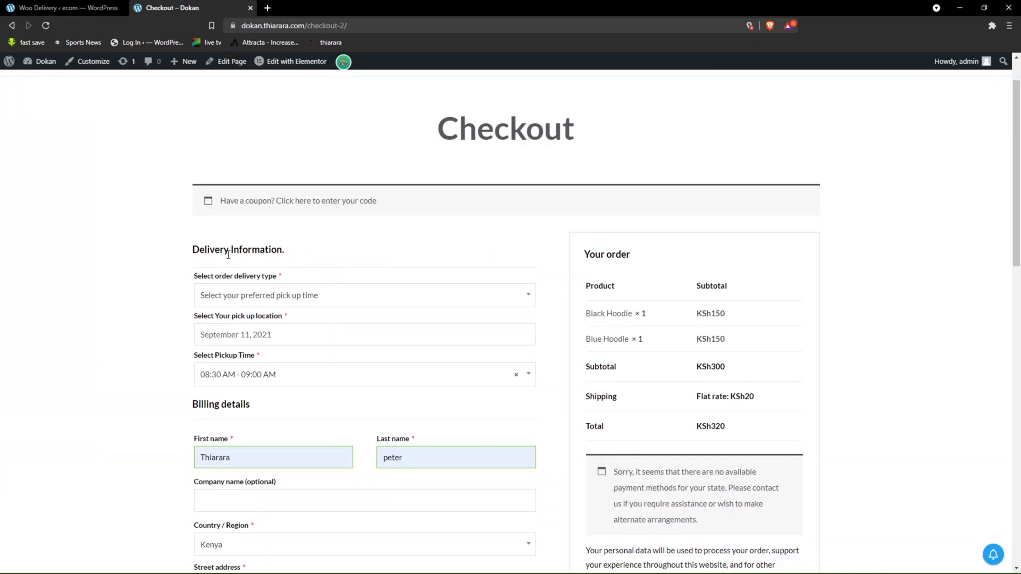
pyautogui.click(51, 7)
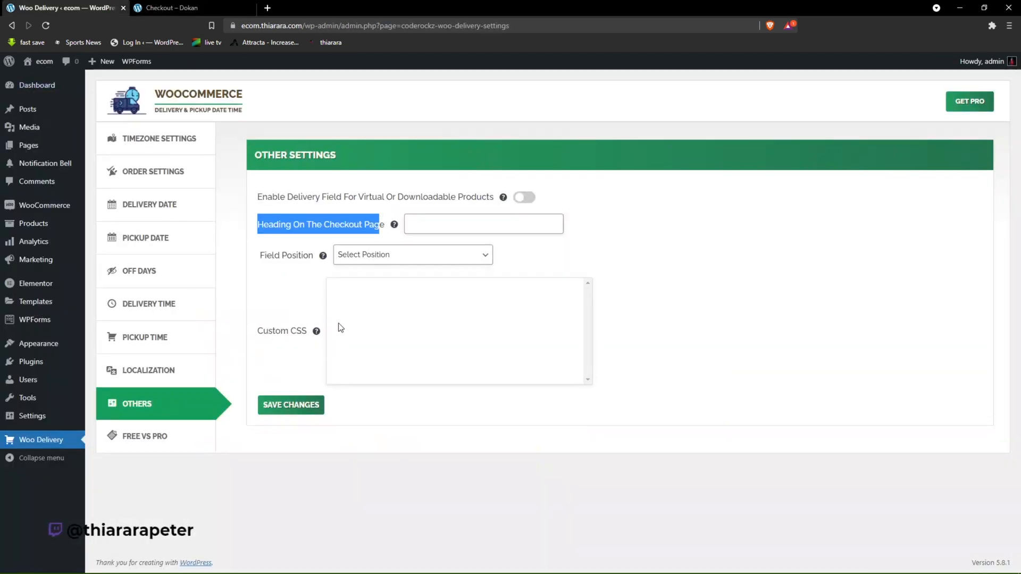
pyautogui.click(427, 230)
pyautogui.write('Delivery information')
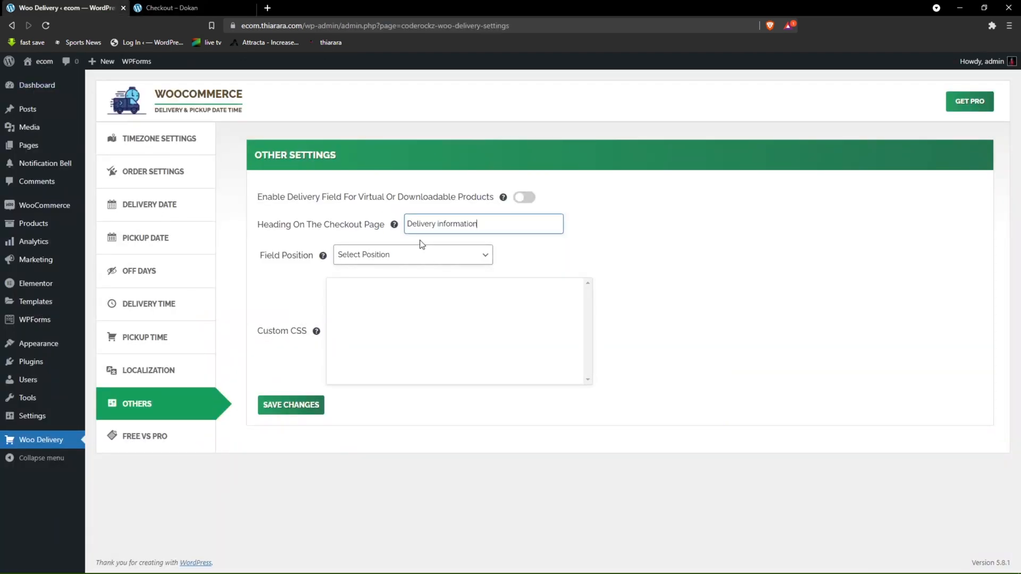
# Compare the Field Position options with where the delivery fields, billing details and delivery location sit on the Dokan checkout page.
pyautogui.click(364, 256)
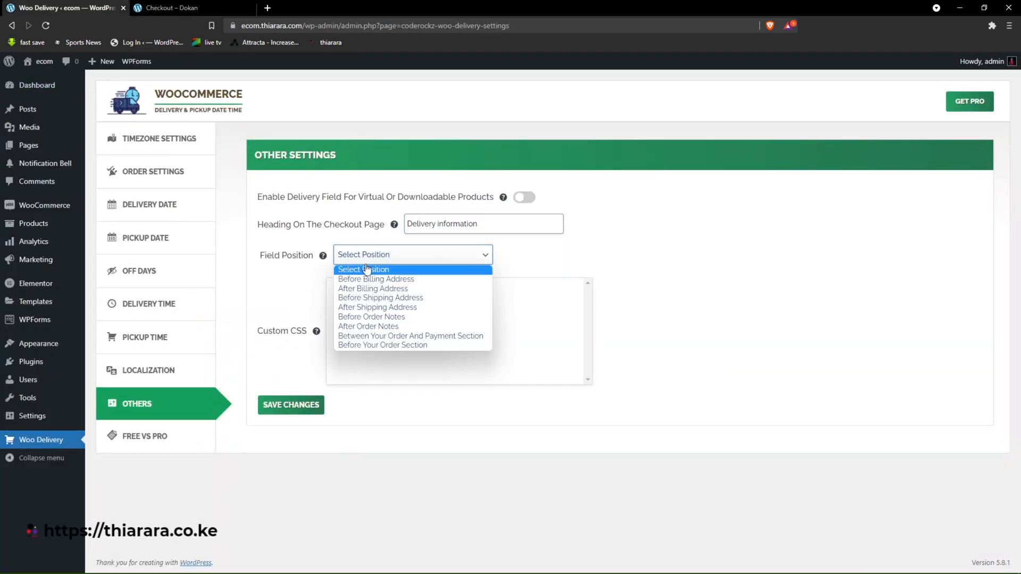
pyautogui.click(303, 277)
pyautogui.hotkey('ctrl', 'Tab')
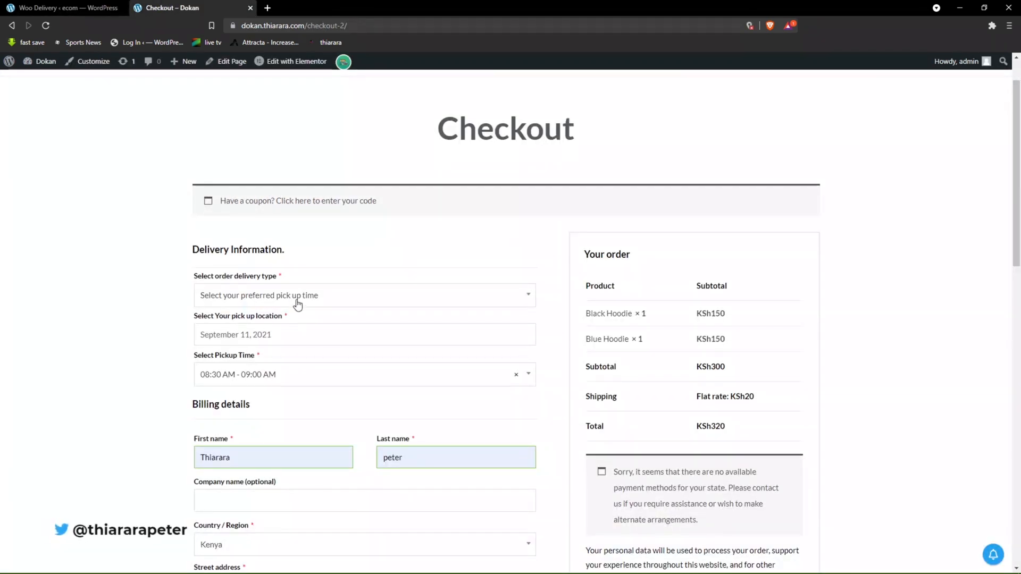
pyautogui.click(88, 11)
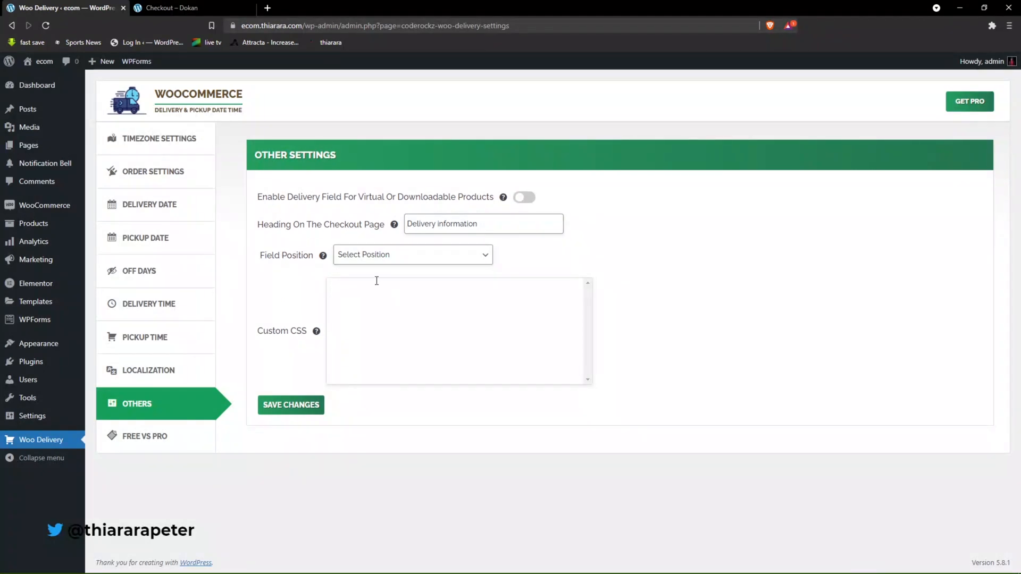
pyautogui.click(423, 266)
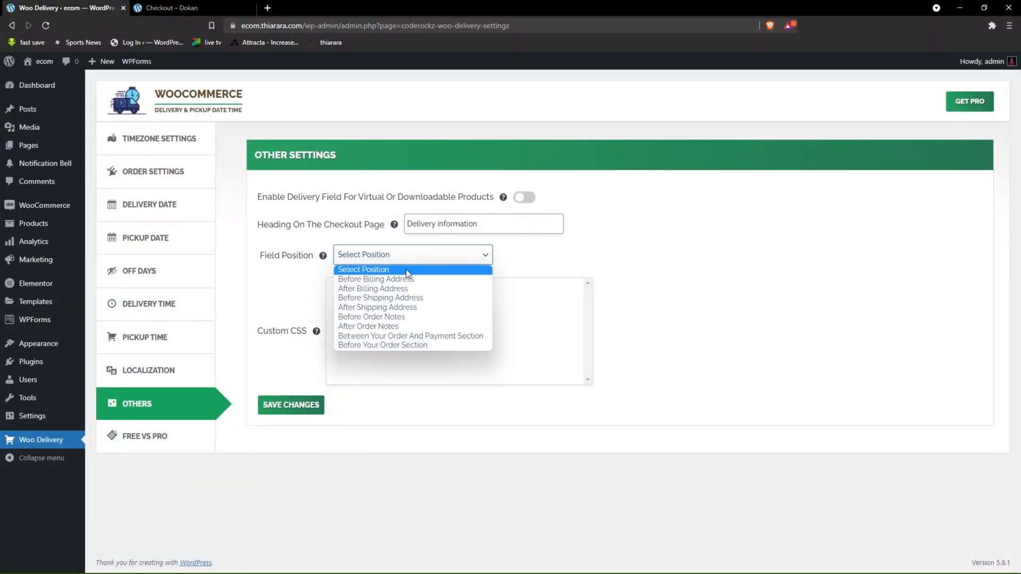
pyautogui.click(170, 8)
pyautogui.scroll(-2, 287, 353)
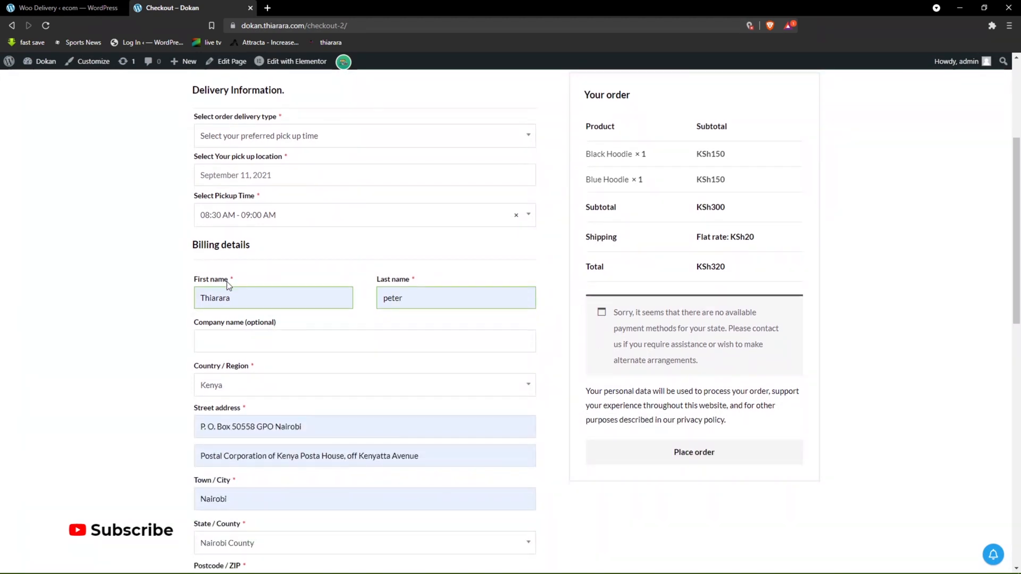
pyautogui.scroll(-2, 234, 294)
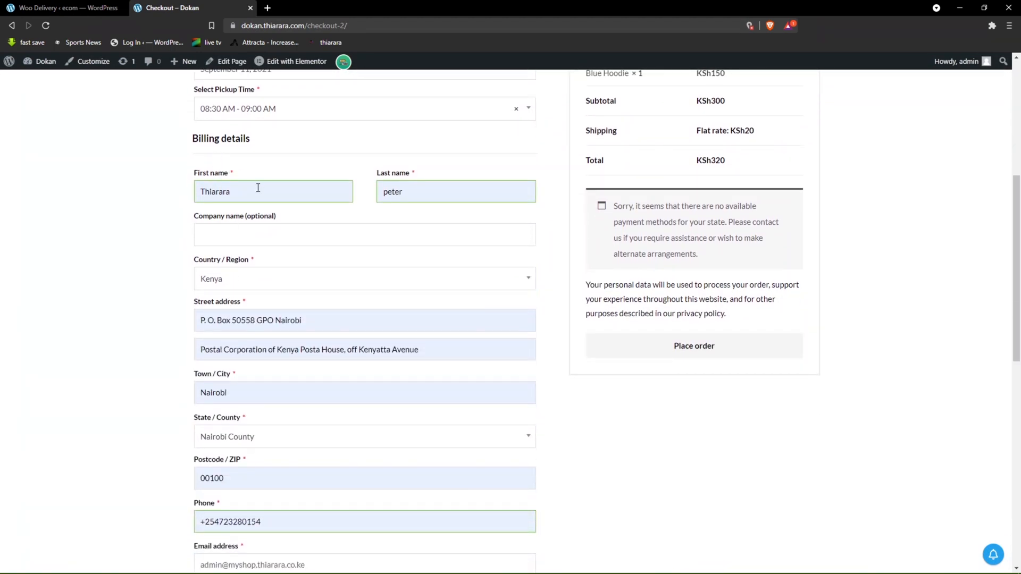
pyautogui.scroll(-2, 230, 420)
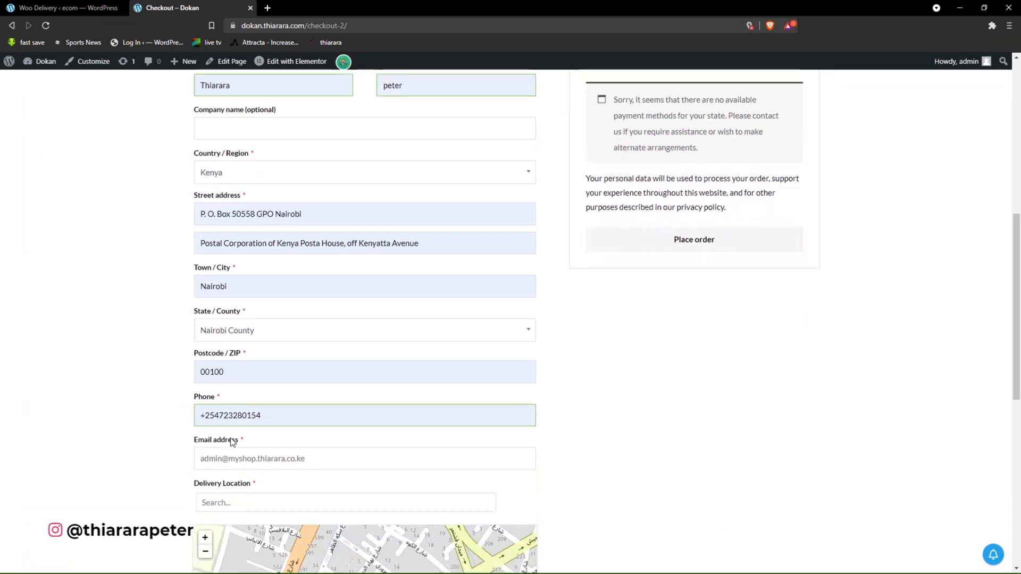
pyautogui.scroll(-3, 232, 441)
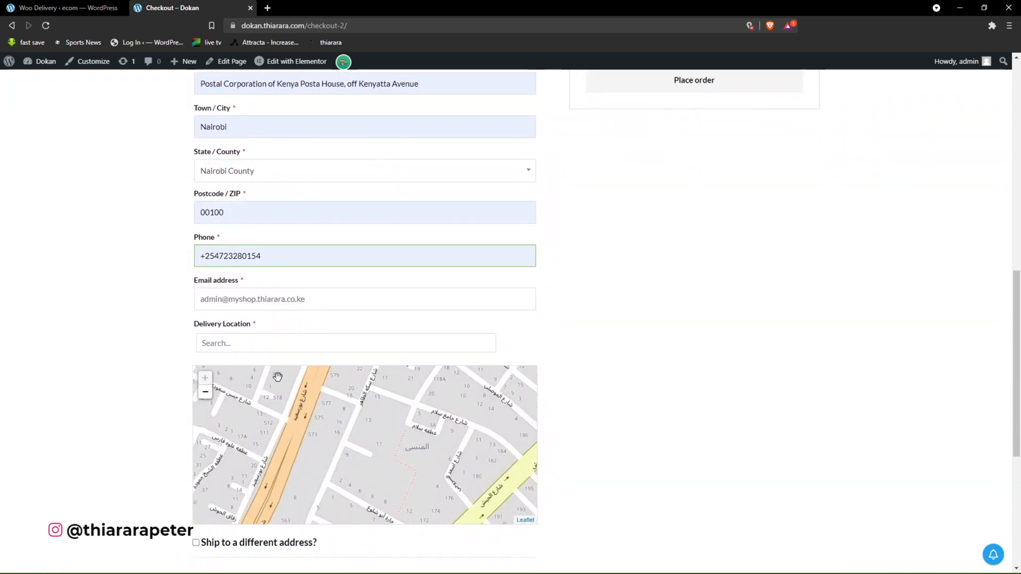
pyautogui.scroll(2, 178, 296)
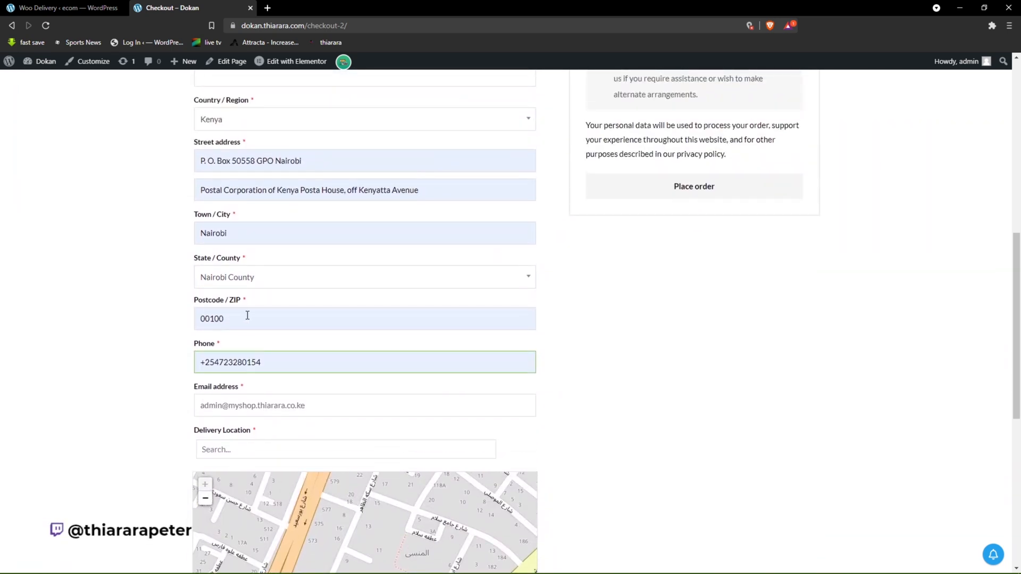
pyautogui.scroll(1, 257, 194)
pyautogui.scroll(4, 221, 169)
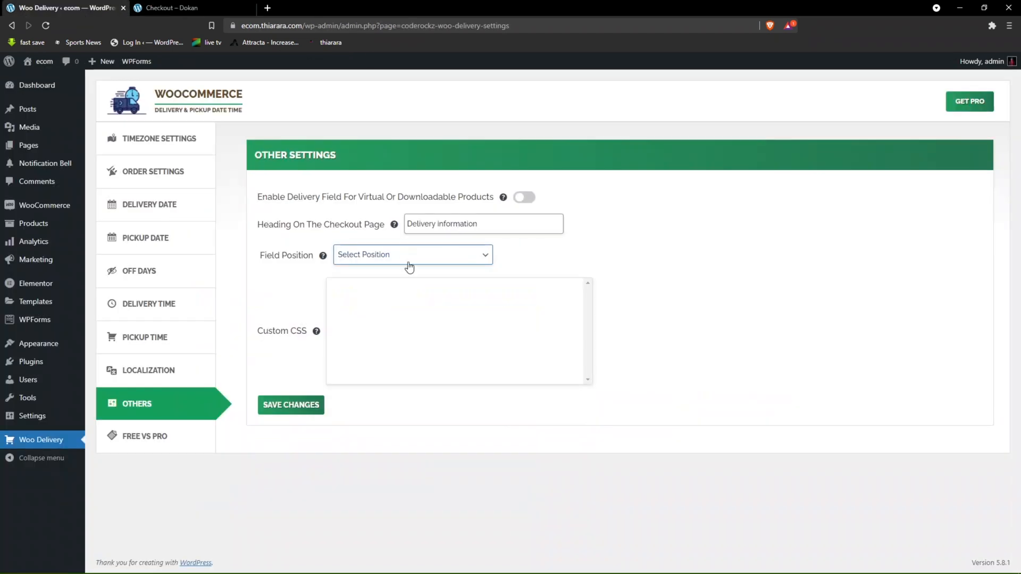
# Set the Field Position to Before Billing Address in the Others settings and save the changes.
pyautogui.click(64, 7)
pyautogui.click(401, 258)
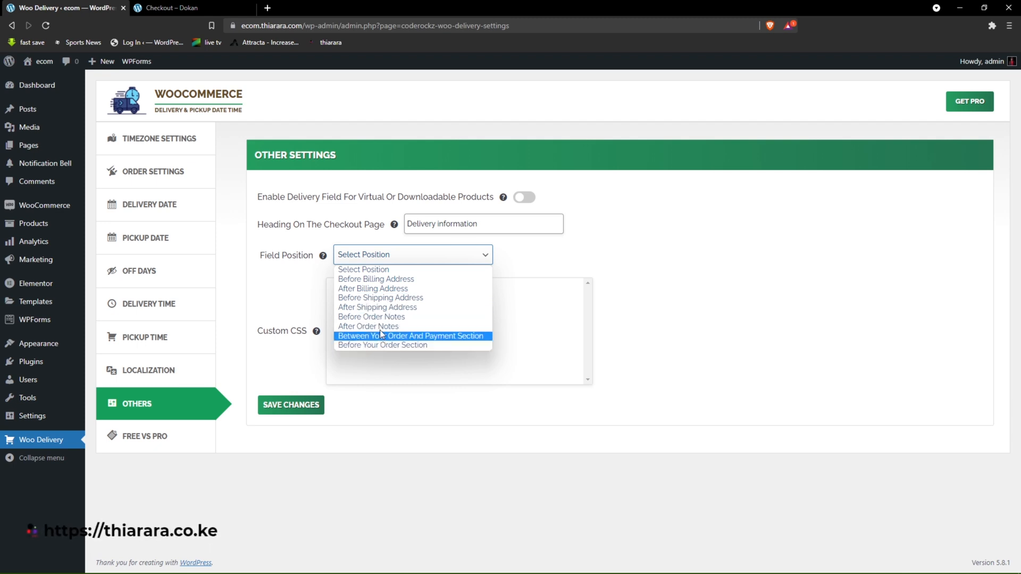
pyautogui.click(396, 279)
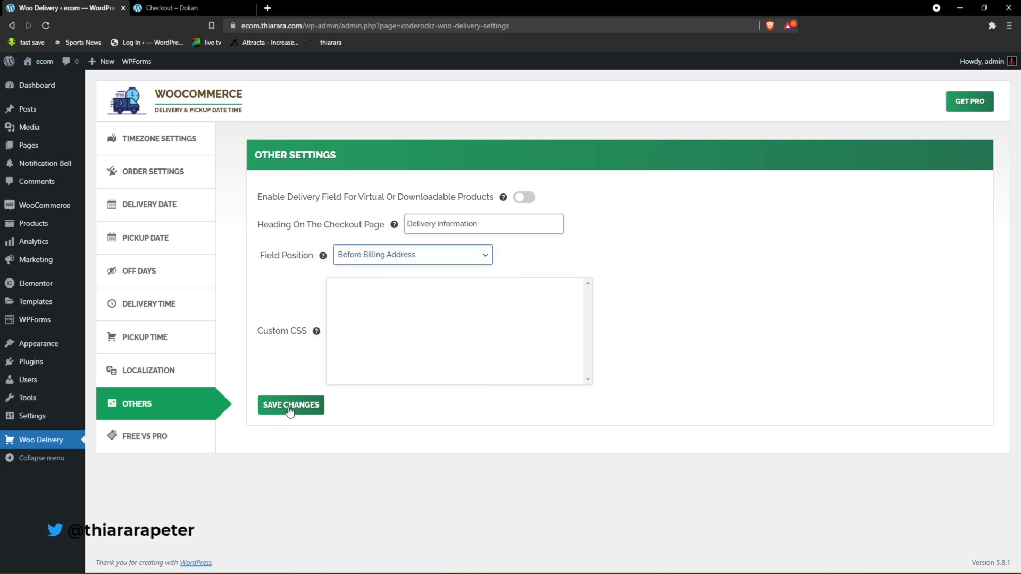
pyautogui.click(289, 408)
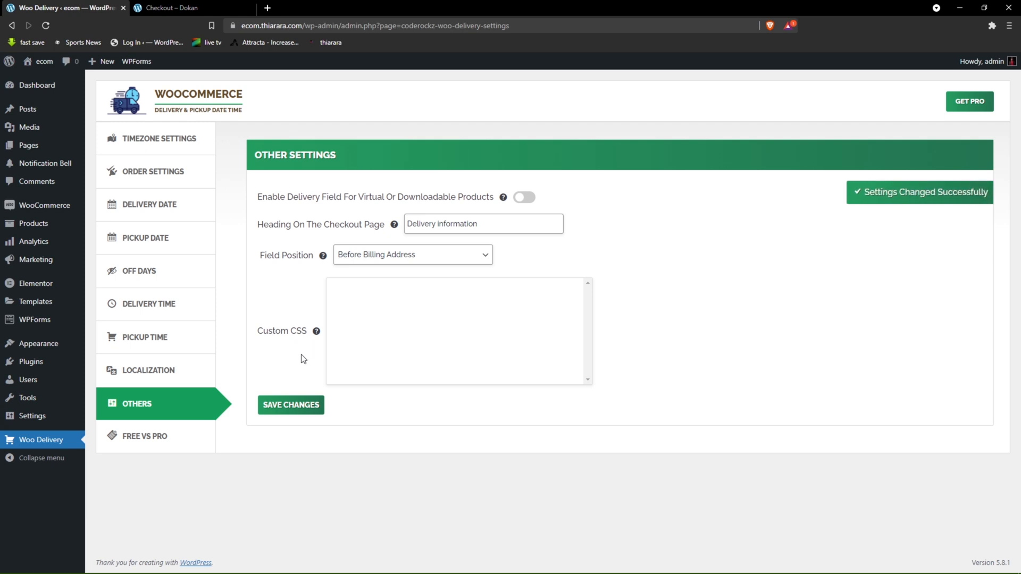
# Review the Free vs Pro feature comparison and return to the Timezone Settings.
pyautogui.click(163, 434)
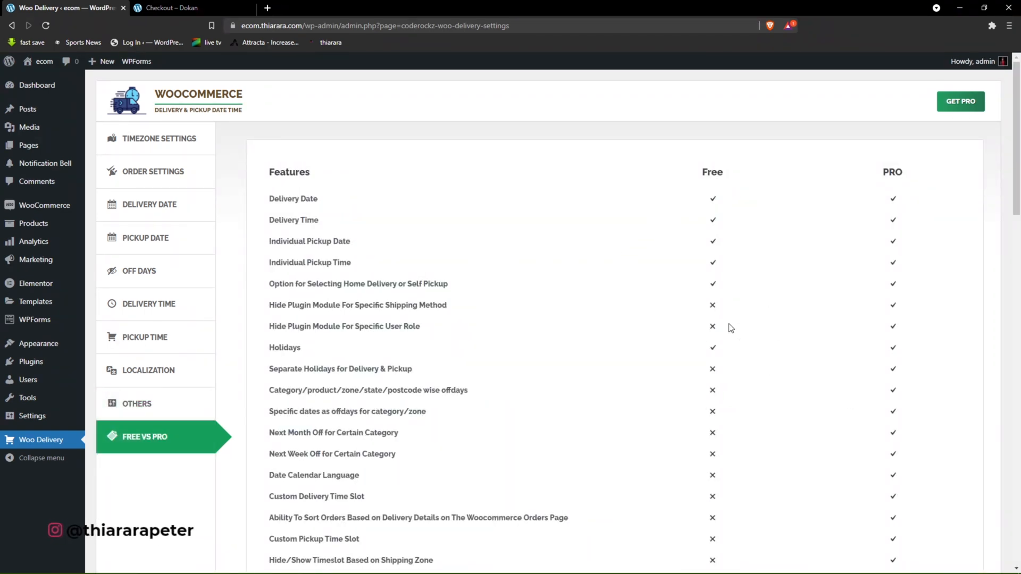
pyautogui.click(154, 150)
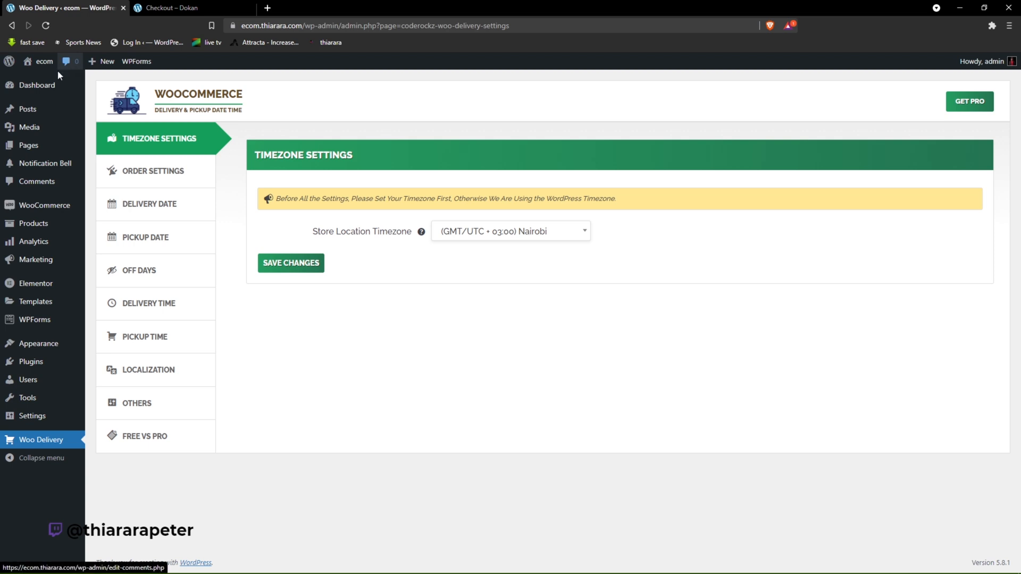
# Open the live site in a new browser tab and add the Blue Hoodie and Faint Washed Denim Blue Jeans from the store to the cart.
pyautogui.moveTo(48, 88)
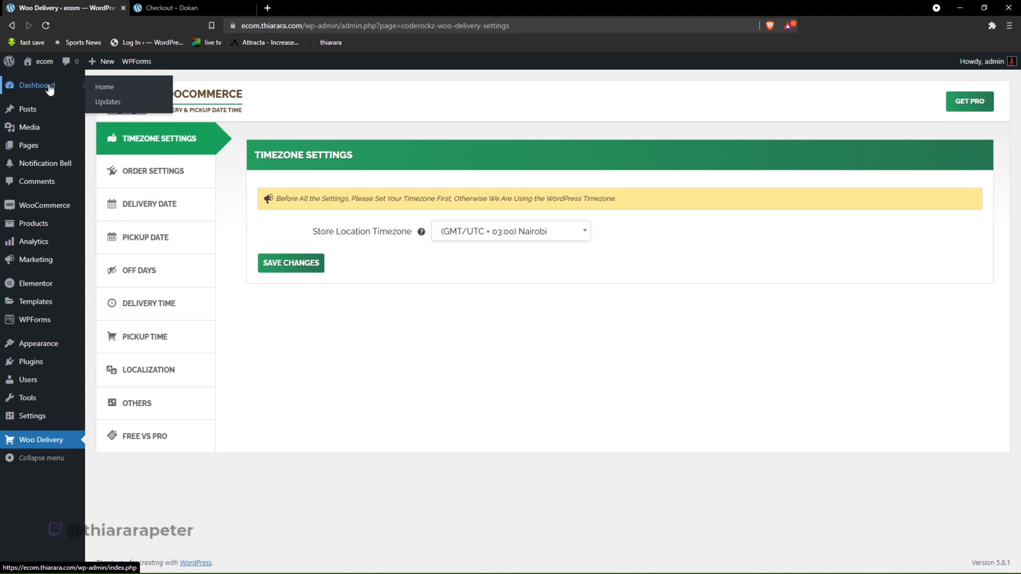
pyautogui.moveTo(44, 73)
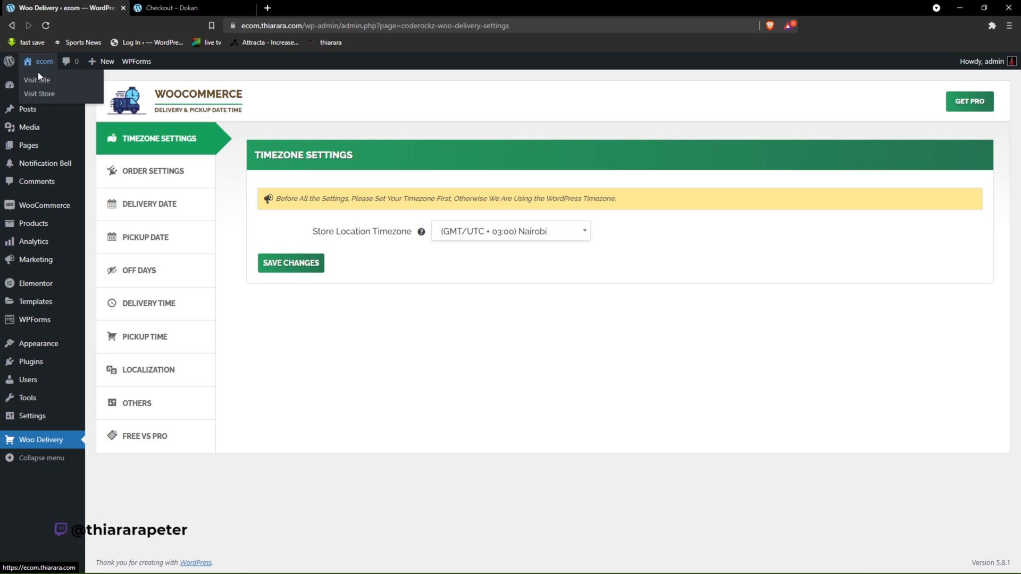
pyautogui.rightClick(38, 76)
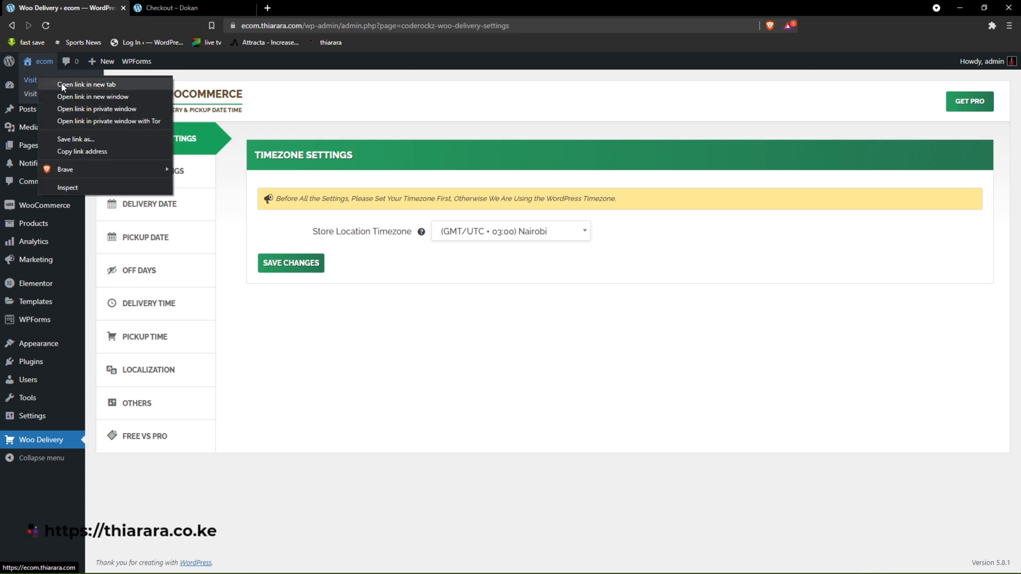
pyautogui.click(61, 85)
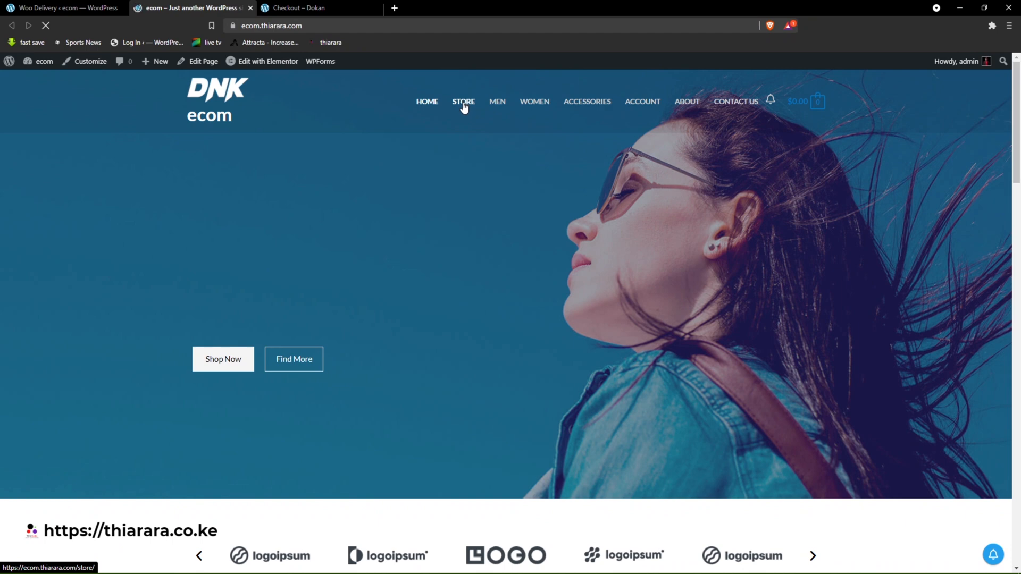
pyautogui.click(463, 104)
pyautogui.scroll(-5, 622, 351)
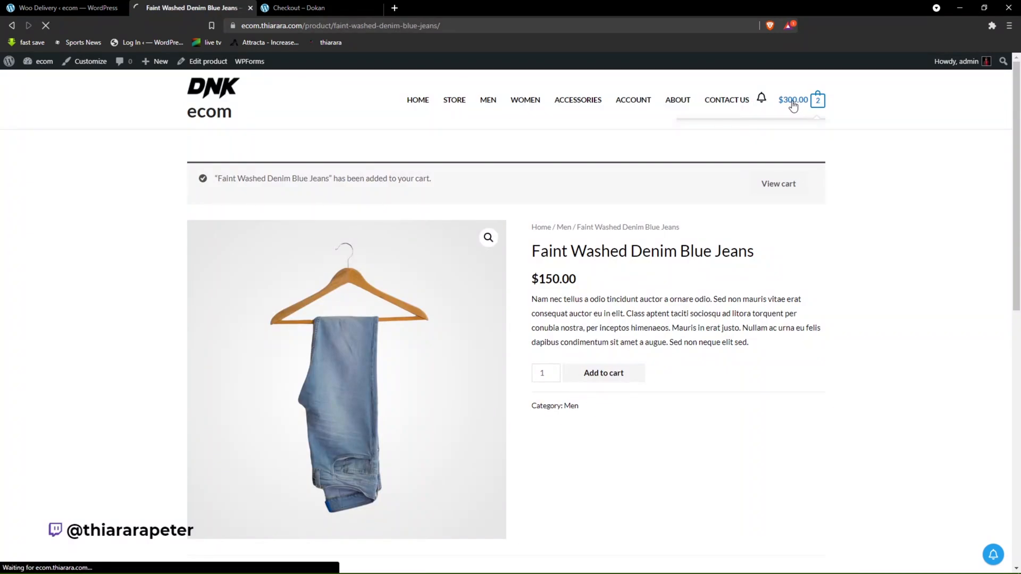
# Open the cart and proceed to checkout with the two products.
pyautogui.moveTo(792, 105)
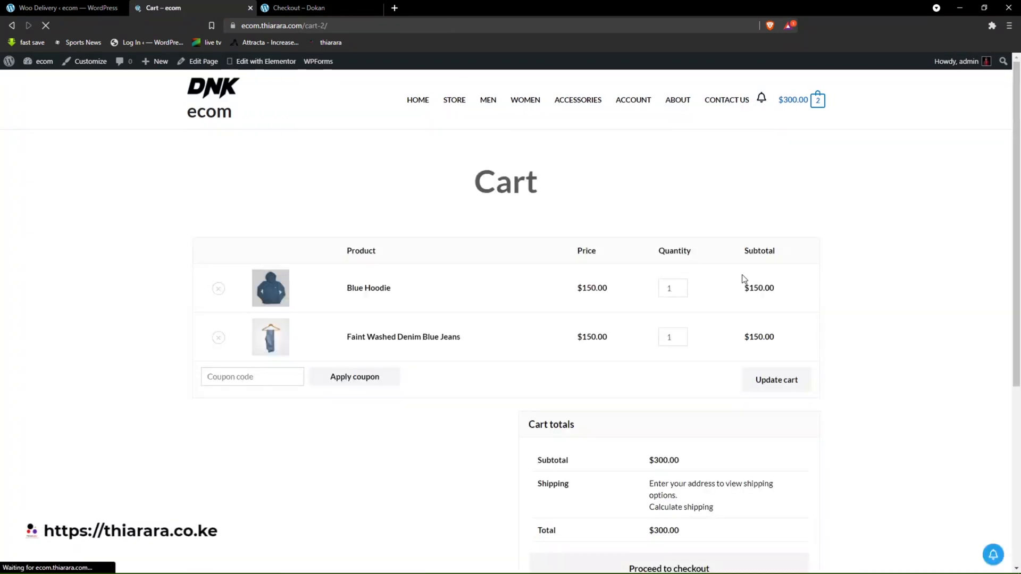
pyautogui.scroll(-3, 600, 422)
pyautogui.click(600, 421)
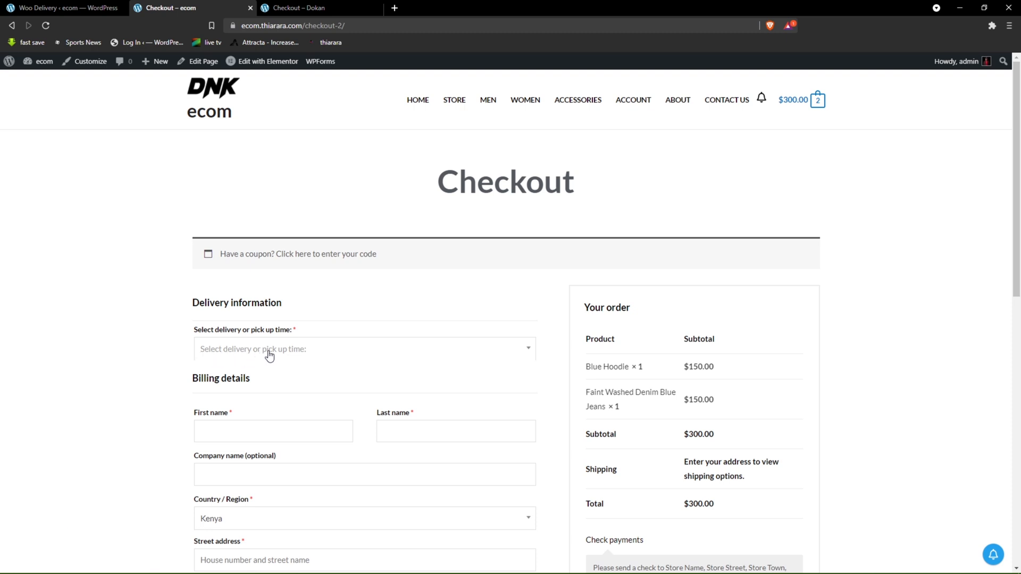
# Choose "select your deliver date" as the order option under Delivery information and open the delivery date calendar.
pyautogui.click(352, 351)
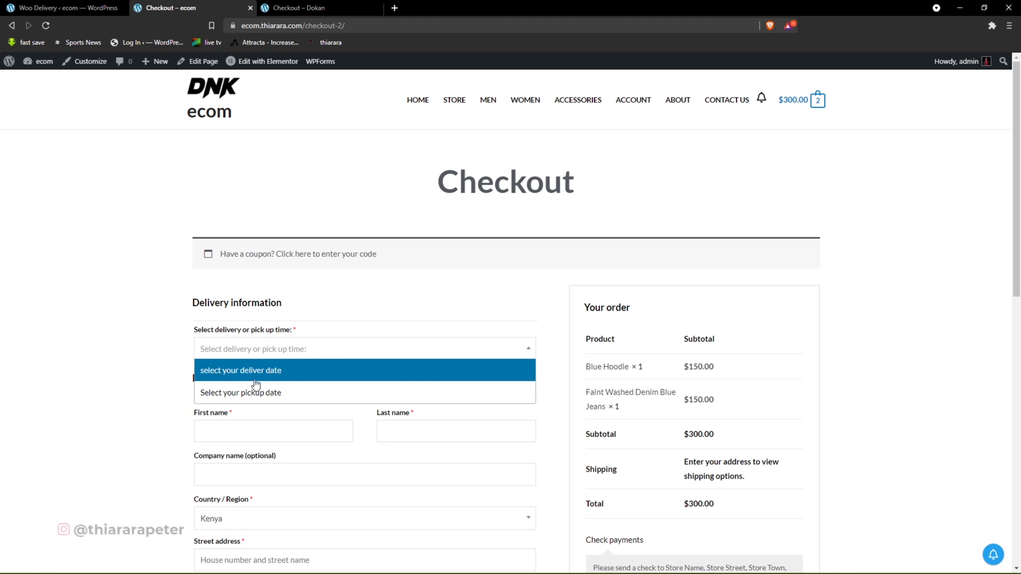
pyautogui.click(282, 371)
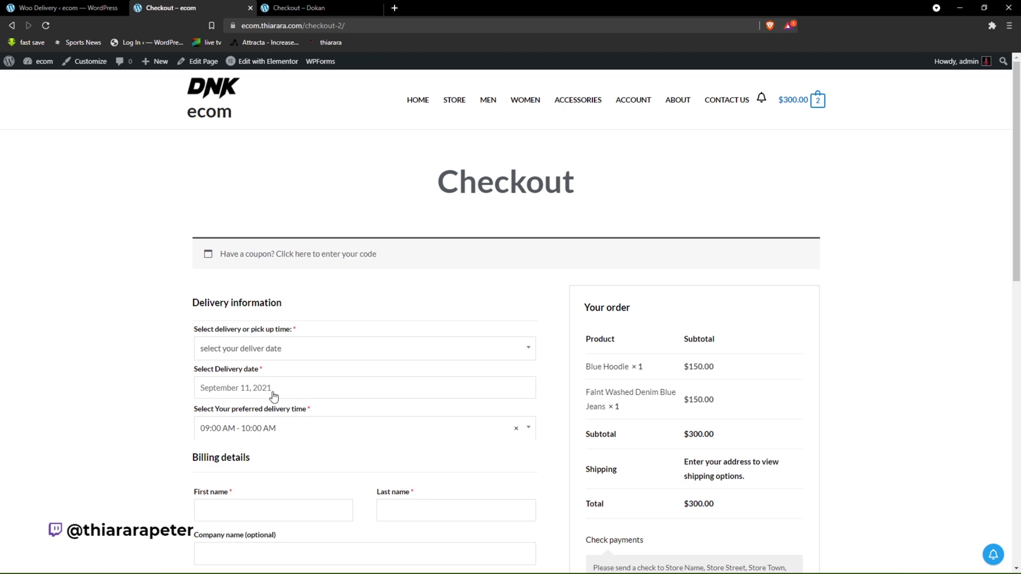
pyautogui.click(277, 392)
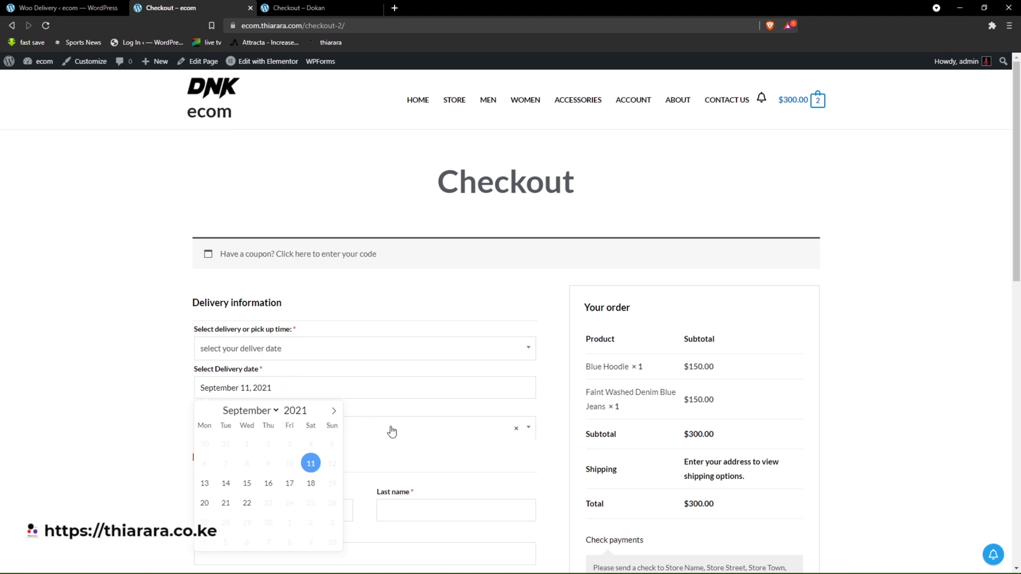
# Look through the preferred delivery time slots and select 09:00 AM - 10:00 AM.
pyautogui.click(425, 434)
pyautogui.scroll(-2, 264, 472)
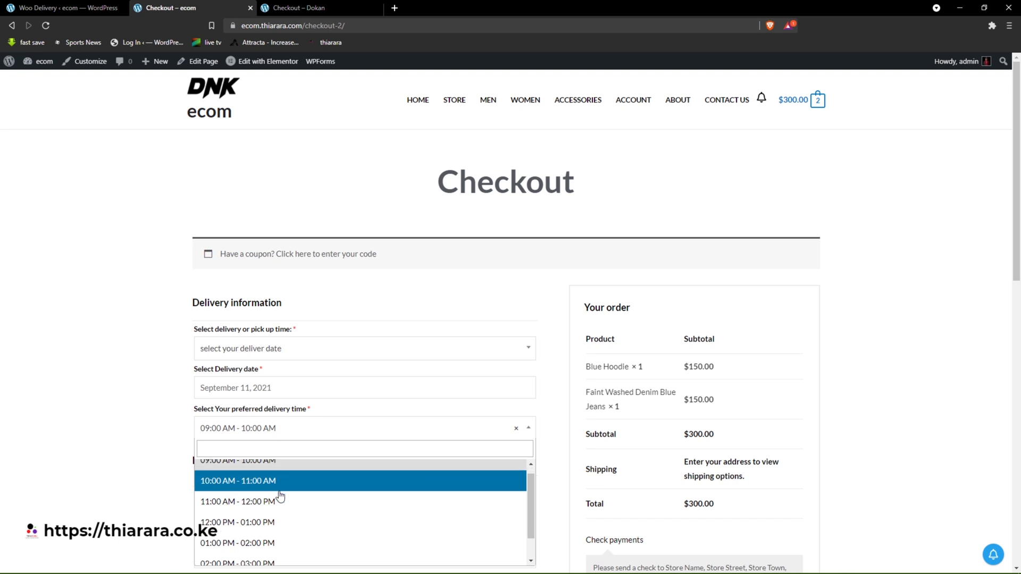
pyautogui.scroll(2, 245, 478)
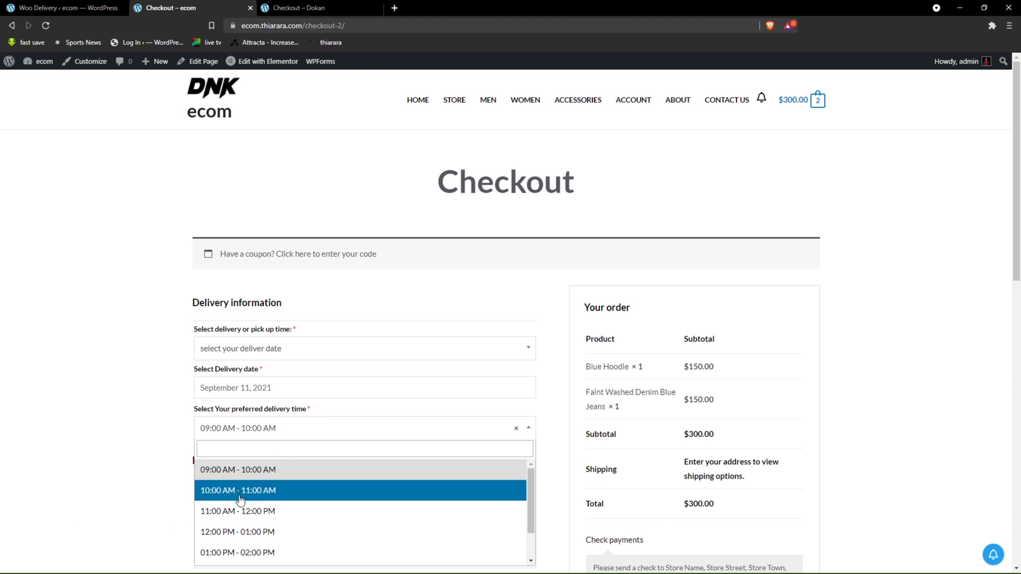
pyautogui.scroll(-2, 236, 495)
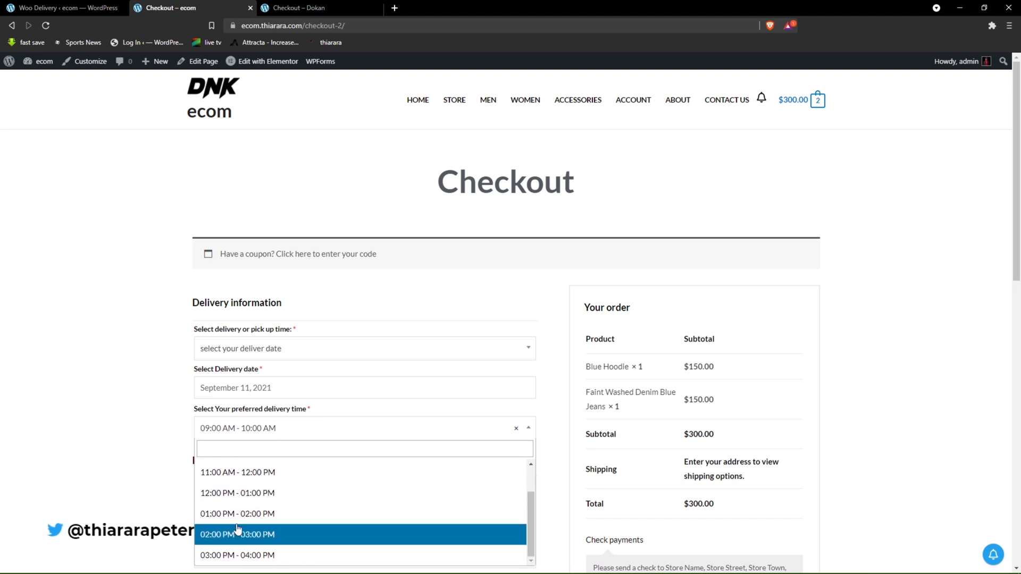
pyautogui.scroll(2, 226, 494)
pyautogui.scroll(-1, 224, 494)
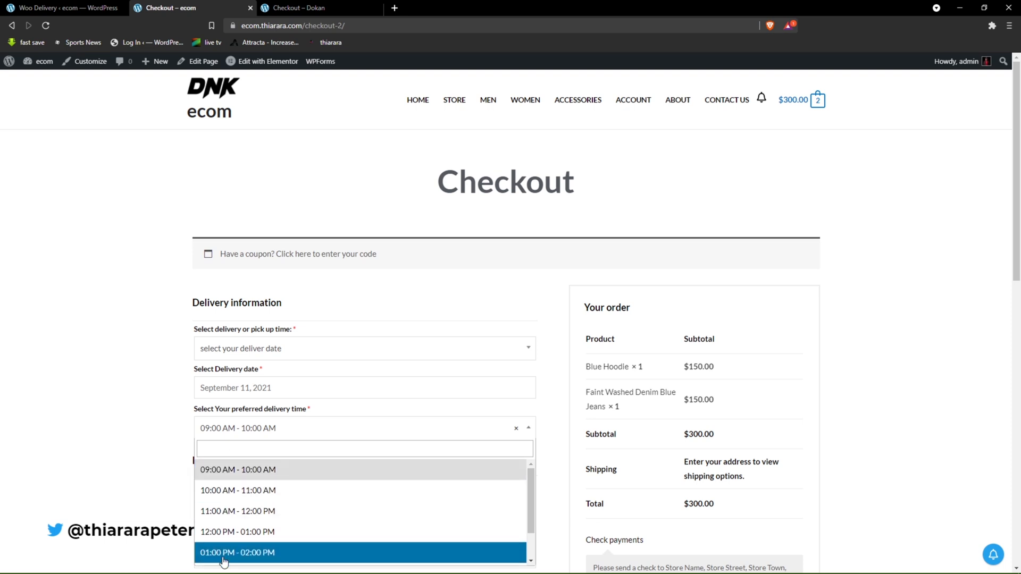
pyautogui.scroll(1, 224, 478)
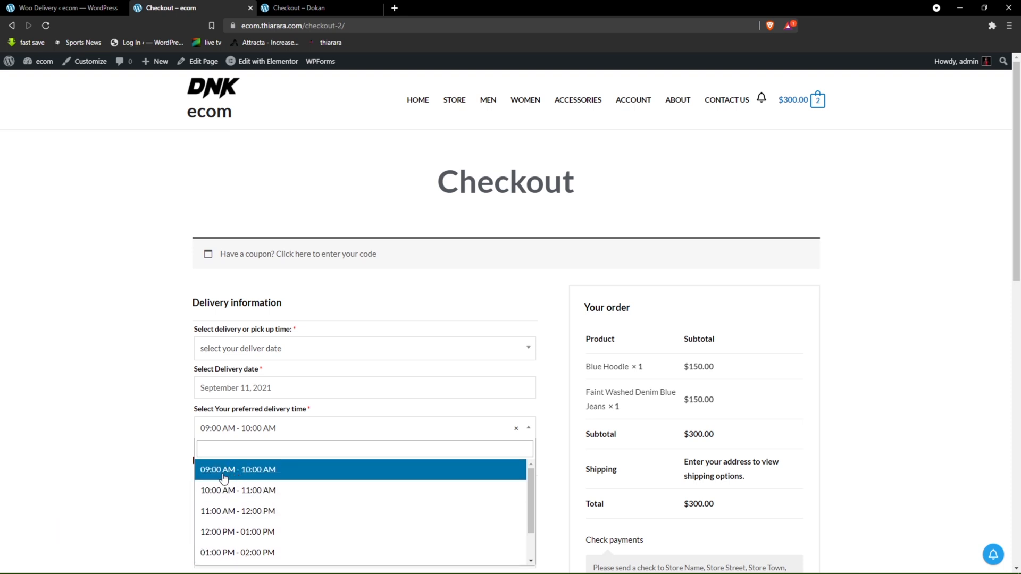
pyautogui.click(224, 477)
# Fill in the checkout billing details from the browser's saved address.
pyautogui.click(262, 512)
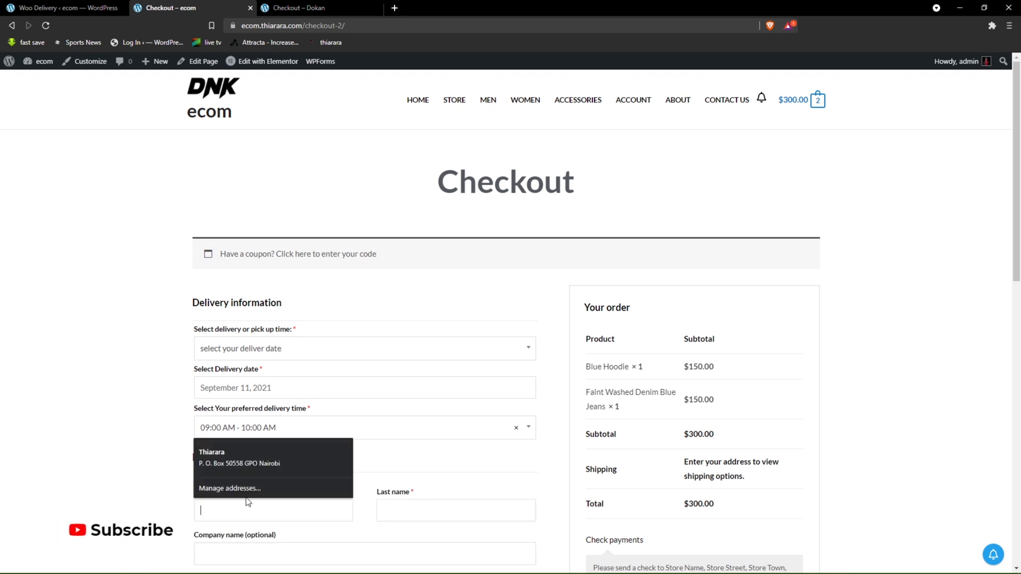
pyautogui.click(251, 457)
pyautogui.scroll(-2, 651, 446)
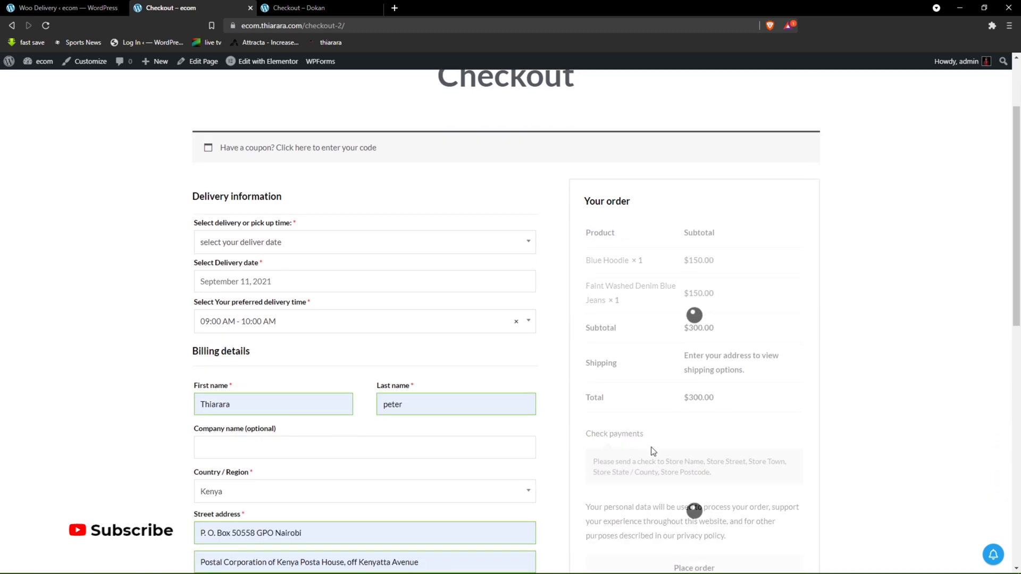
# Examine the completed checkout page, including the order summary, billing details, different shipping address option and order notes.
pyautogui.scroll(-3, 672, 412)
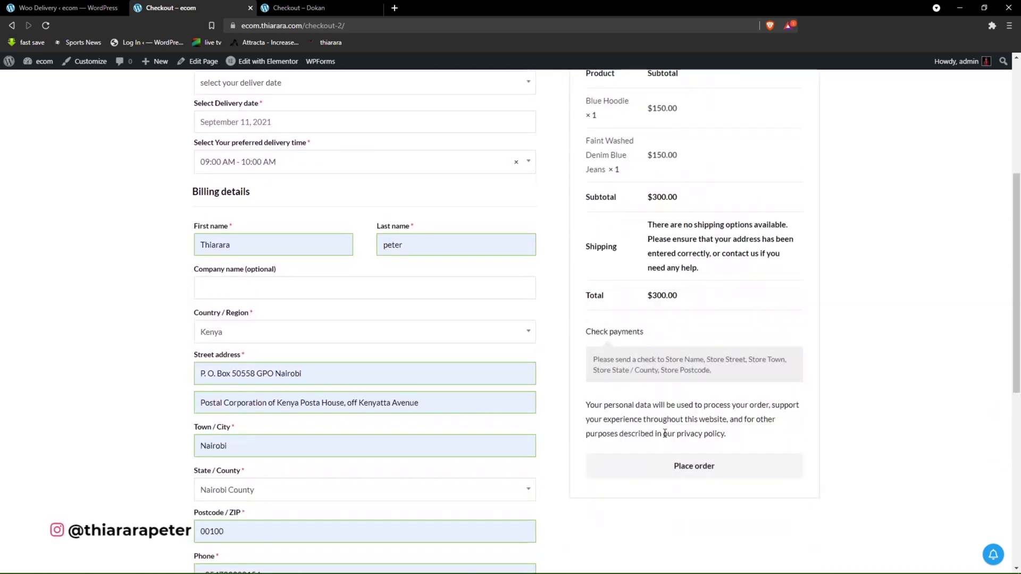
pyautogui.scroll(1, 597, 265)
pyautogui.scroll(2, 576, 447)
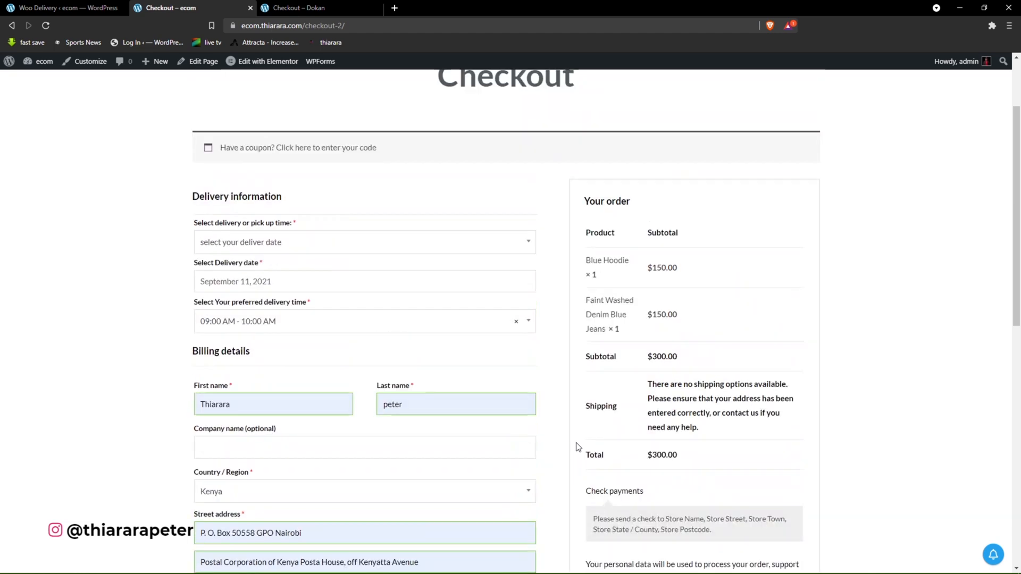
pyautogui.scroll(-8, 547, 448)
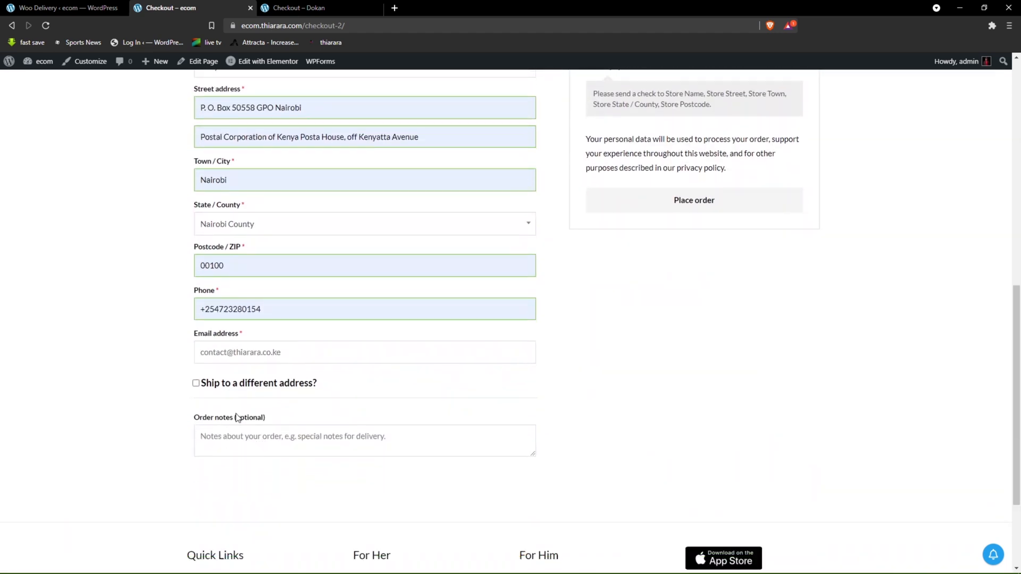
pyautogui.scroll(-2, 240, 436)
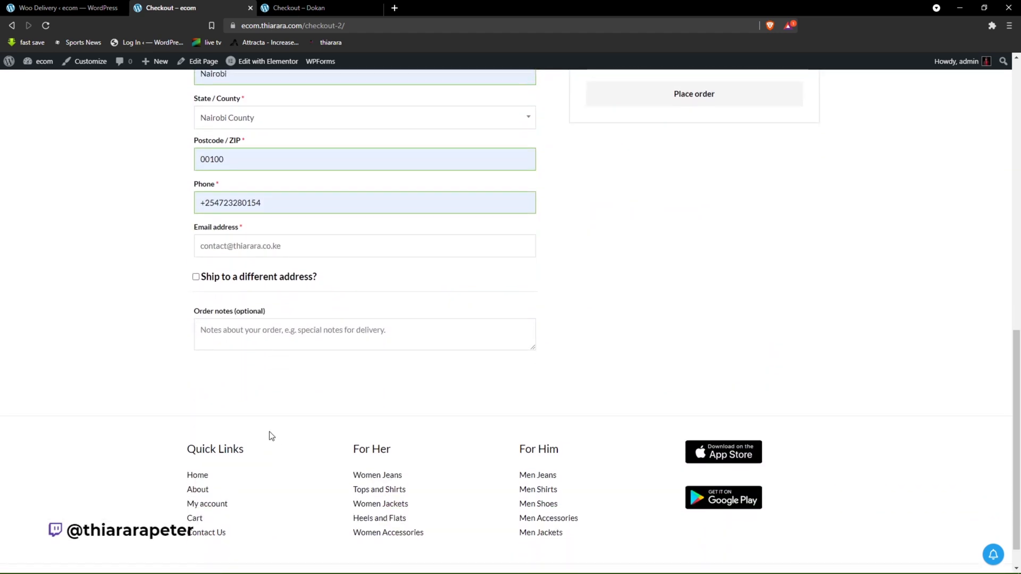
pyautogui.scroll(2, 261, 426)
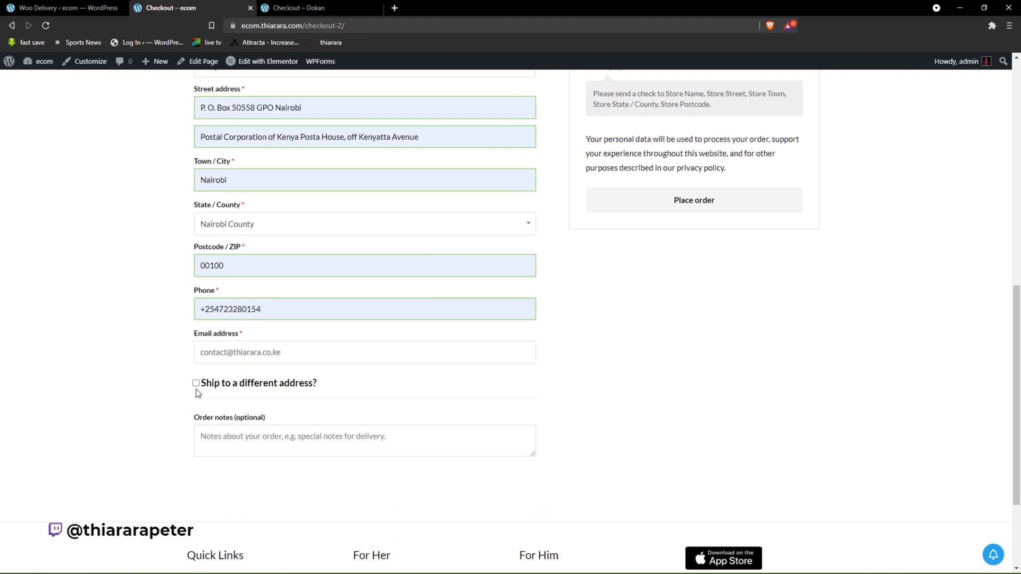
pyautogui.scroll(10, 292, 460)
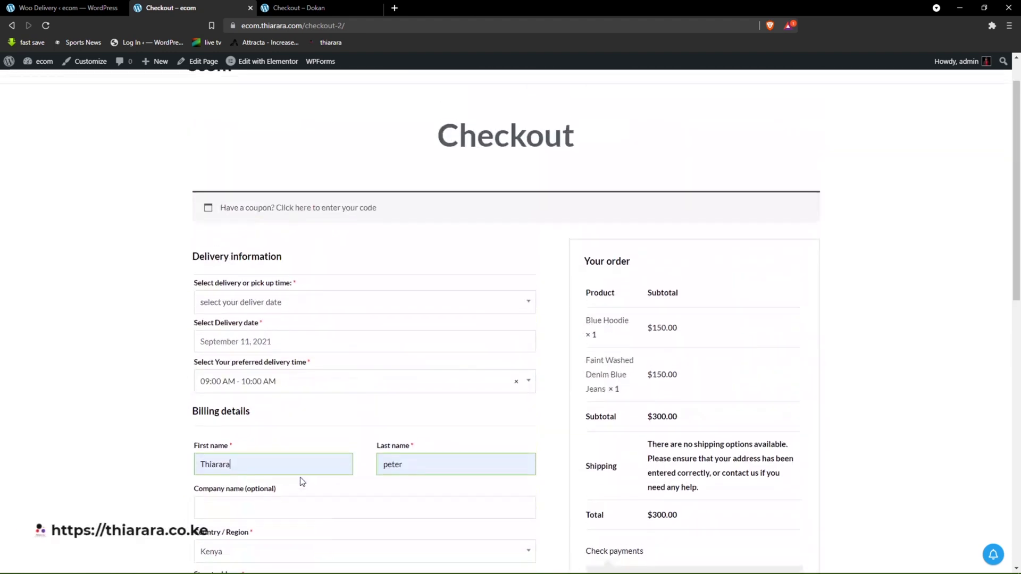
pyautogui.scroll(1, 298, 452)
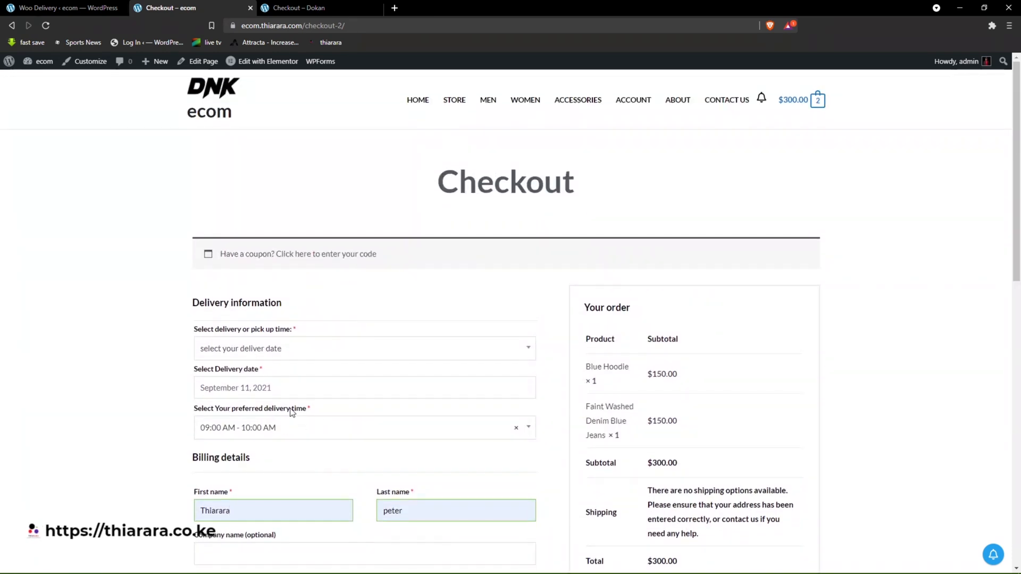
# Switch the order option to "Select your pickup date" and check which pickup dates the calendar offers.
pyautogui.click(300, 349)
pyautogui.click(263, 391)
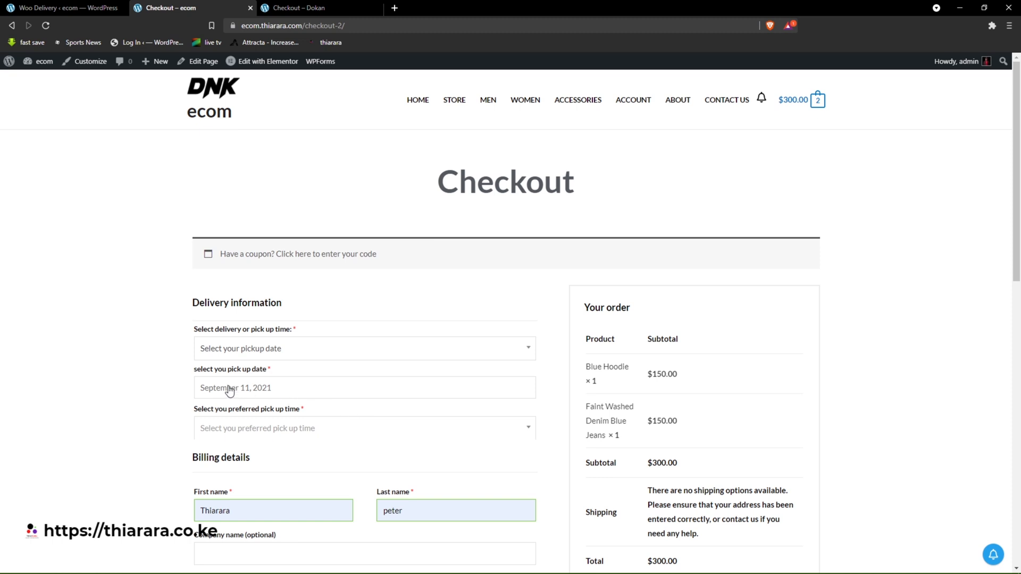
pyautogui.click(285, 391)
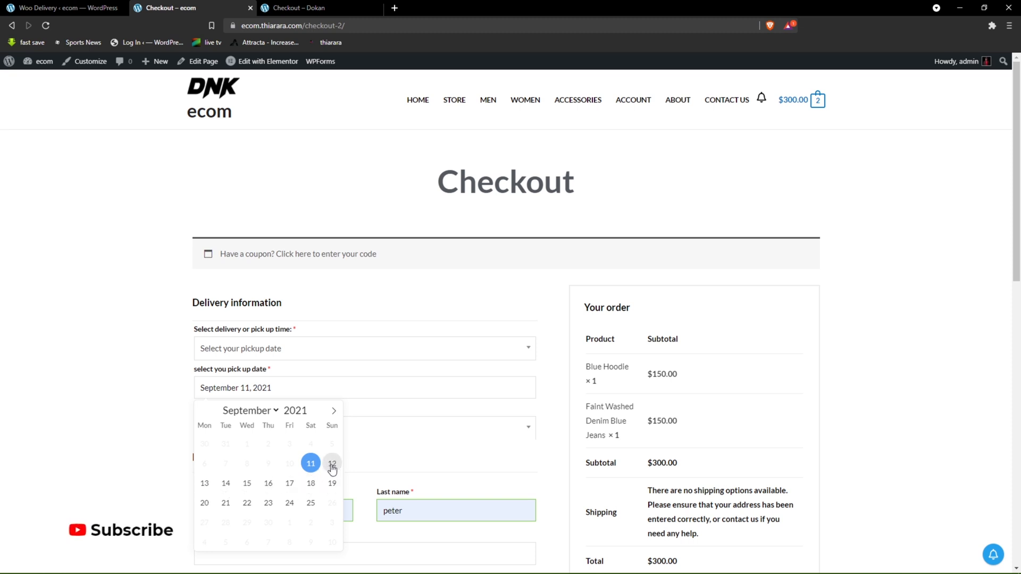
# Switch back to "select your deliver date" and check the available delivery time slots and calendar dates.
pyautogui.click(302, 357)
pyautogui.click(290, 370)
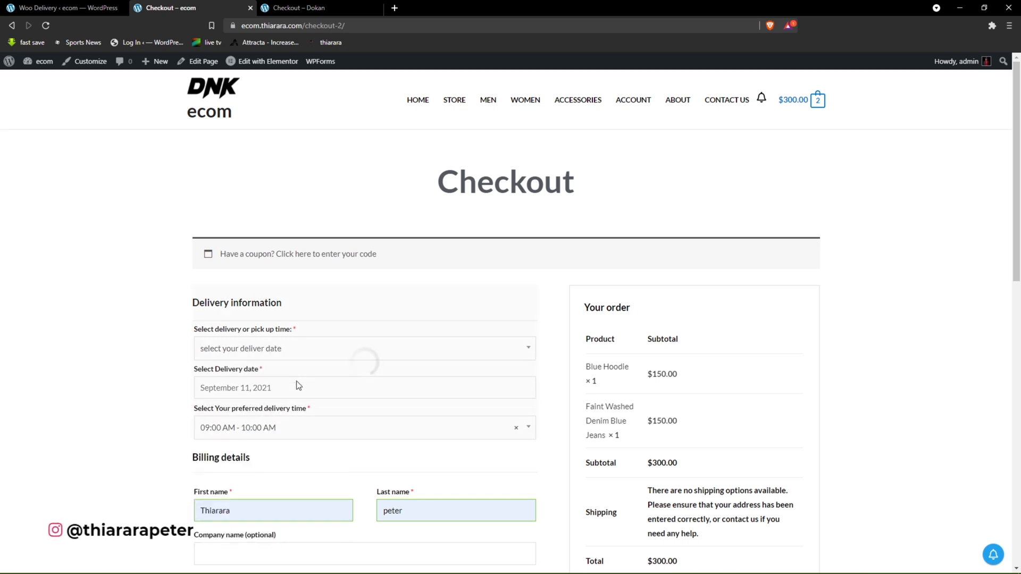
pyautogui.click(311, 430)
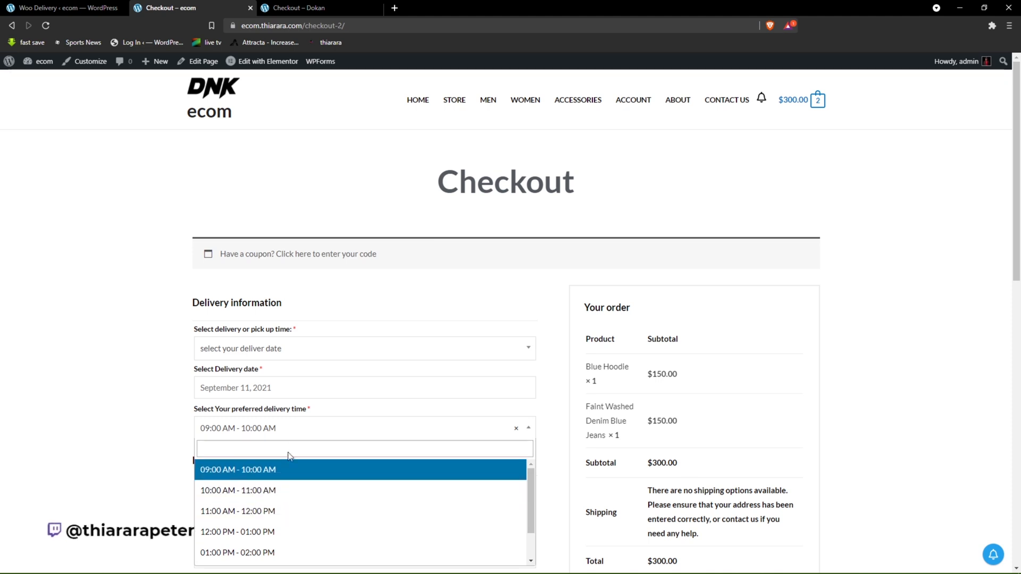
pyautogui.click(288, 396)
pyautogui.click(316, 393)
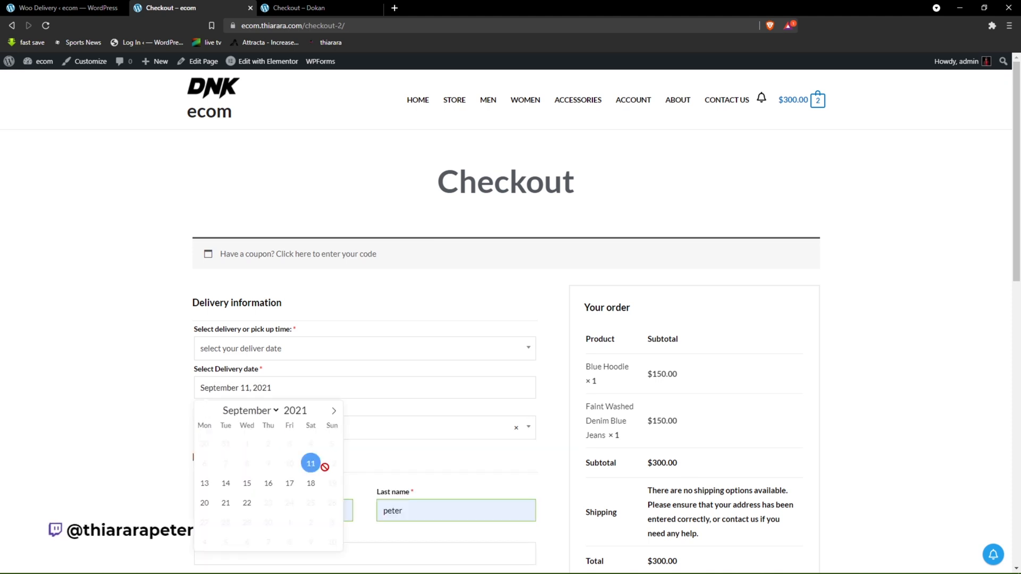
# Change the order option under Delivery information to "Select your pickup date" again.
pyautogui.click(299, 356)
pyautogui.click(292, 392)
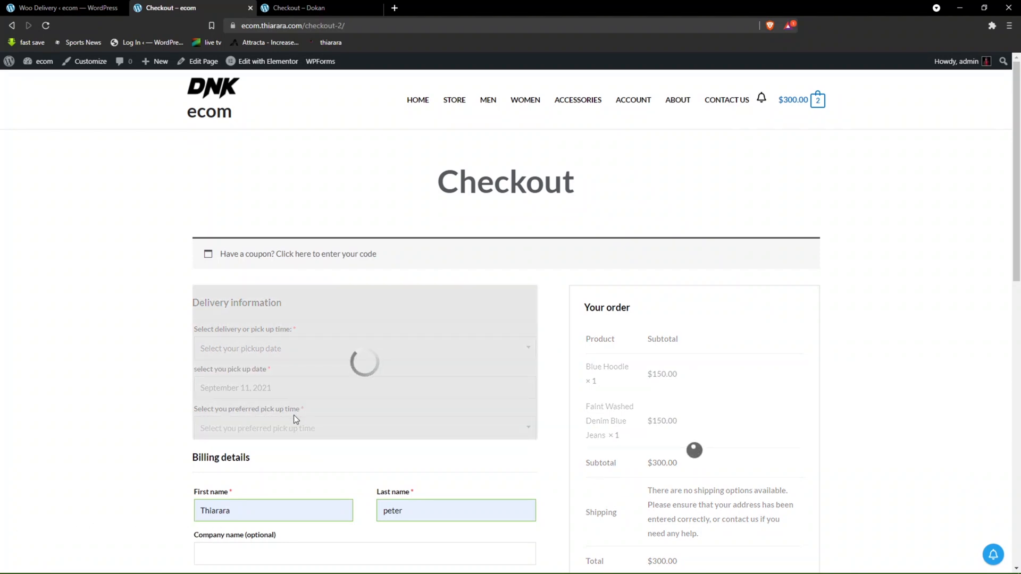
# Set the pickup date to September 11, 2021 and the preferred pickup time to 08:30 AM - 05:30 PM.
pyautogui.click(288, 391)
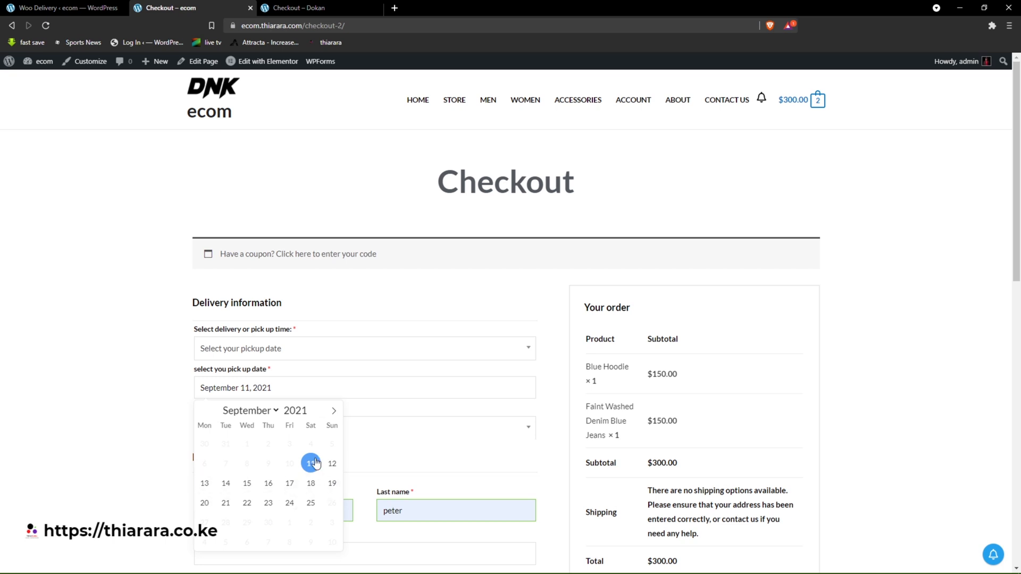
pyautogui.click(311, 464)
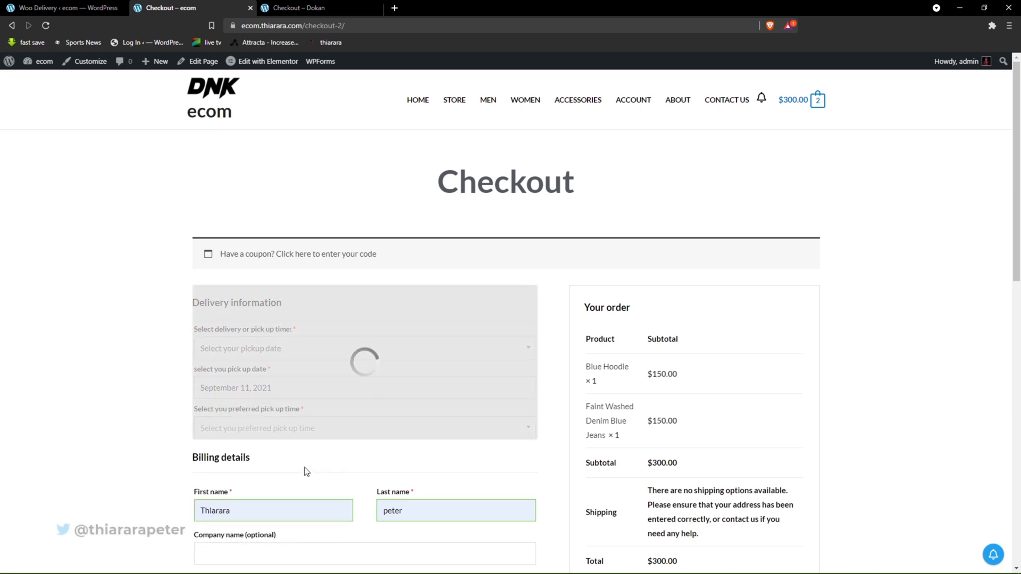
pyautogui.click(280, 434)
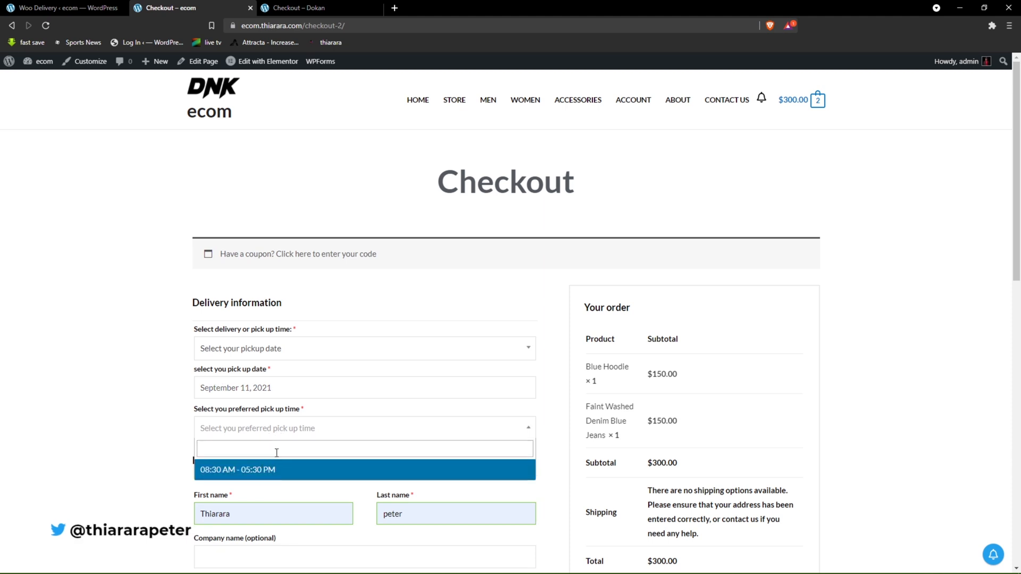
pyautogui.click(273, 471)
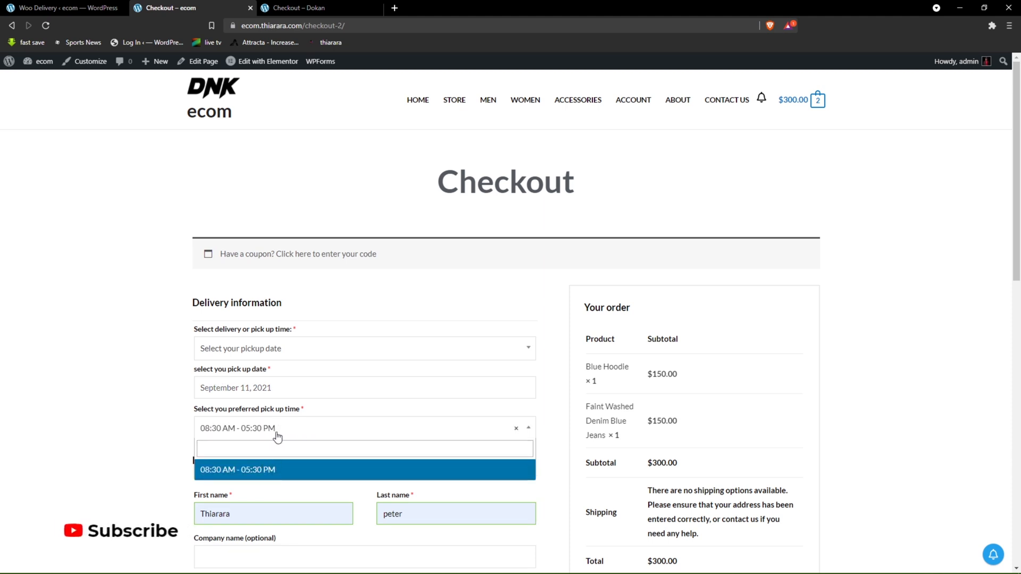
# In the Woo Delivery pickup time settings, set each pickup time slot's duration to 30 minutes and save the changes.
pyautogui.click(64, 7)
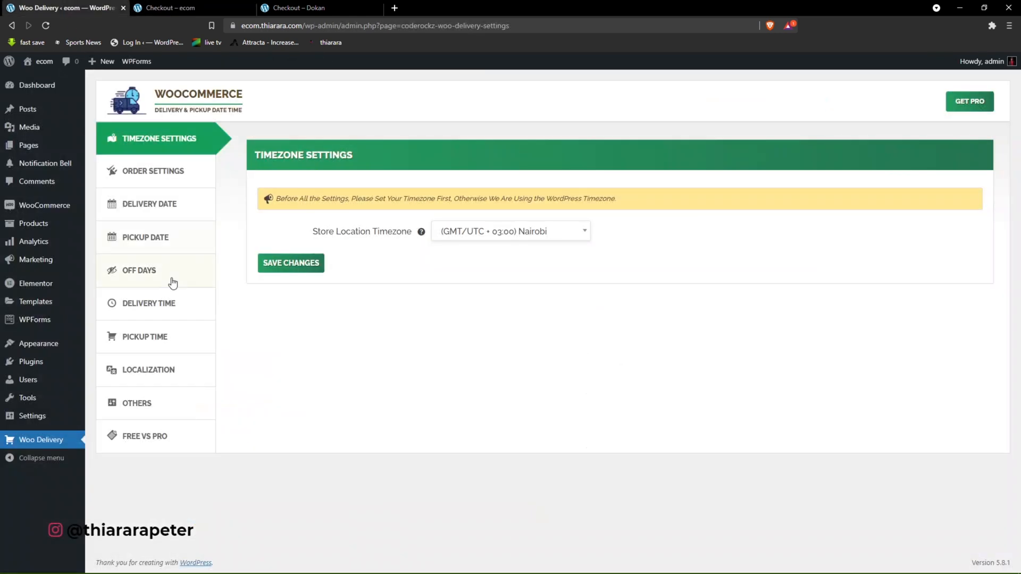
pyautogui.click(151, 341)
pyautogui.doubleClick(464, 344)
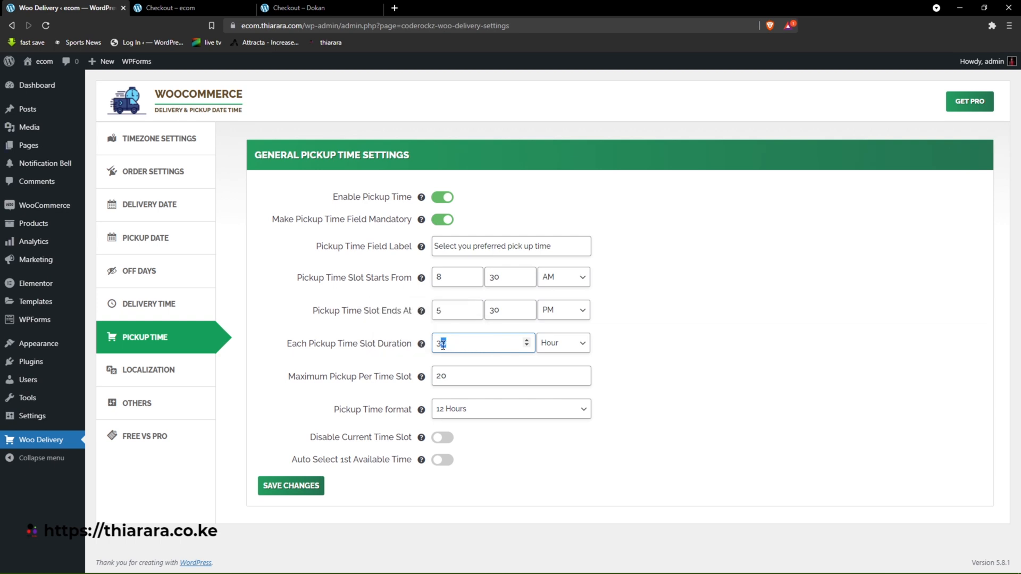
pyautogui.click(547, 346)
pyautogui.click(552, 358)
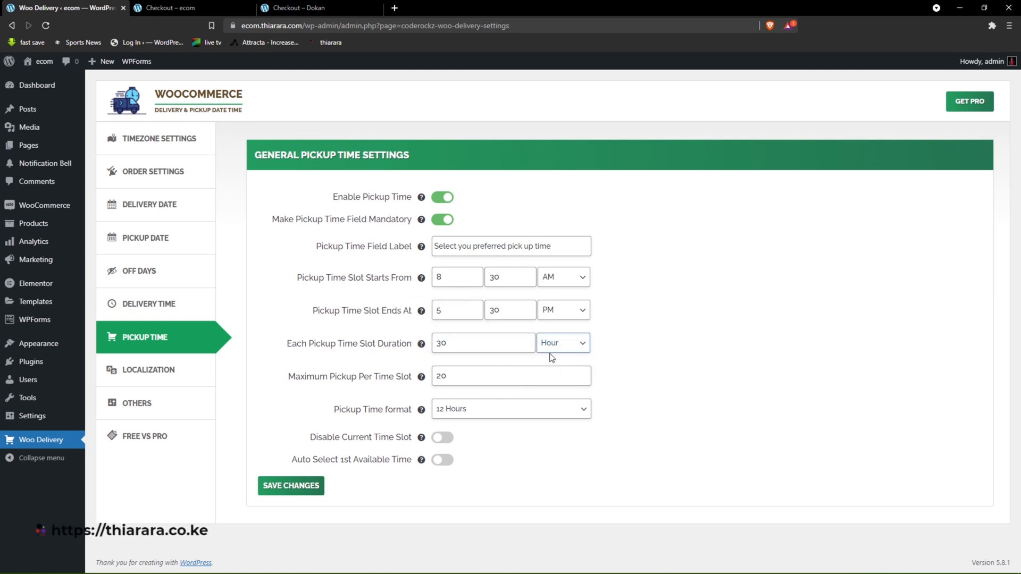
pyautogui.click(547, 343)
pyautogui.click(548, 359)
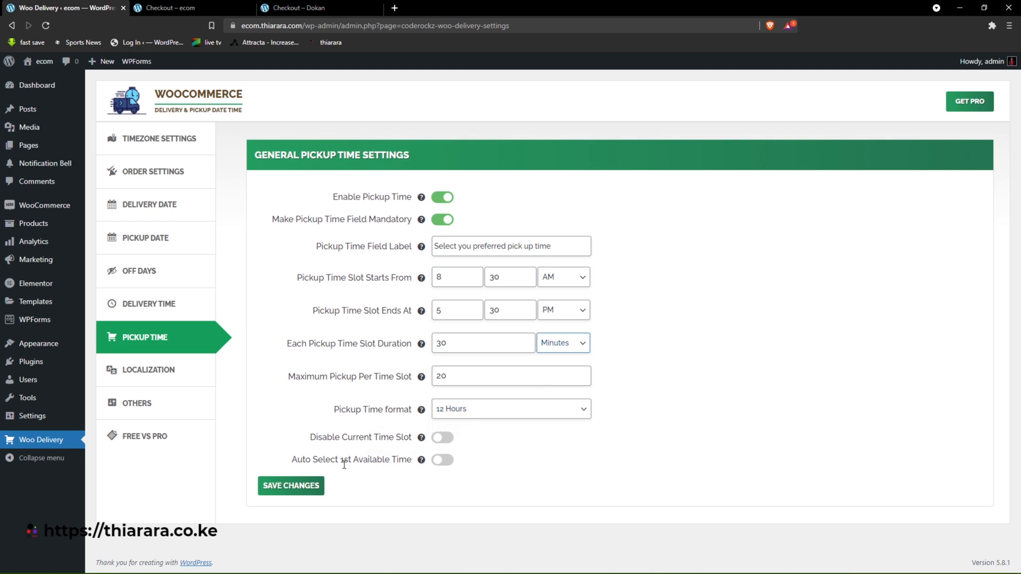
pyautogui.click(303, 486)
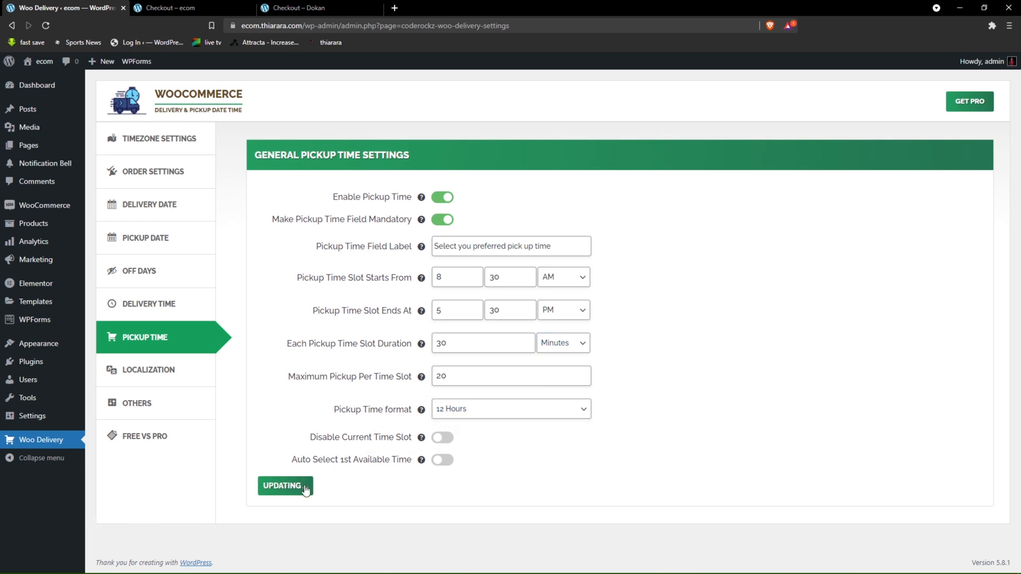
# Reload the store's checkout page, choose "Select your pickup date" as the order option and set the pickup date to September 18, 2021.
pyautogui.click(170, 7)
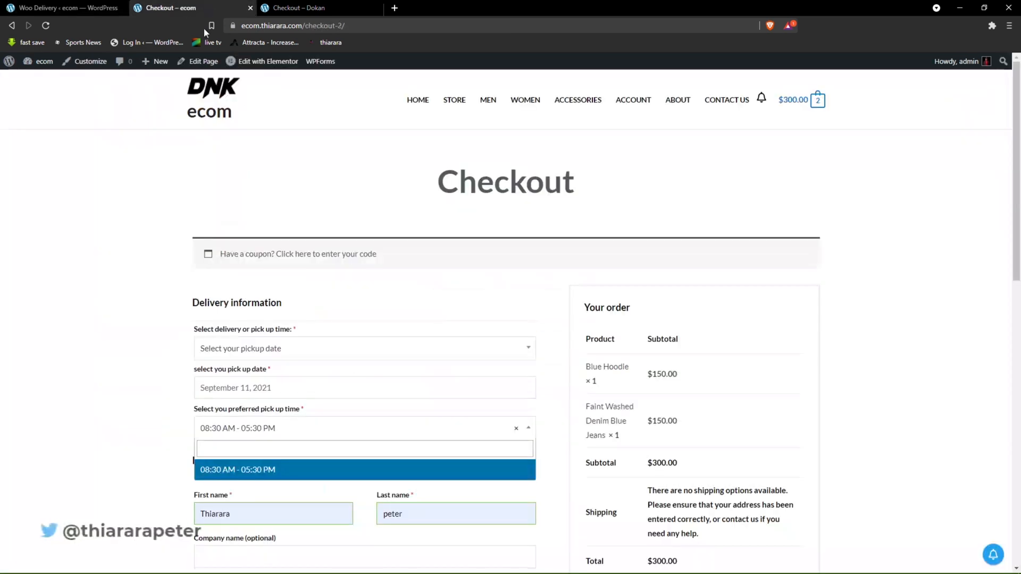
pyautogui.click(46, 26)
pyautogui.click(280, 351)
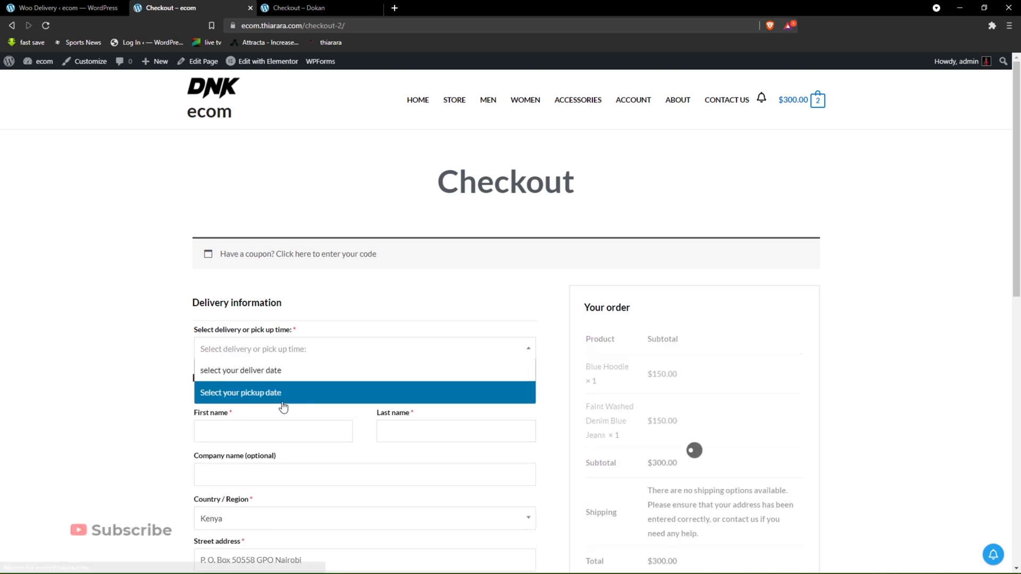
pyautogui.click(280, 393)
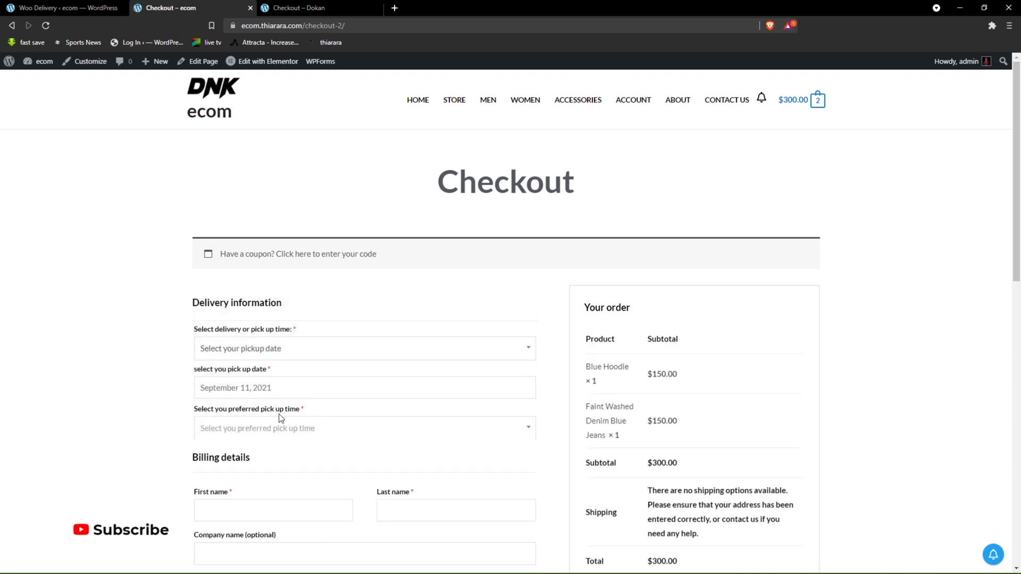
pyautogui.scroll(-2, 301, 372)
pyautogui.click(298, 283)
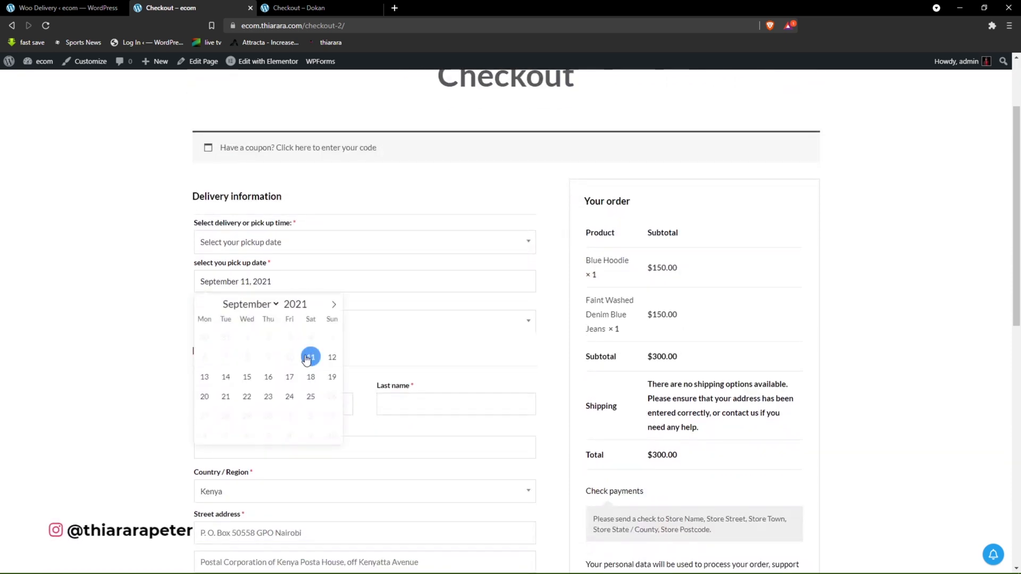
pyautogui.click(312, 379)
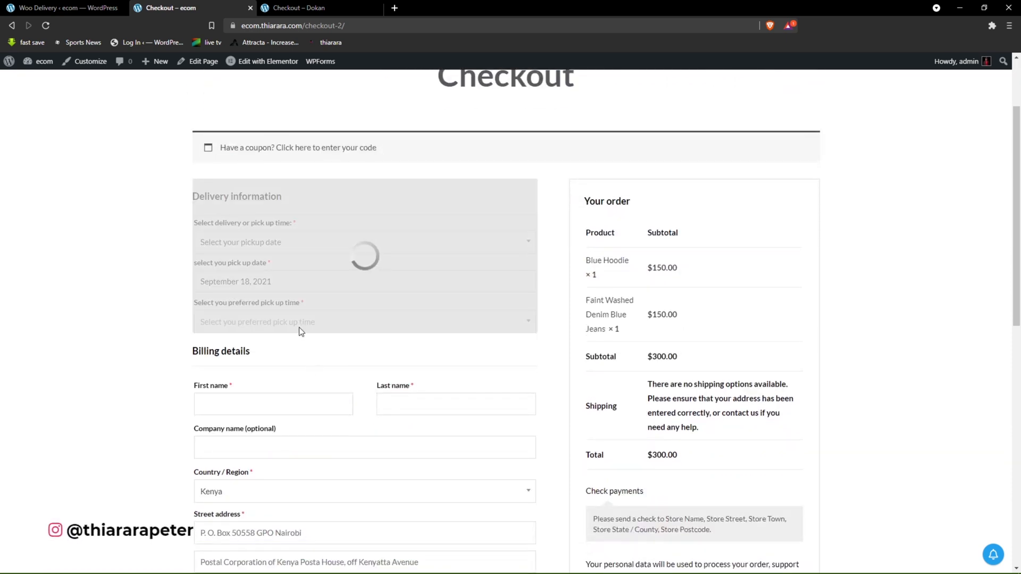
# Check which preferred pickup time slots are offered for the chosen date, without selecting one.
pyautogui.click(298, 325)
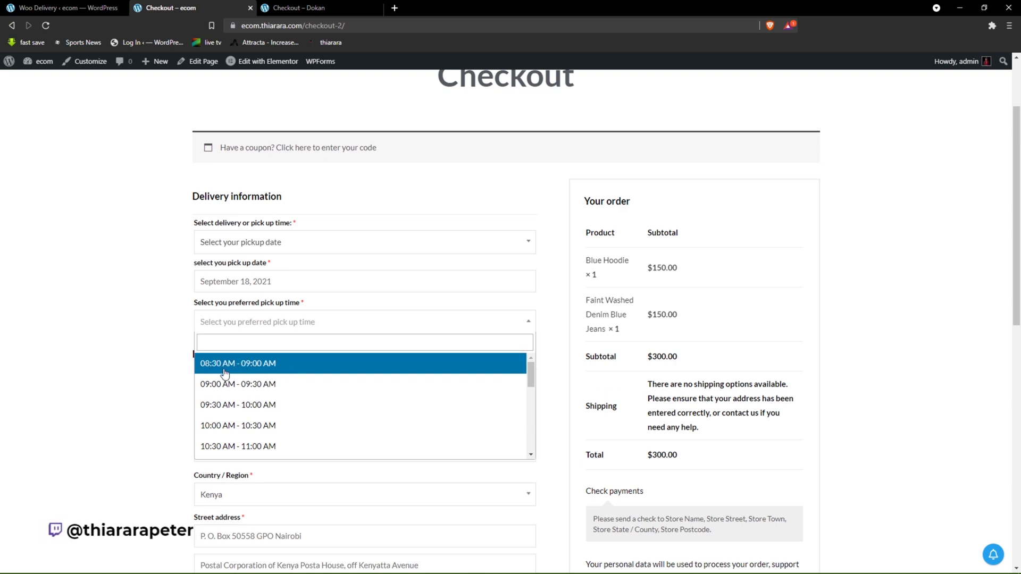
pyautogui.scroll(-5, 270, 417)
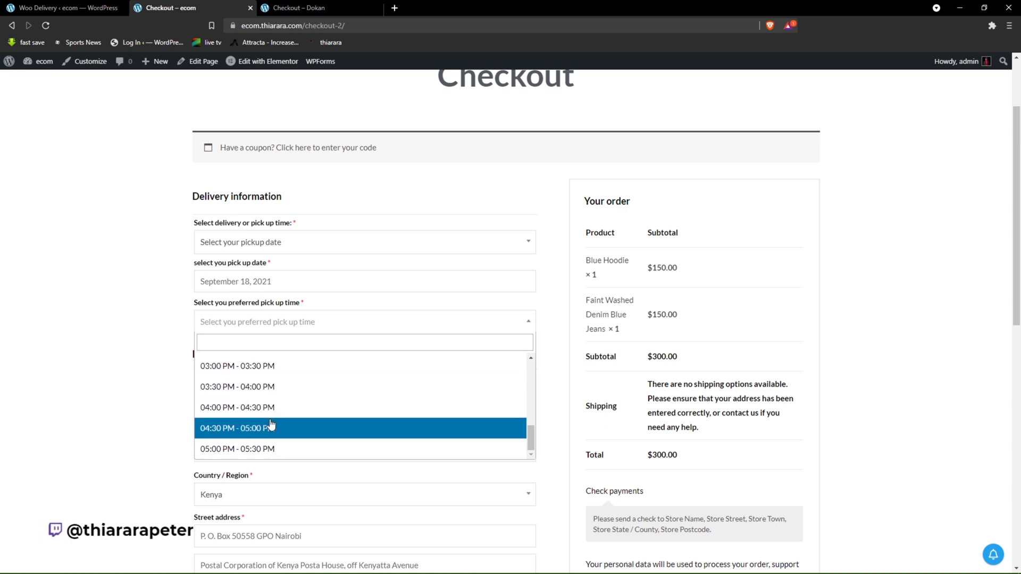
pyautogui.click(162, 383)
# Fill in the billing details from the saved address suggestion and place the order without a pickup time.
pyautogui.click(226, 409)
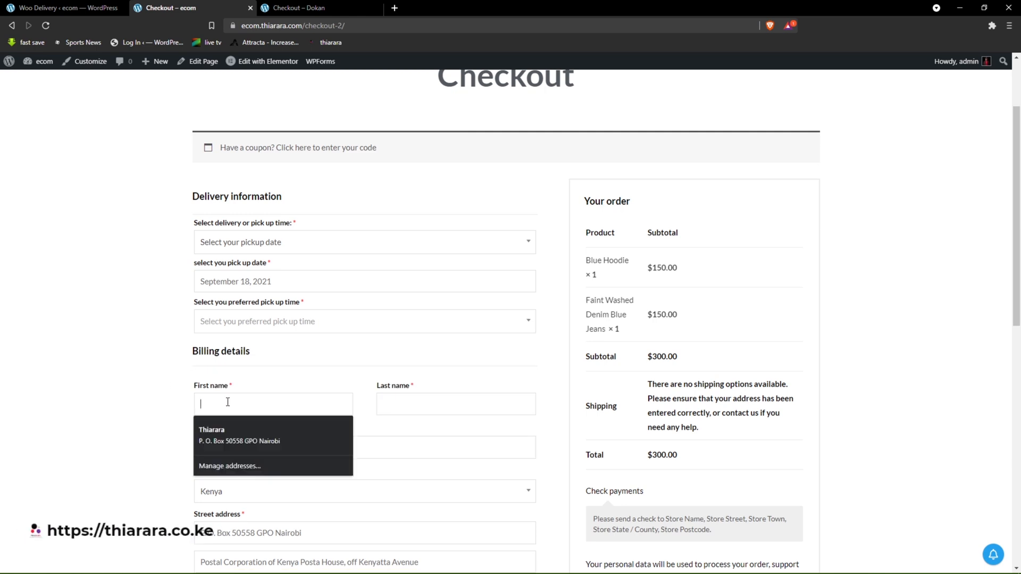
pyautogui.click(231, 423)
pyautogui.scroll(-3, 287, 427)
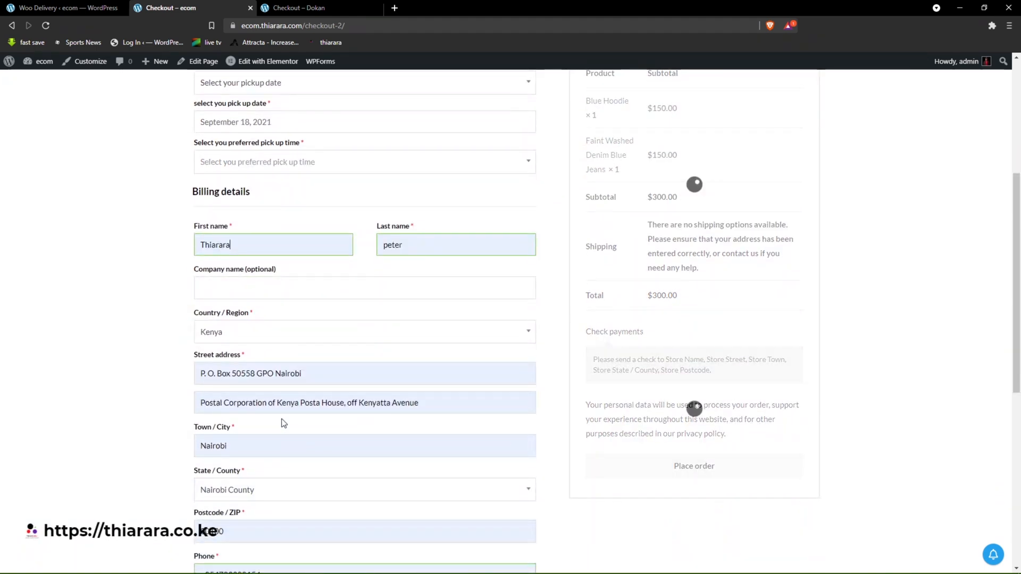
pyautogui.click(690, 473)
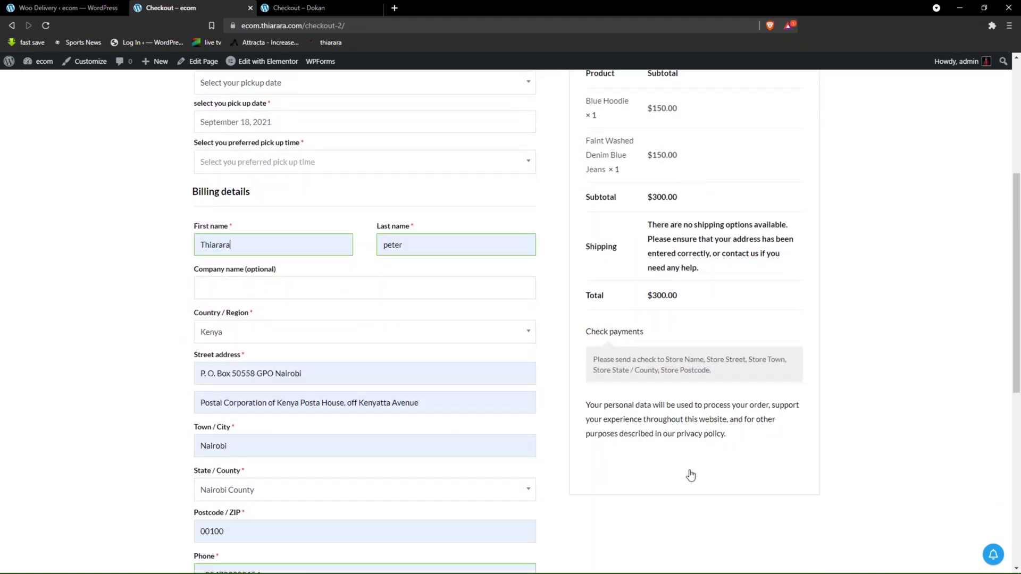